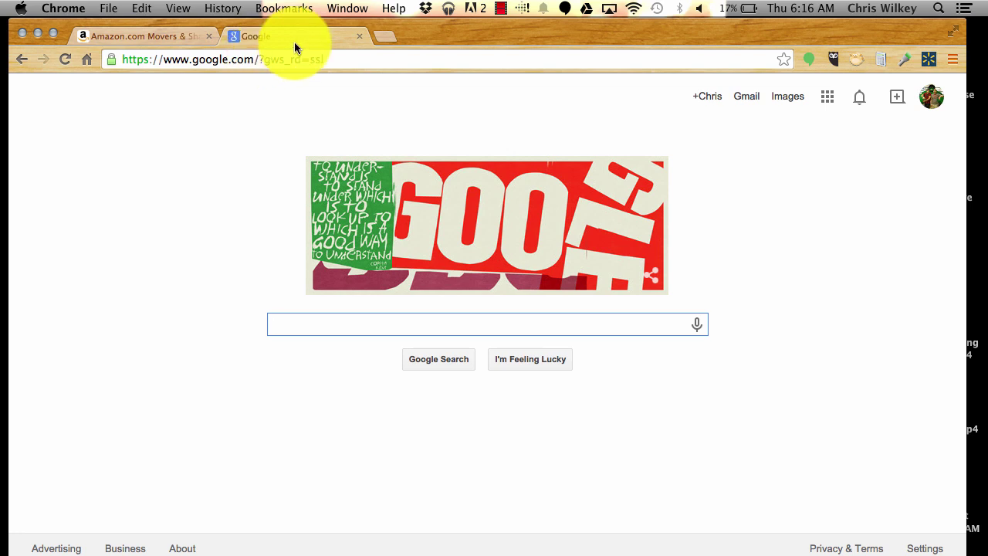
# Search Google for "amazon movers and shakers" and open Amazon's Movers & Shakers page, keeping only one browser tab with it.
pyautogui.write('amazon ')
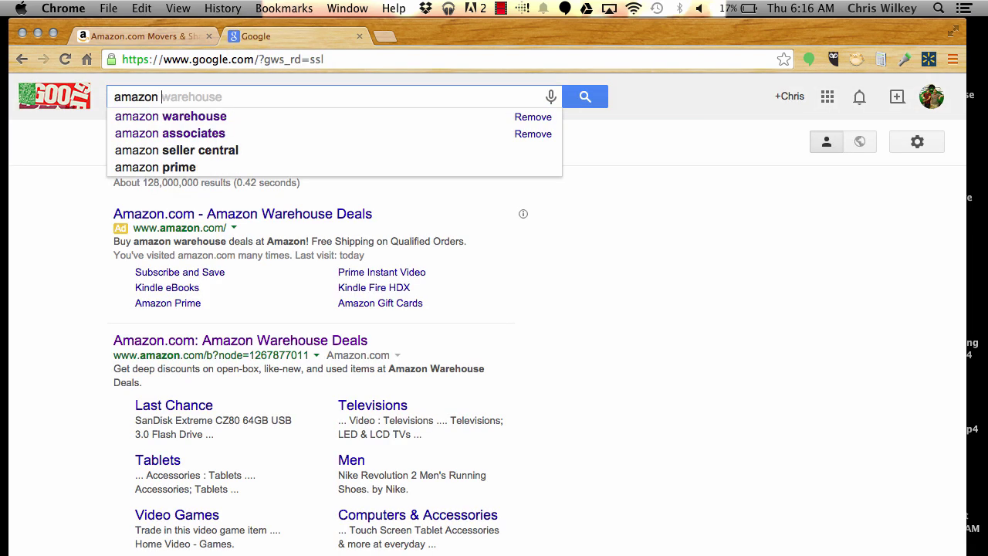
pyautogui.write('movers an')
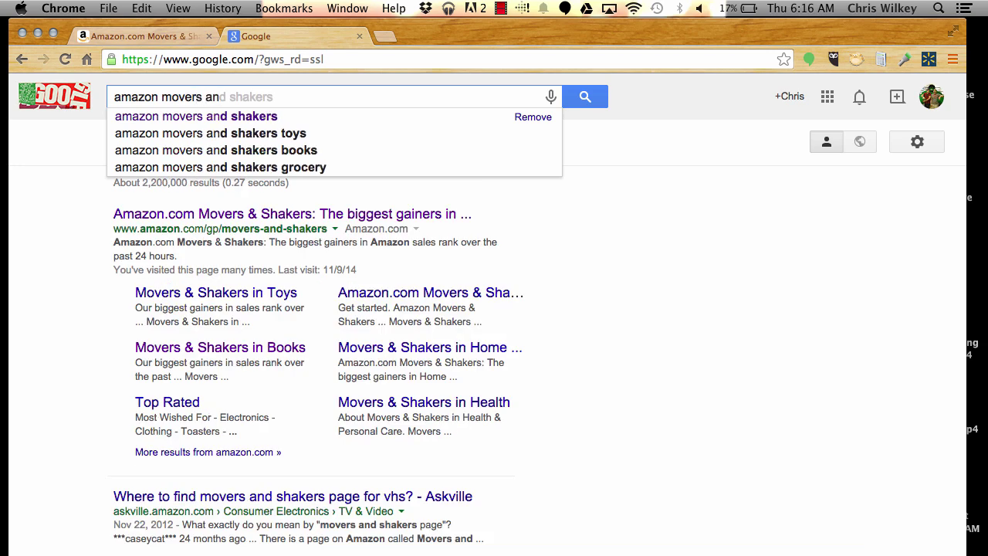
pyautogui.press('Down')
pyautogui.press('Return')
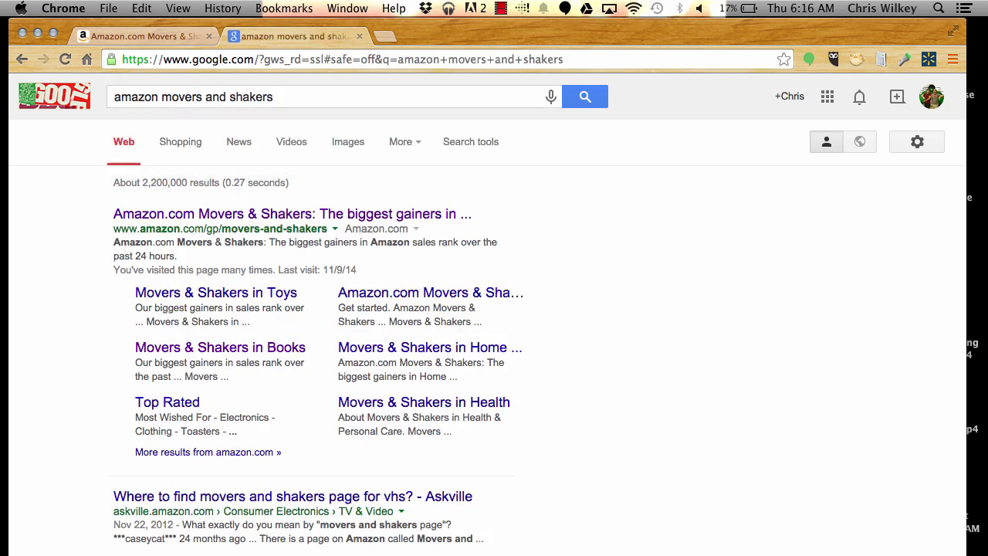
pyautogui.click(289, 216)
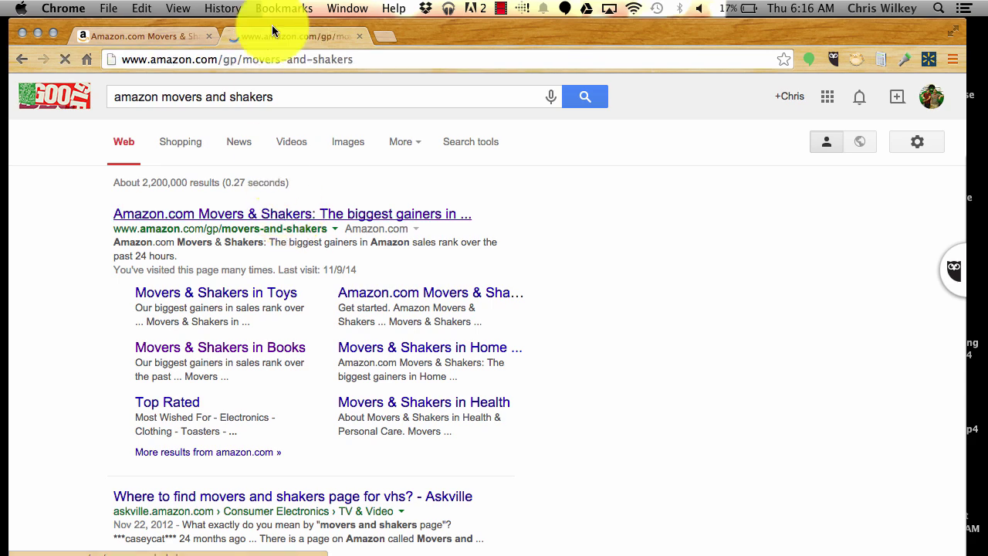
pyautogui.click(205, 37)
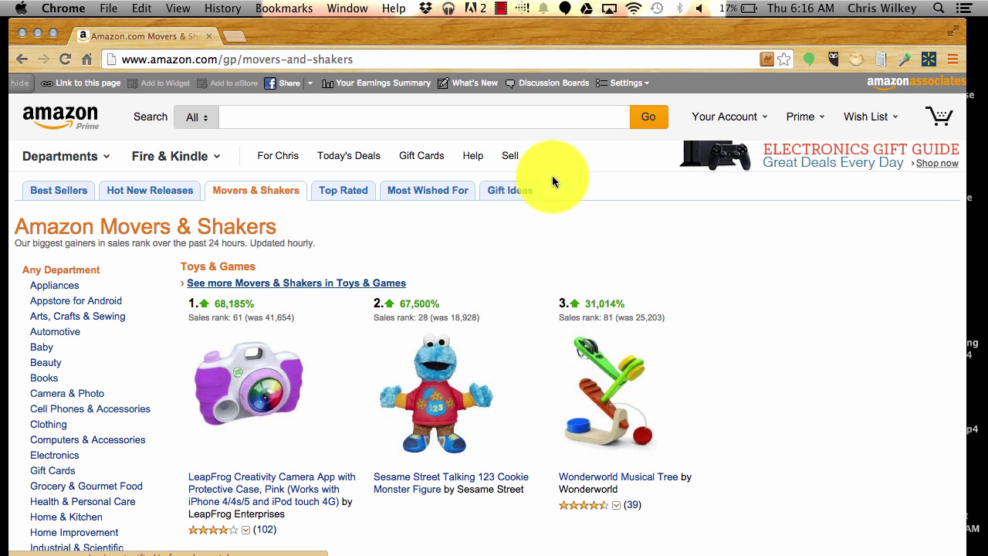
# Open Amazon's Best Sellers, Hot New Releases and Most Wished For pages in background browser tabs.
pyautogui.keyDown('super'); pyautogui.click(77, 190); pyautogui.keyUp('super')
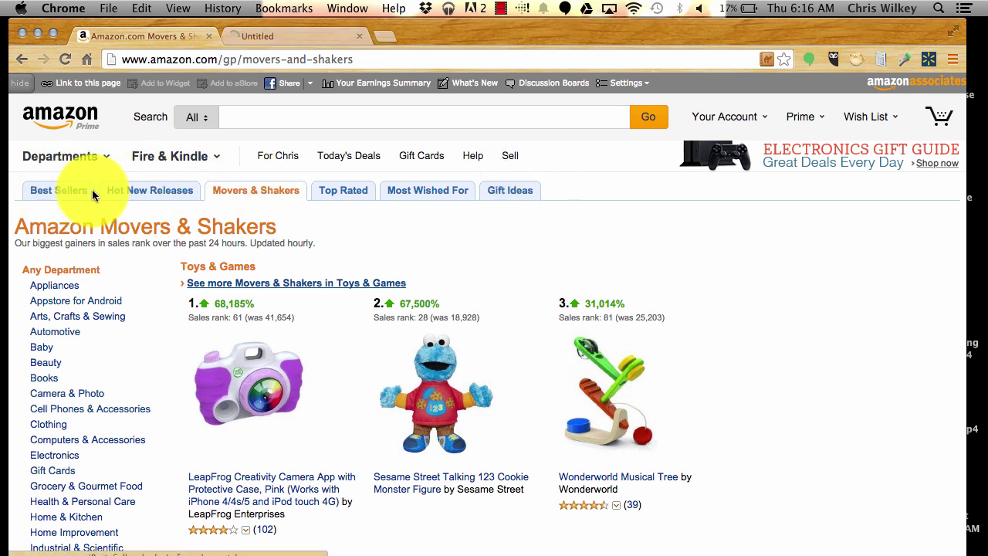
pyautogui.keyDown('super'); pyautogui.click(121, 189); pyautogui.keyUp('super')
pyautogui.keyDown('super'); pyautogui.click(445, 193); pyautogui.keyUp('super')
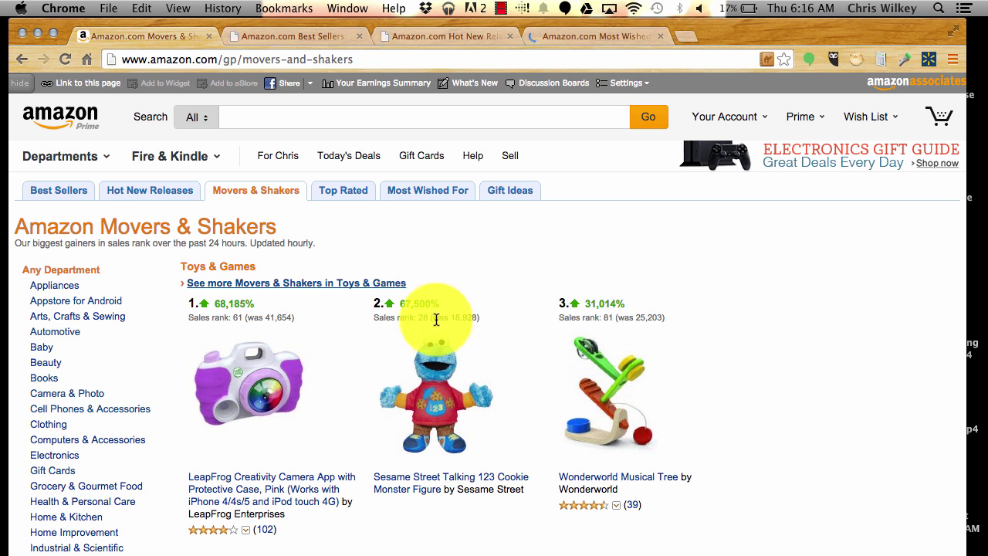
# Open the Arts, Crafts & Sewing, Baby, Beauty and Camera & Photo department lists in background browser tabs.
pyautogui.scroll(-1, 435, 318)
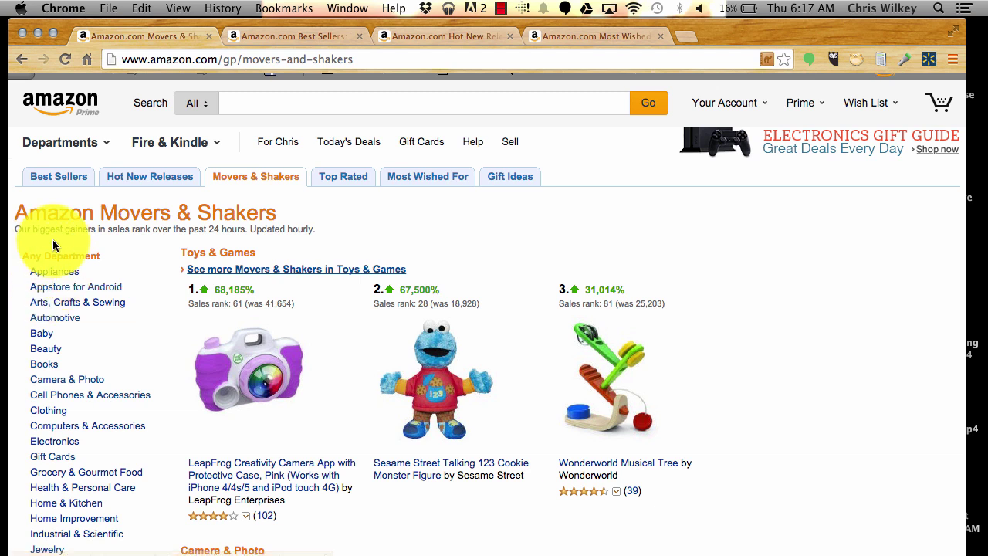
pyautogui.keyDown('super'); pyautogui.click(67, 309); pyautogui.keyUp('super')
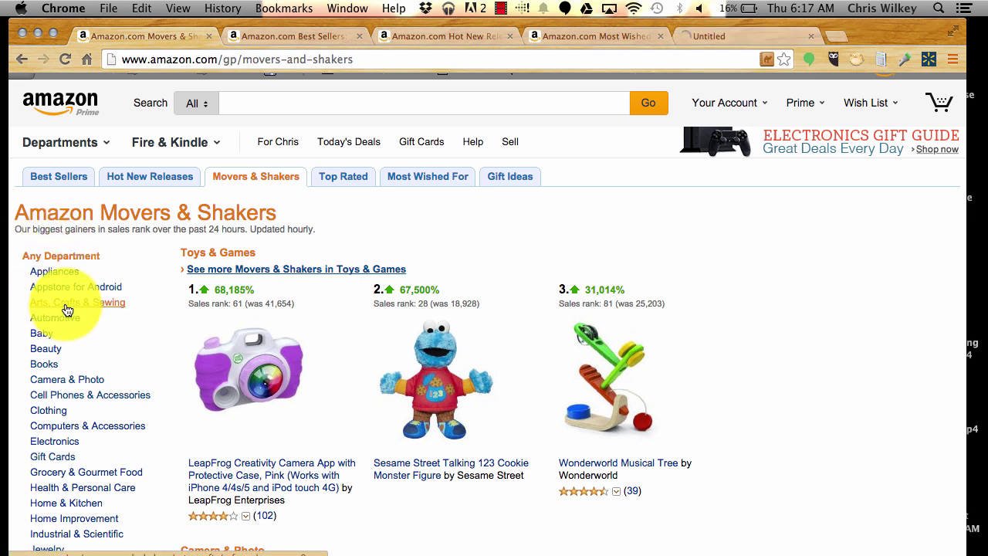
pyautogui.keyDown('super'); pyautogui.click(44, 336); pyautogui.keyUp('super')
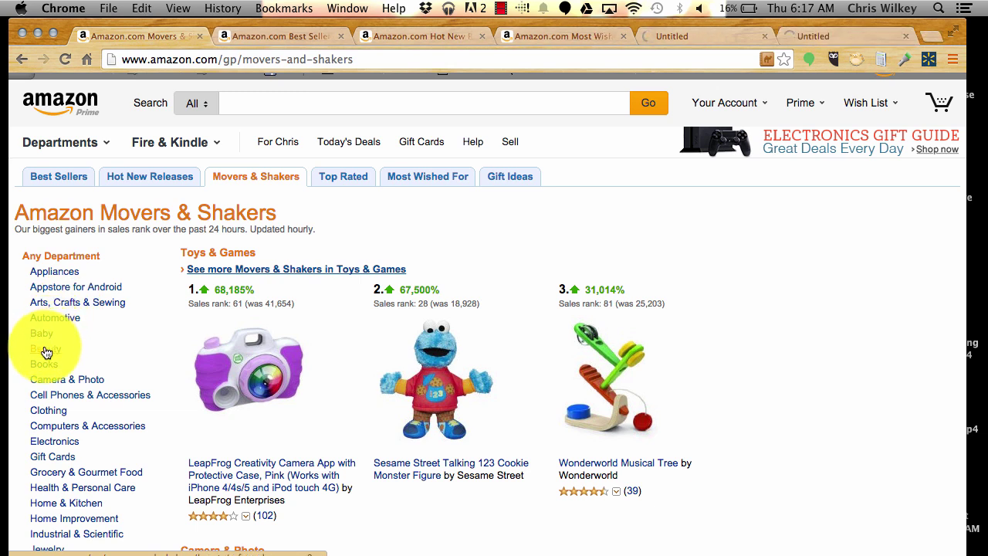
pyautogui.keyDown('super'); pyautogui.click(46, 350); pyautogui.keyUp('super')
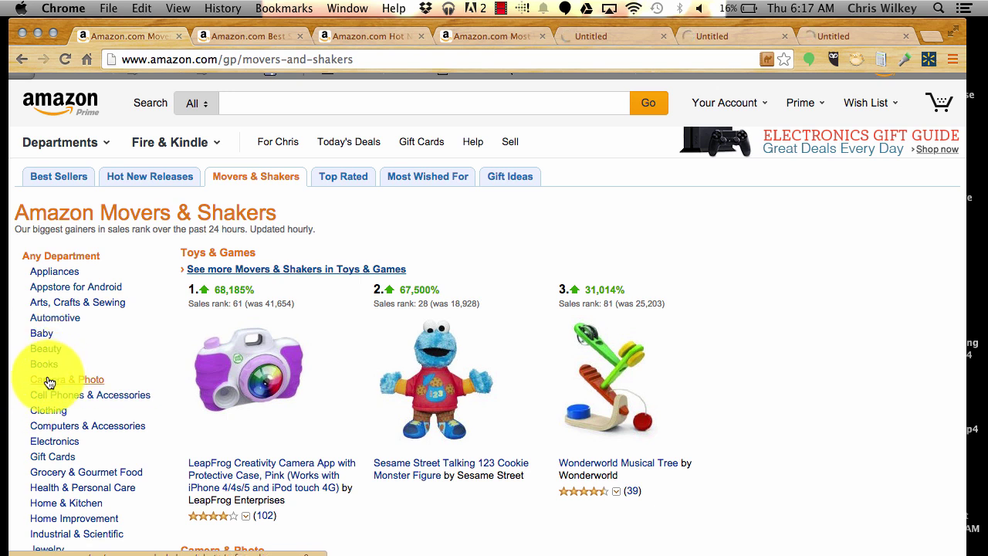
pyautogui.keyDown('super'); pyautogui.click(48, 382); pyautogui.keyUp('super')
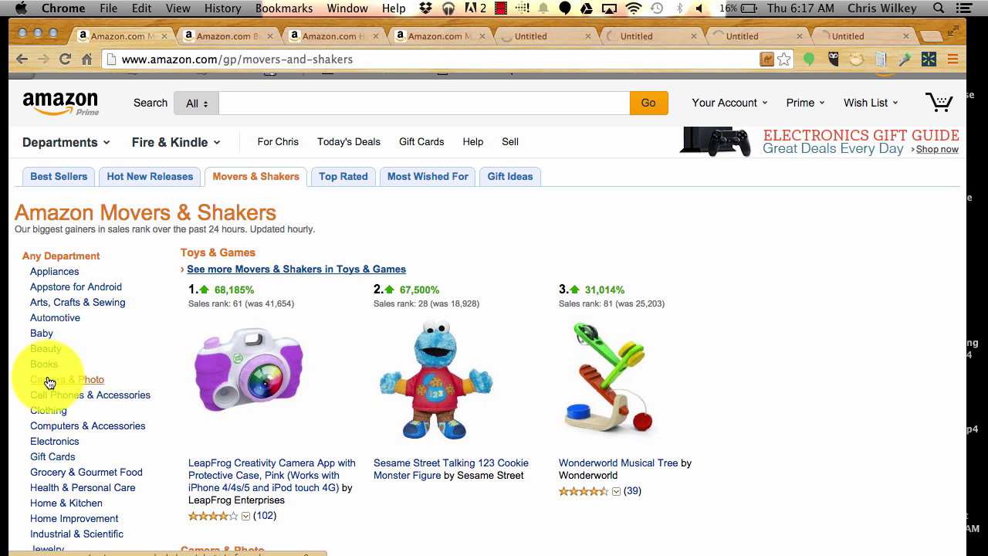
# Open the Computers & Accessories, Electronics, Grocery & Gourmet Food, Health & Personal Care, Home & Kitchen and Home Improvement lists in background tabs.
pyautogui.keyDown('super'); pyautogui.click(70, 428); pyautogui.keyUp('super')
pyautogui.keyDown('super'); pyautogui.click(64, 442); pyautogui.keyUp('super')
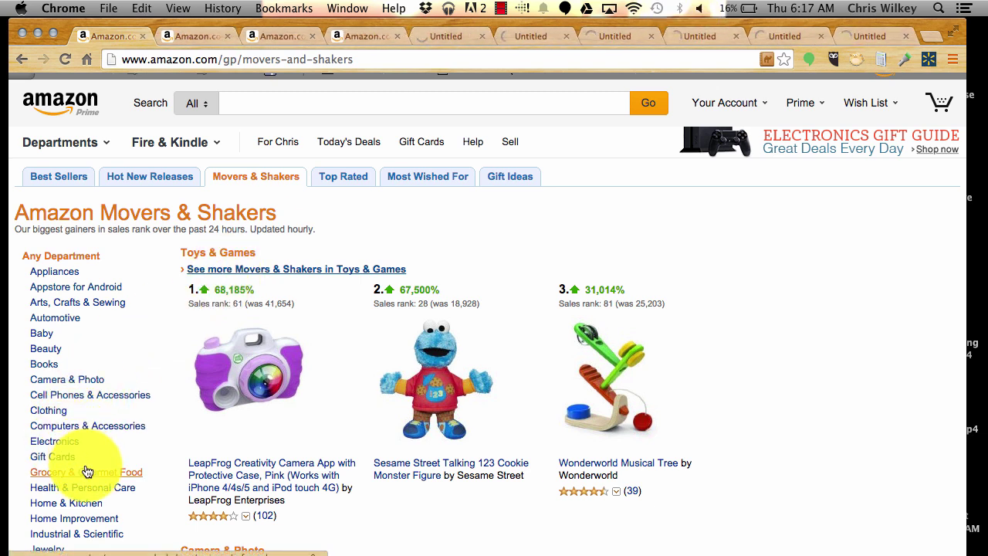
pyautogui.keyDown('super'); pyautogui.click(87, 472); pyautogui.keyUp('super')
pyautogui.keyDown('super'); pyautogui.click(91, 488); pyautogui.keyUp('super')
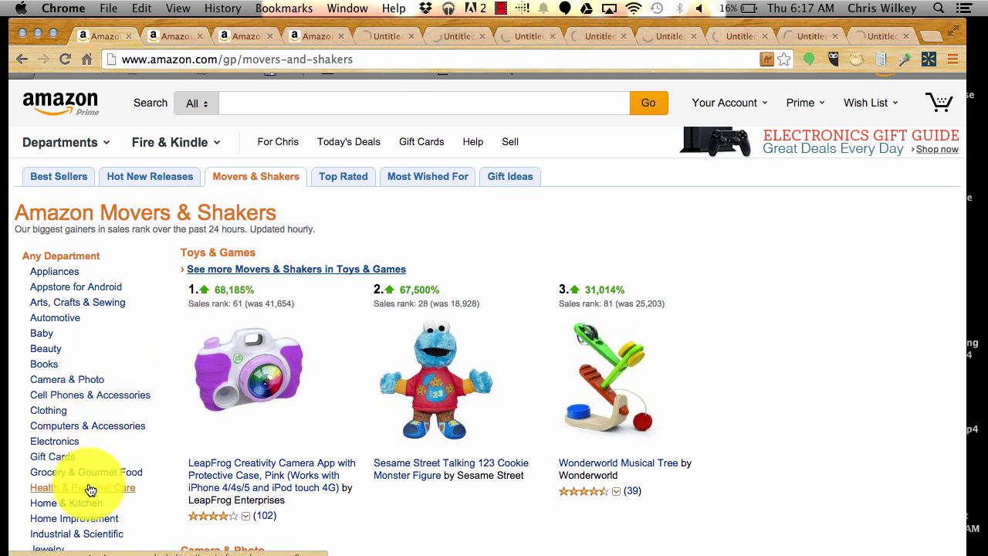
pyautogui.scroll(-1, 90, 488)
pyautogui.keyDown('super'); pyautogui.click(83, 462); pyautogui.keyUp('super')
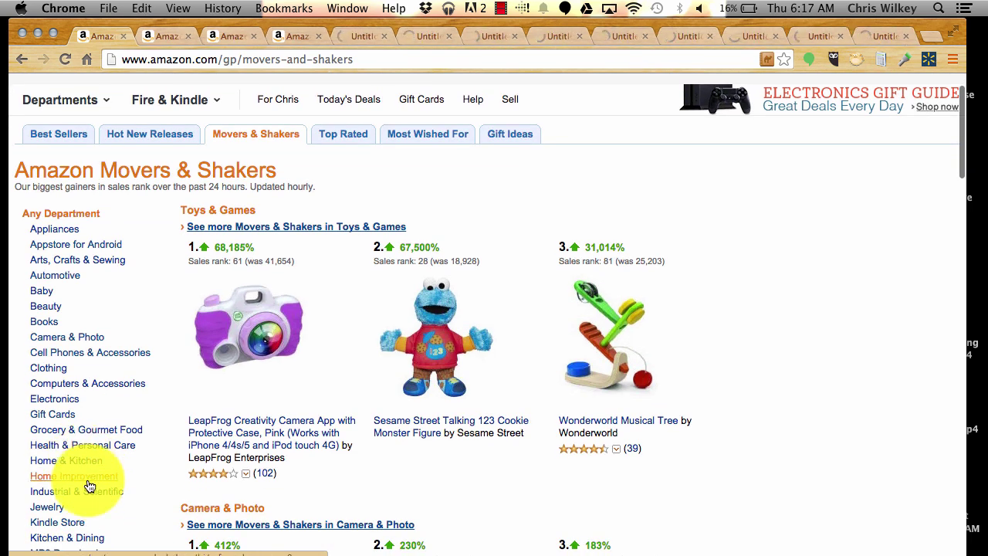
pyautogui.keyDown('super'); pyautogui.click(93, 478); pyautogui.keyUp('super')
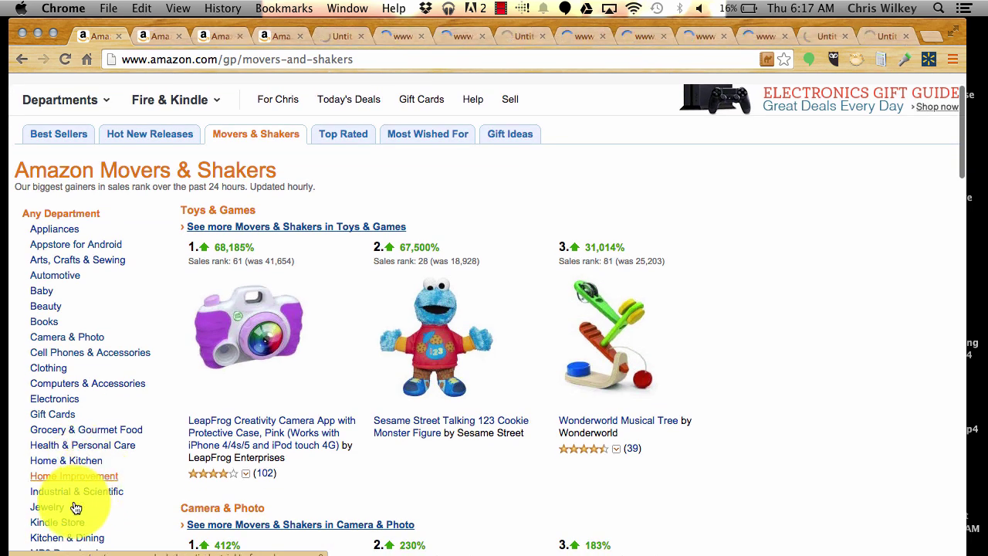
# Open the Kitchen & Dining, Musical Instruments, Office Products, Patio, Lawn & Garden and Pet Supplies lists in background tabs.
pyautogui.scroll(-1, 75, 507)
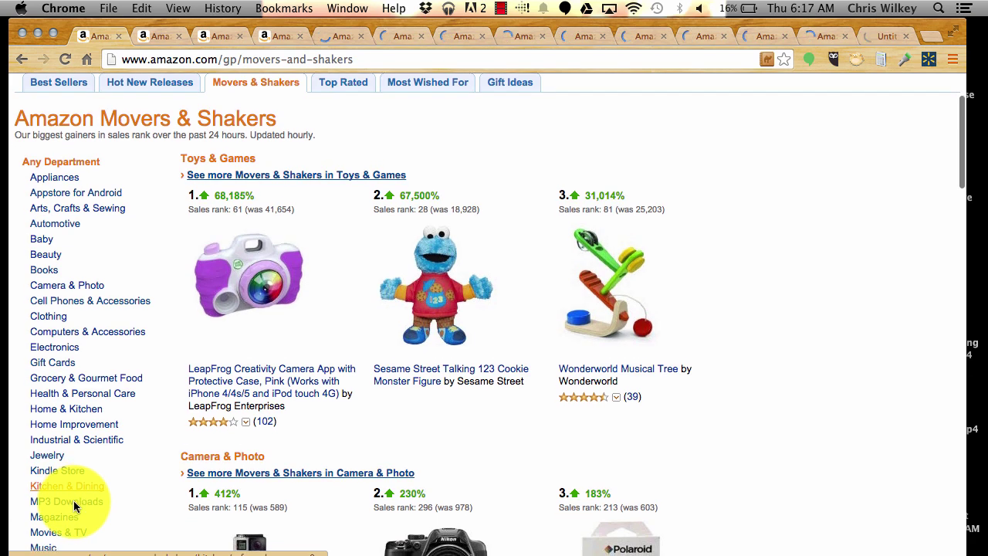
pyautogui.scroll(-1, 74, 505)
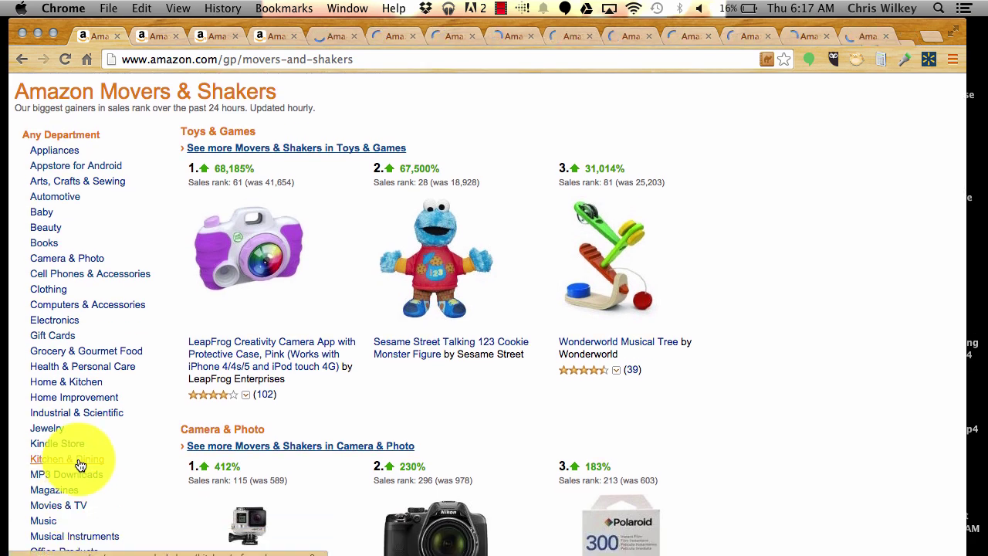
pyautogui.keyDown('super'); pyautogui.click(79, 464); pyautogui.keyUp('super')
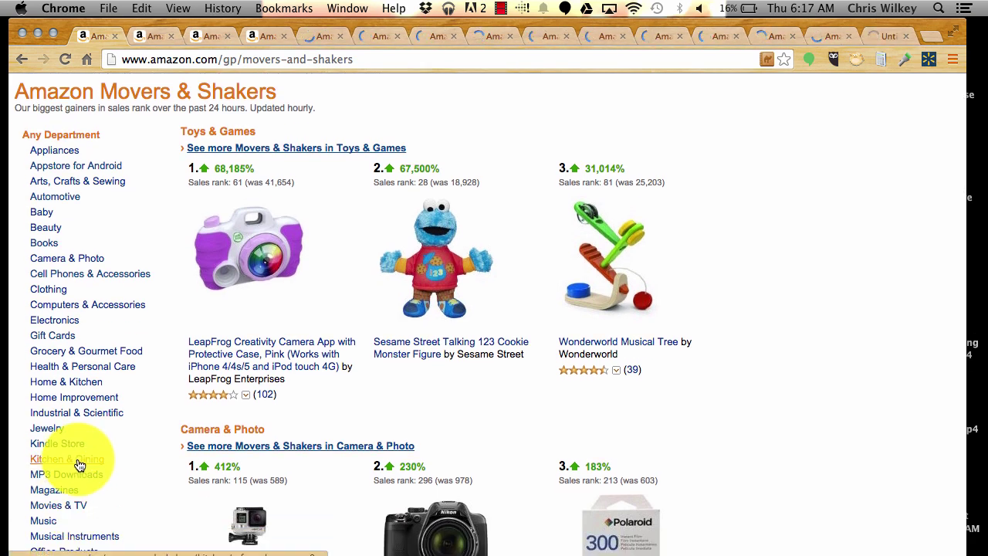
pyautogui.scroll(-2, 62, 452)
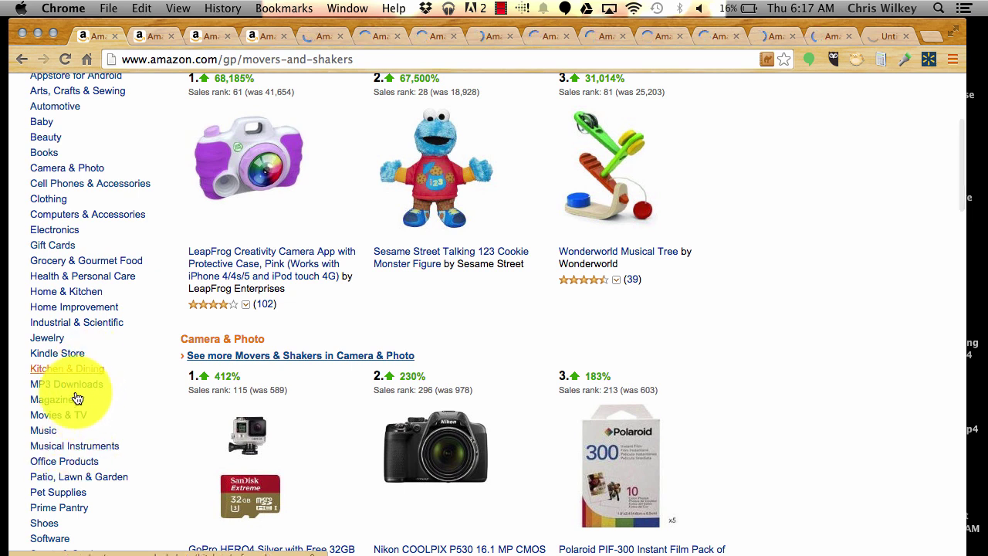
pyautogui.keyDown('super'); pyautogui.click(62, 448); pyautogui.keyUp('super')
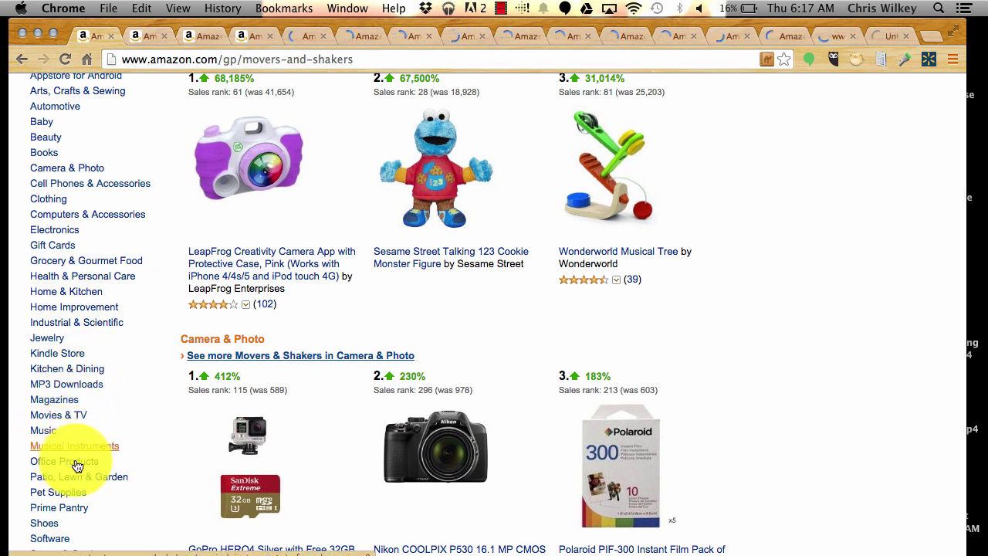
pyautogui.keyDown('super'); pyautogui.click(76, 463); pyautogui.keyUp('super')
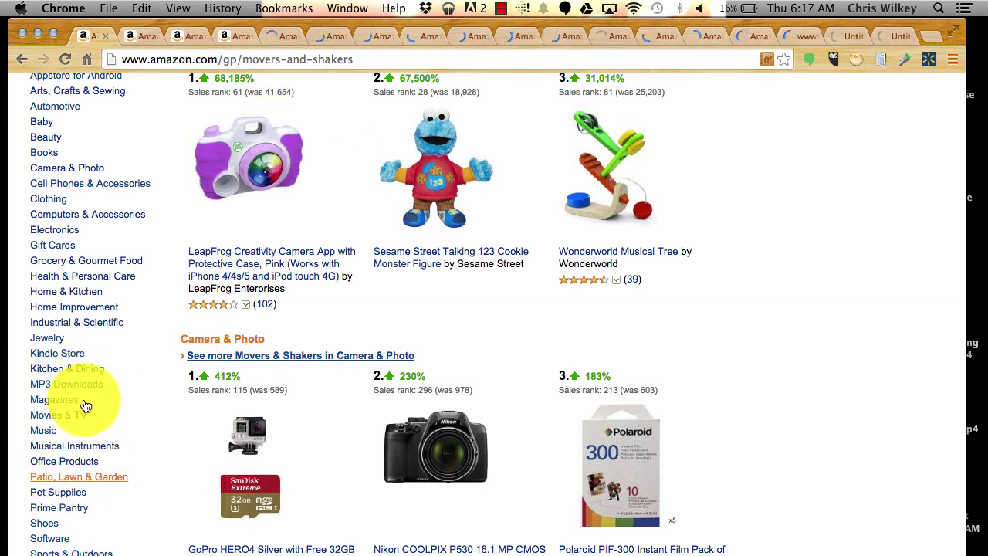
pyautogui.click(76, 494)
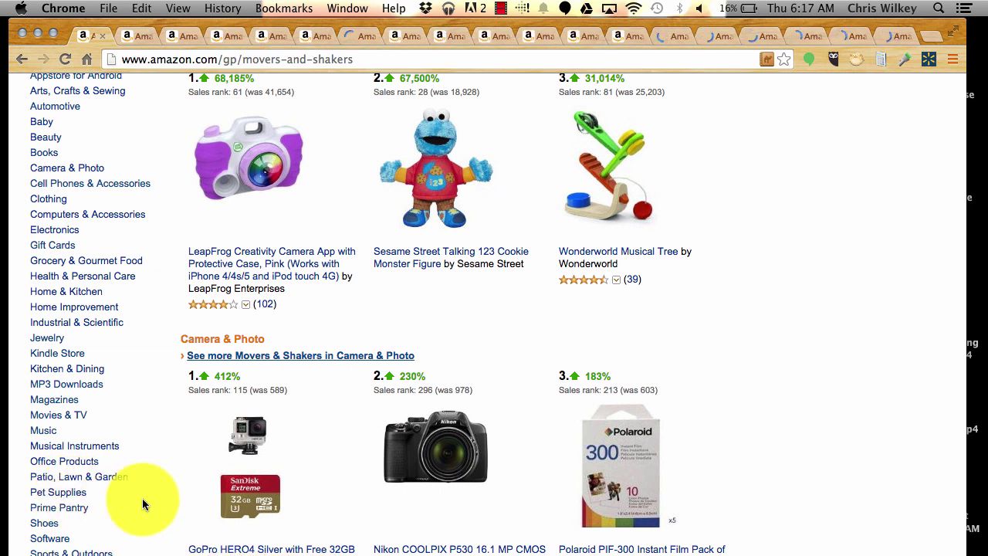
# Open the Sports & Outdoors and Toys & Games department lists in background browser tabs.
pyautogui.scroll(-2, 142, 504)
pyautogui.scroll(-3, 142, 503)
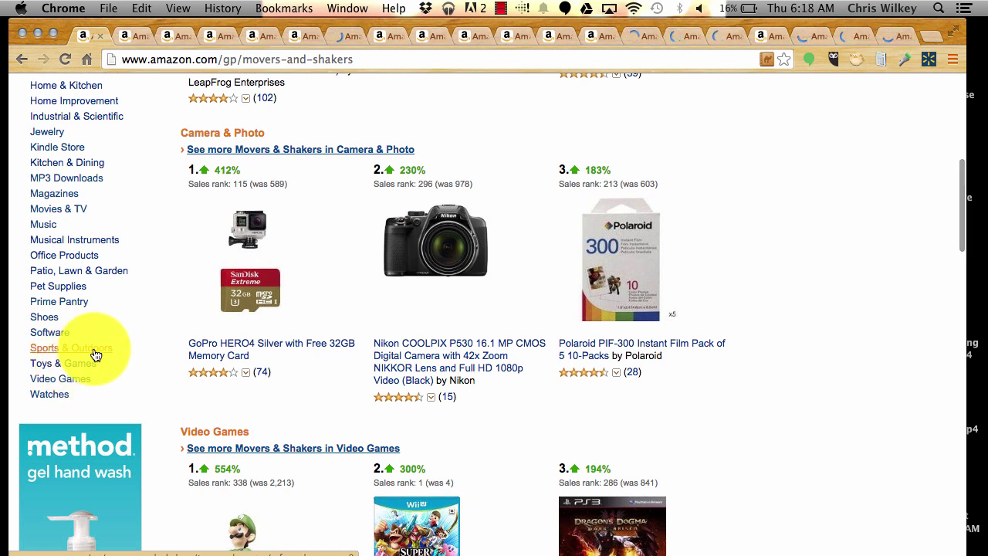
pyautogui.click(63, 363)
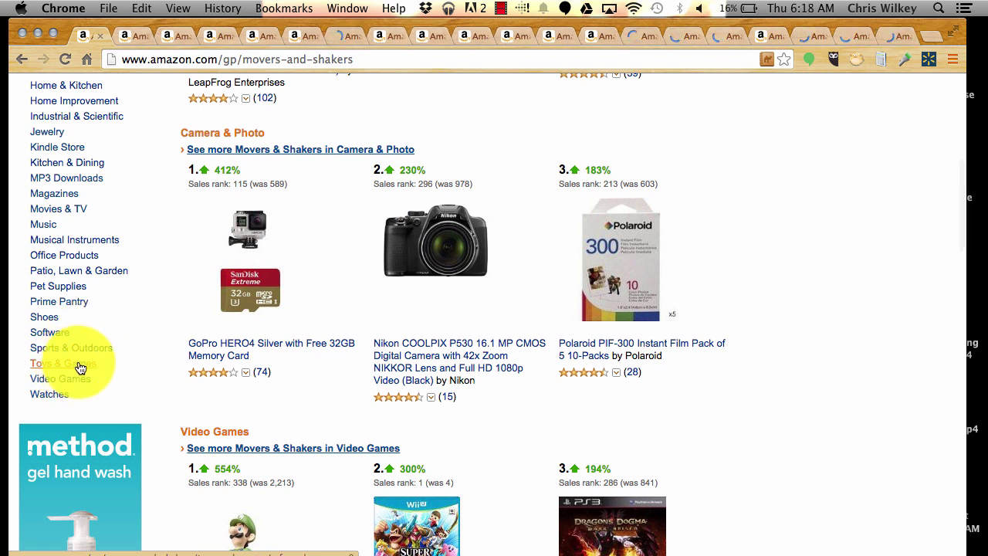
# Close the main Movers & Shakers page and switch to its Arts, Crafts & Sewing list.
pyautogui.click(97, 37)
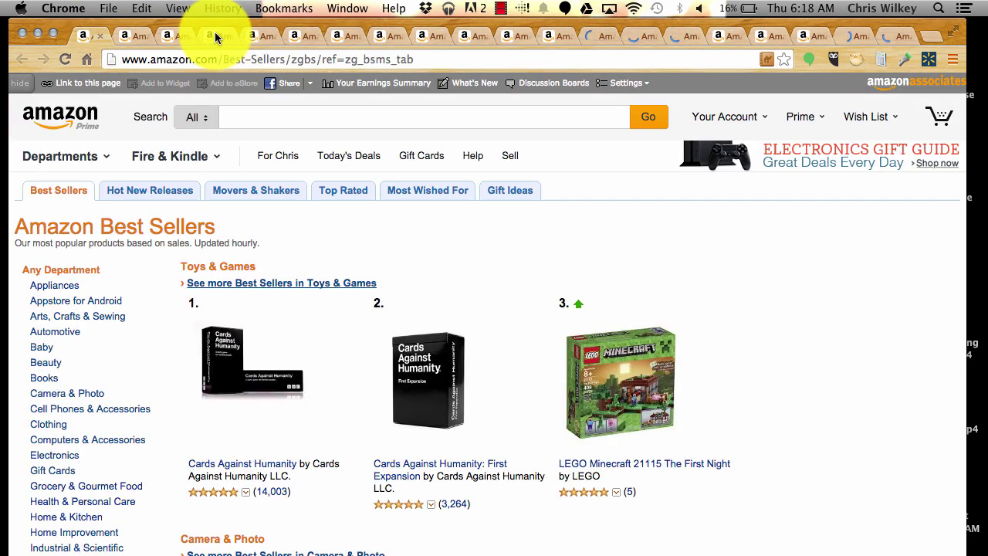
pyautogui.click(215, 37)
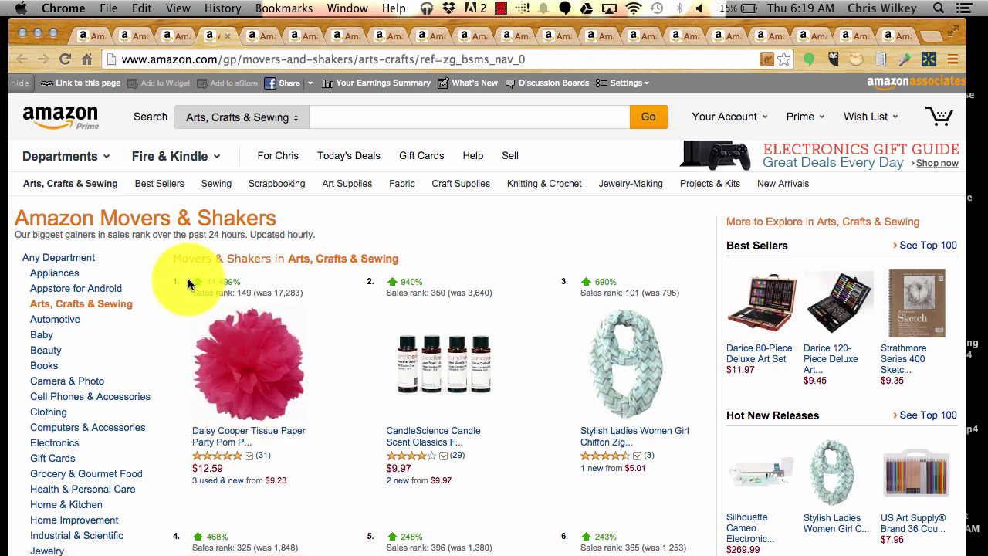
# Open the Daisy Cooper tissue paper pom poms and the Janome Pink Lightning sewing machine in background browser tabs.
pyautogui.keyDown('super'); pyautogui.click(247, 348); pyautogui.keyUp('super')
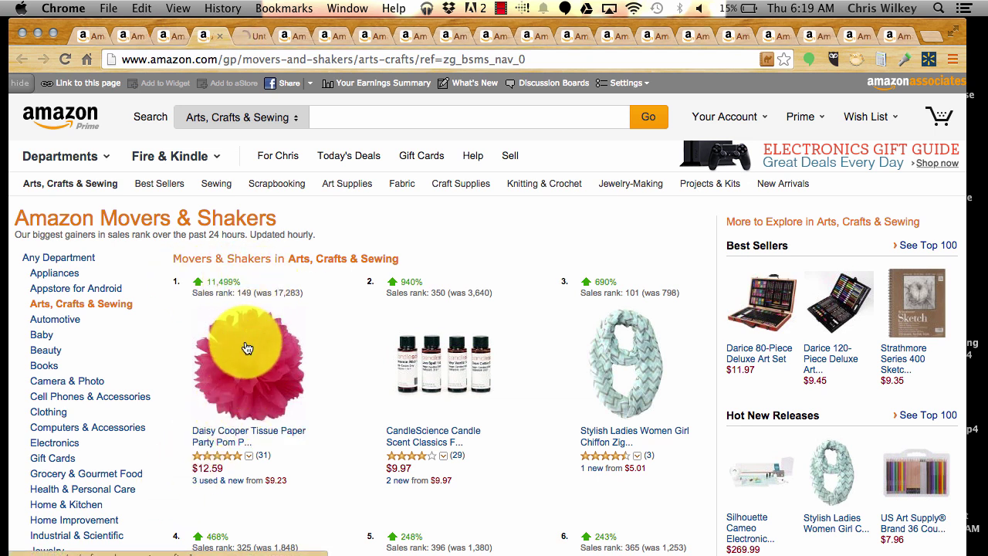
pyautogui.scroll(-2, 328, 370)
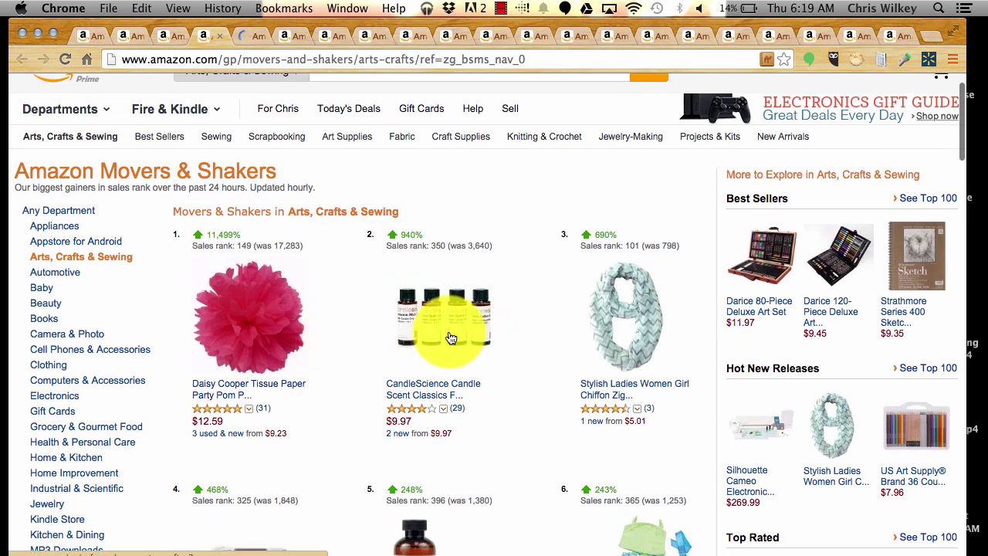
pyautogui.scroll(-2, 451, 338)
pyautogui.scroll(-3, 575, 275)
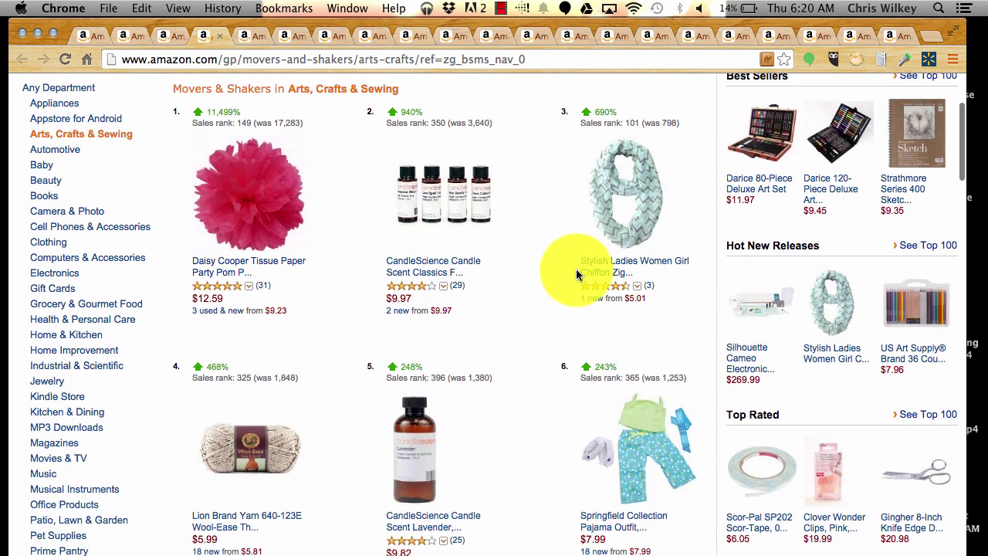
pyautogui.scroll(-5, 575, 275)
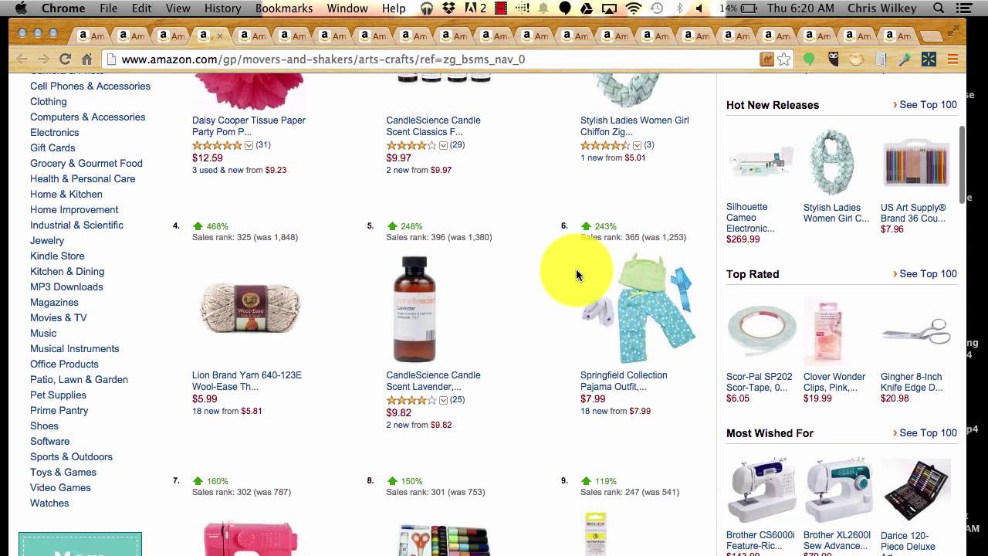
pyautogui.scroll(-2, 576, 274)
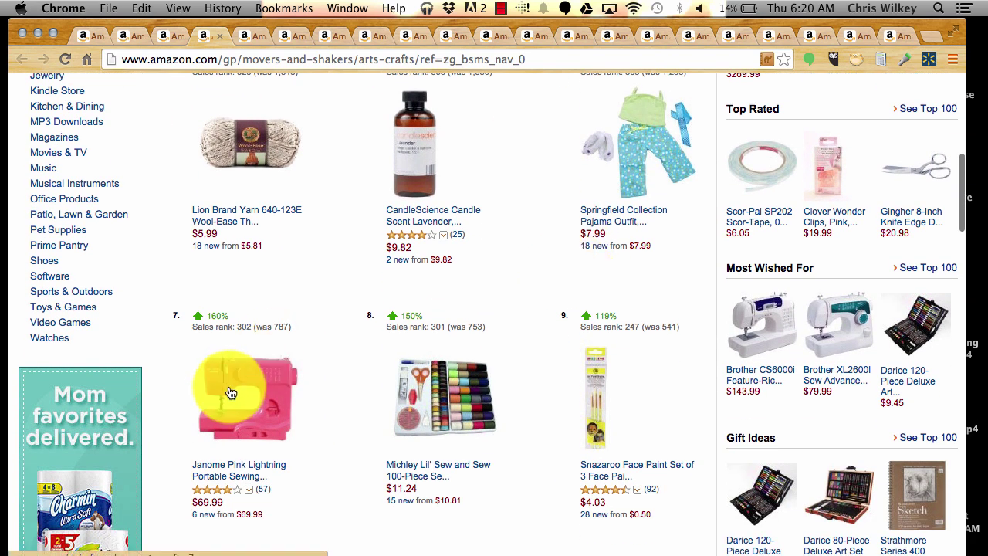
pyautogui.keyDown('super'); pyautogui.click(234, 392); pyautogui.keyUp('super')
# Close the Arts, Crafts & Sewing list and bring up the Daisy Cooper tissue paper pom pom product page.
pyautogui.scroll(-5, 375, 397)
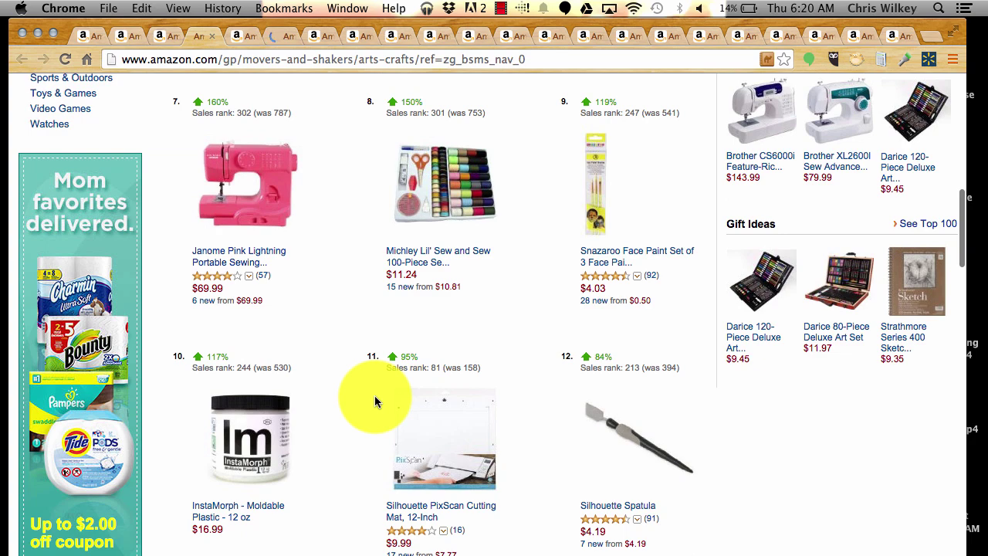
pyautogui.scroll(4, 375, 400)
pyautogui.click(323, 37)
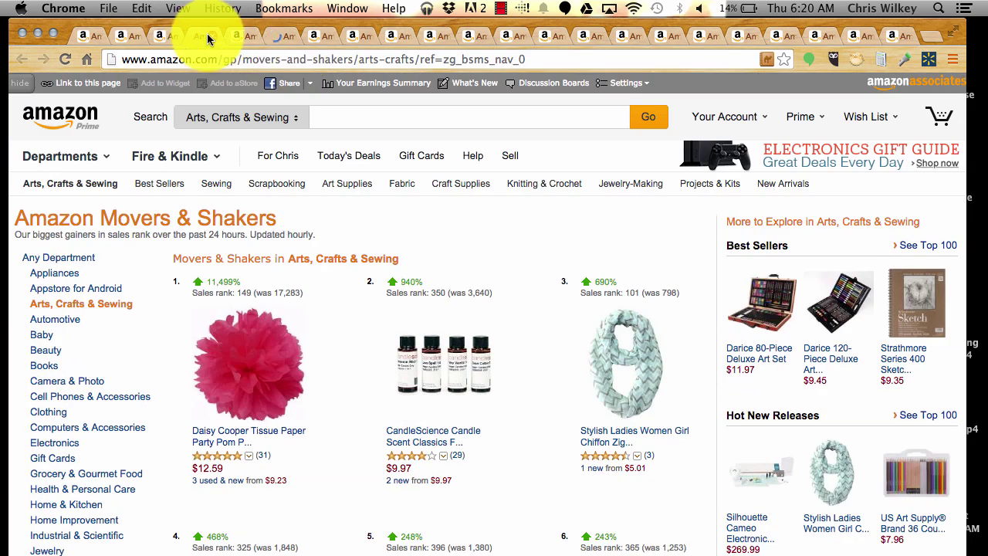
pyautogui.click(206, 33)
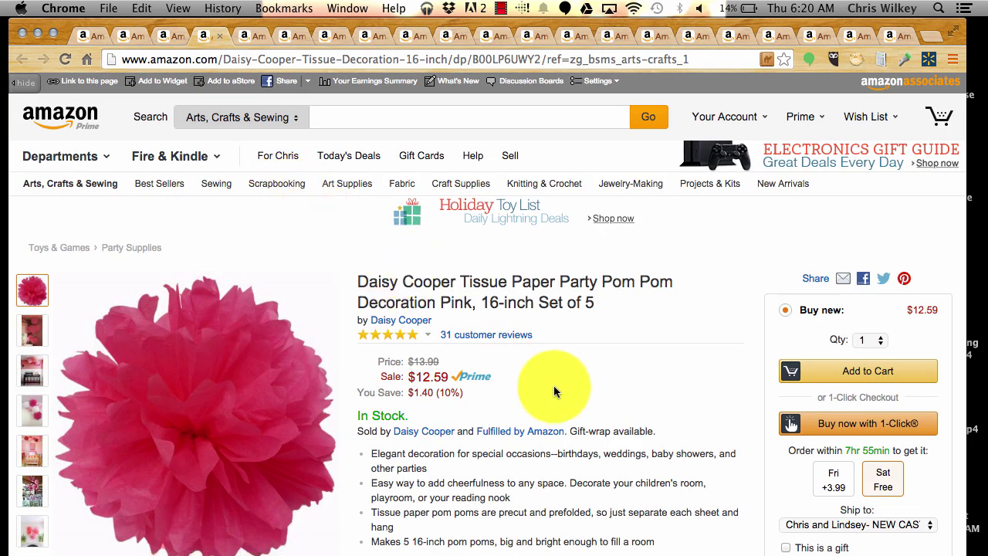
# Examine the pom pom page's price history charts, related products and Amazon Best Sellers Rank.
pyautogui.scroll(-1, 553, 385)
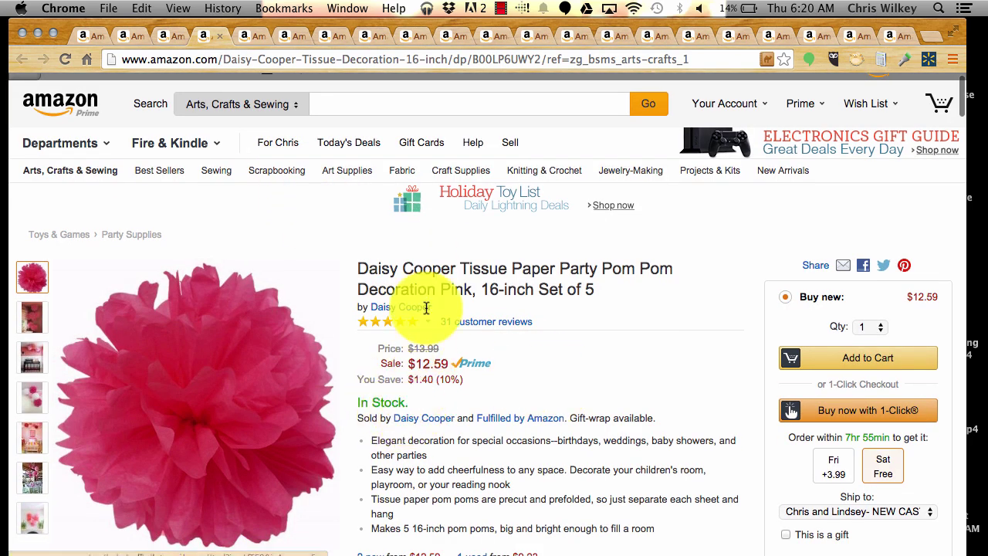
pyautogui.scroll(-5, 438, 305)
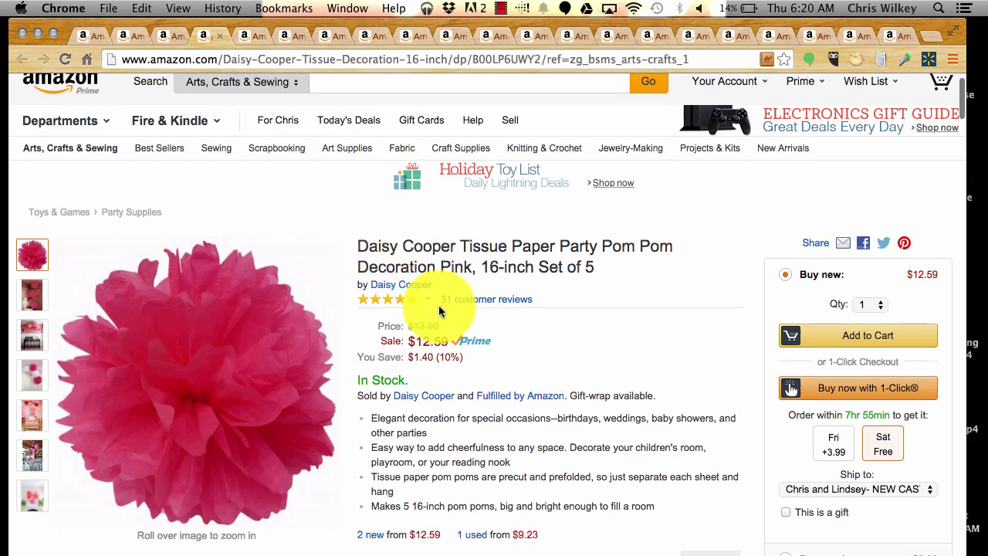
pyautogui.scroll(-15, 438, 304)
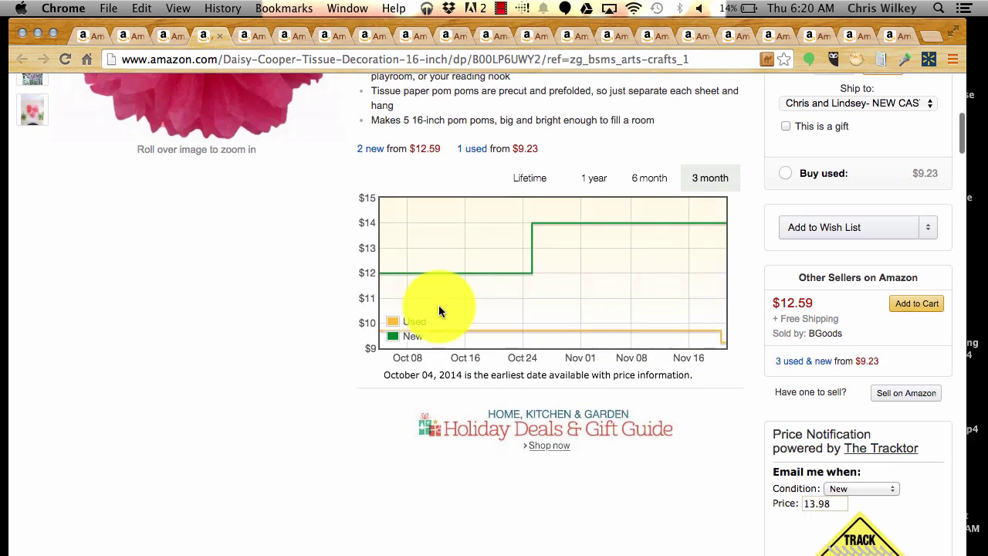
pyautogui.scroll(-7, 438, 311)
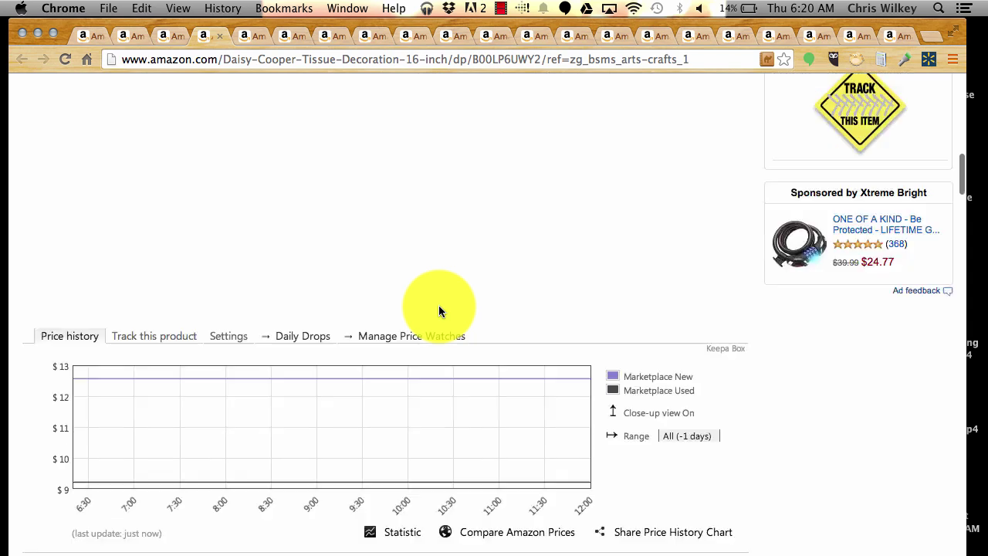
pyautogui.scroll(-12, 390, 237)
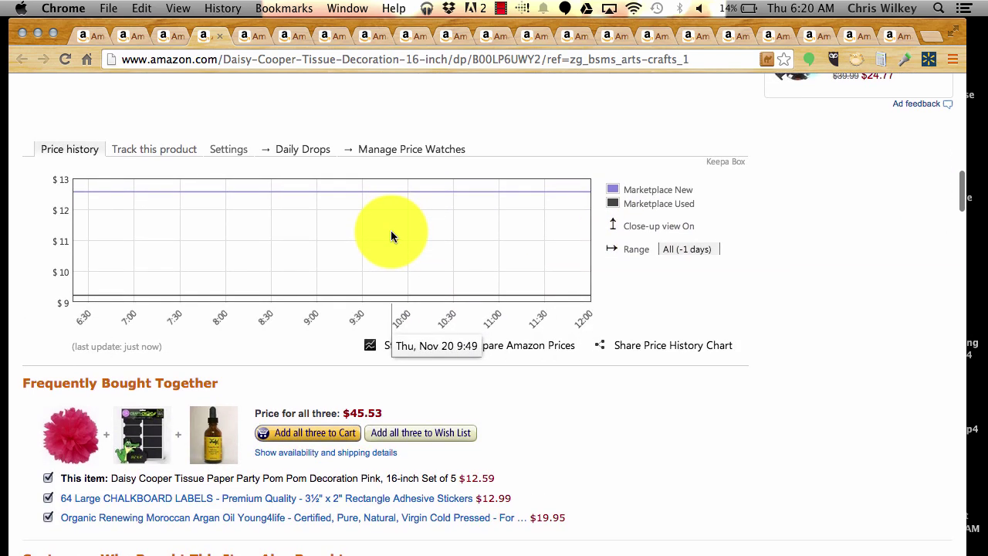
pyautogui.scroll(-1, 390, 237)
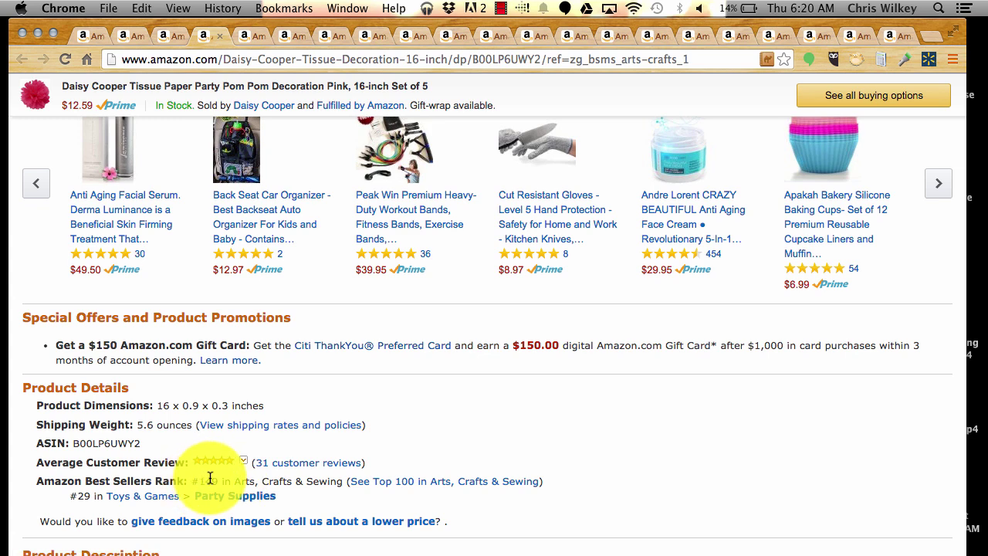
pyautogui.scroll(10, 210, 478)
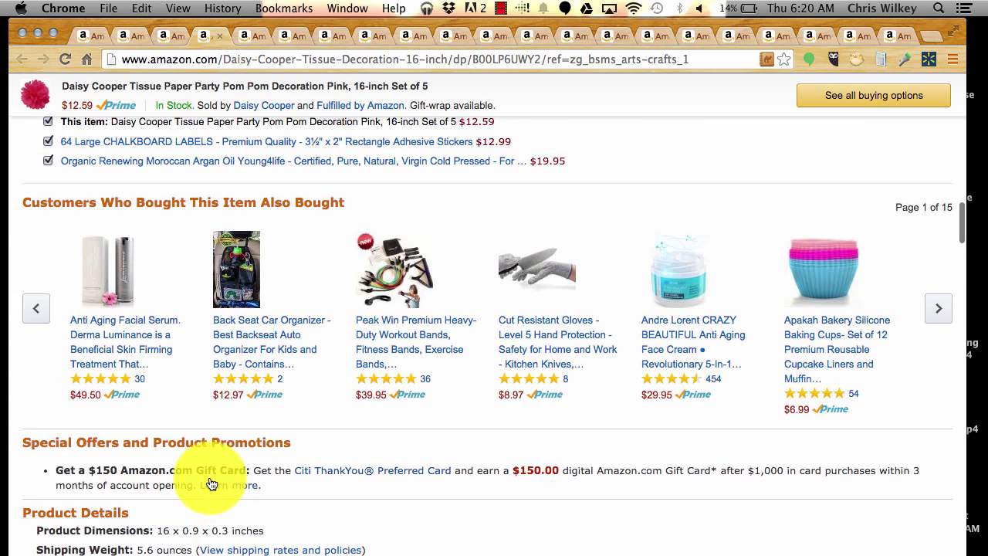
pyautogui.scroll(15, 209, 476)
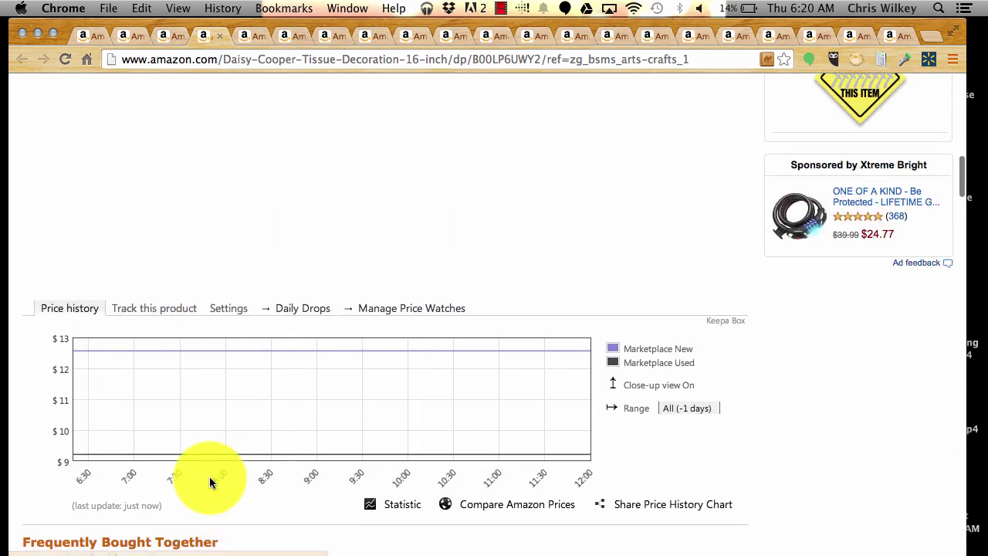
pyautogui.scroll(10, 209, 478)
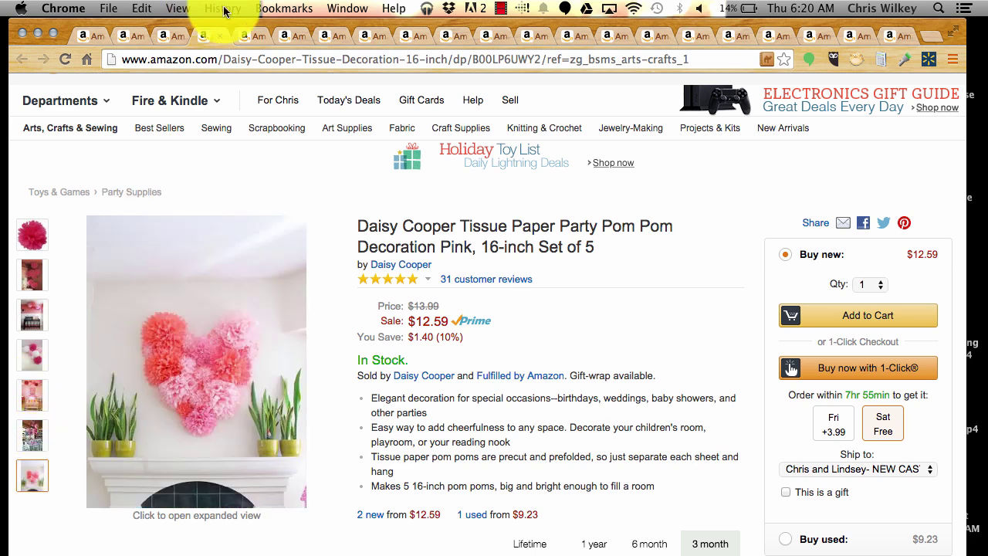
# Close the pom pom page and select the Teal style on the Janome sewing machine page.
pyautogui.click(225, 32)
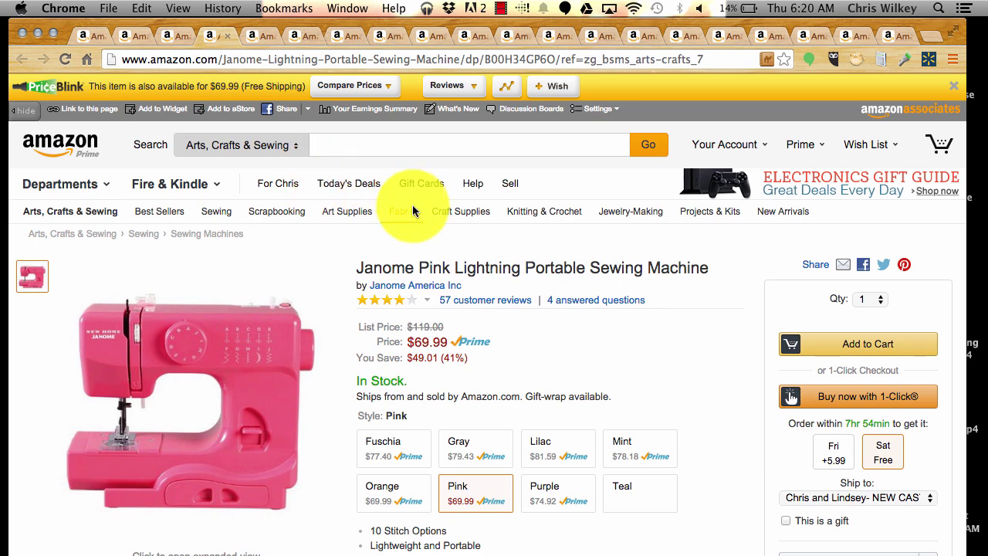
pyautogui.scroll(-1, 454, 274)
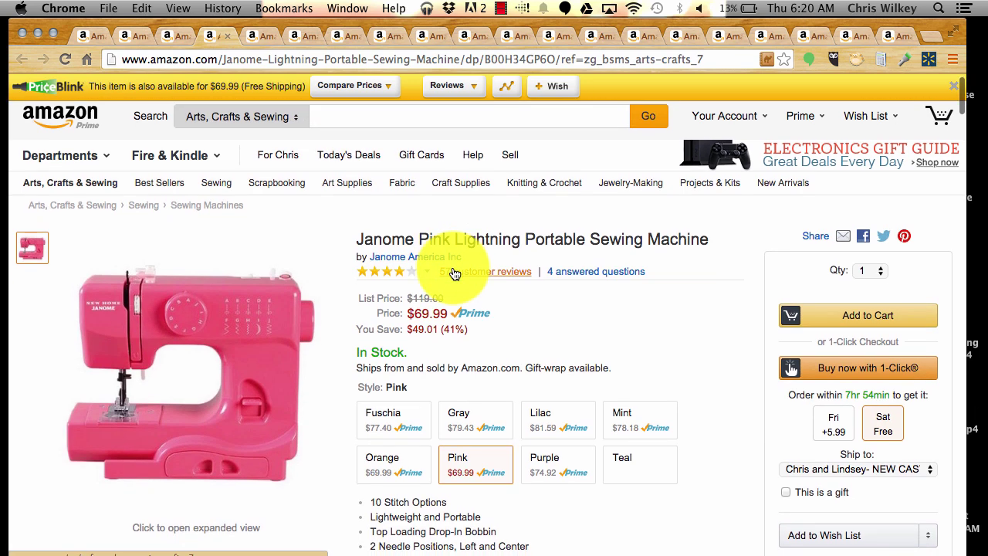
pyautogui.scroll(-2, 455, 274)
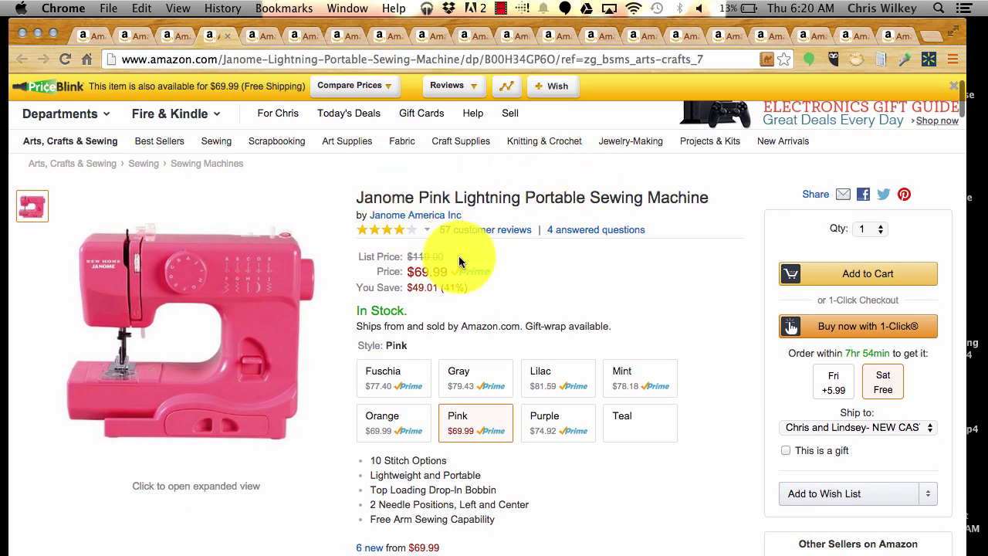
pyautogui.click(386, 374)
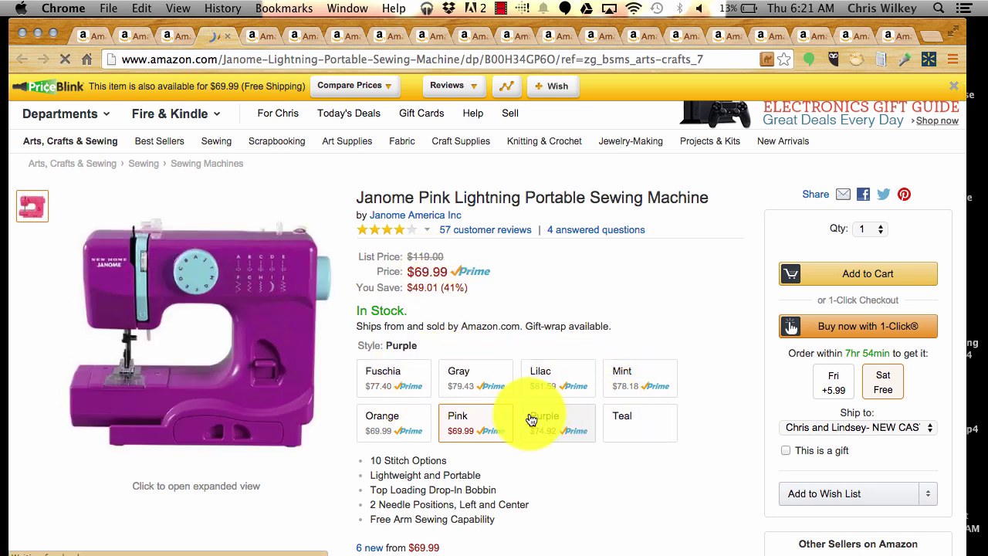
pyautogui.click(646, 433)
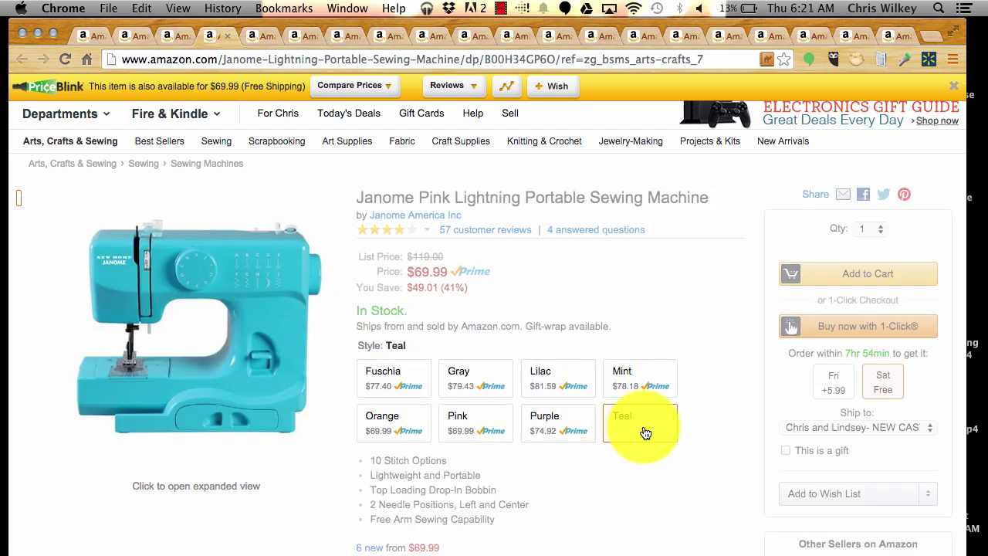
# Review the teal sewing machine's availability, price history charts and also-bought products.
pyautogui.scroll(-1, 581, 407)
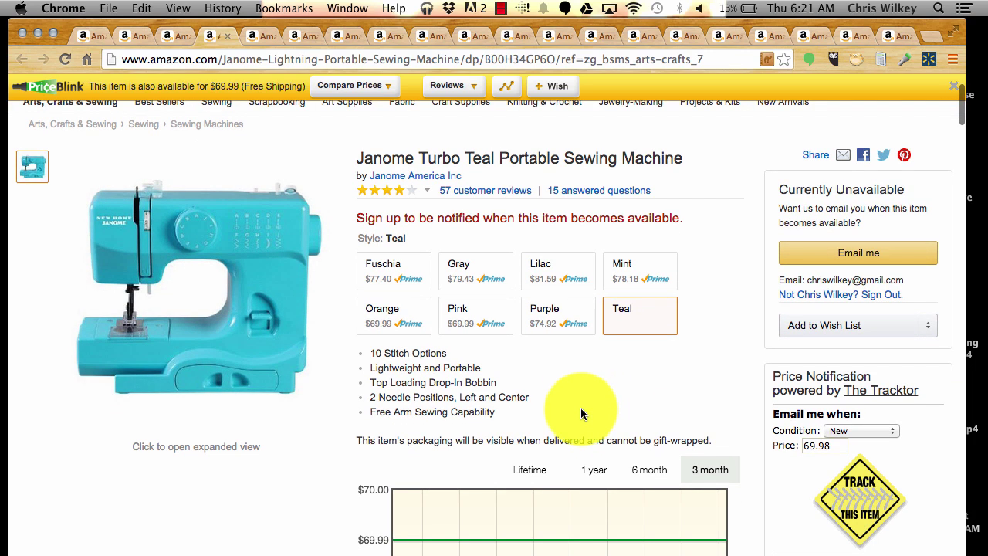
pyautogui.scroll(-10, 581, 414)
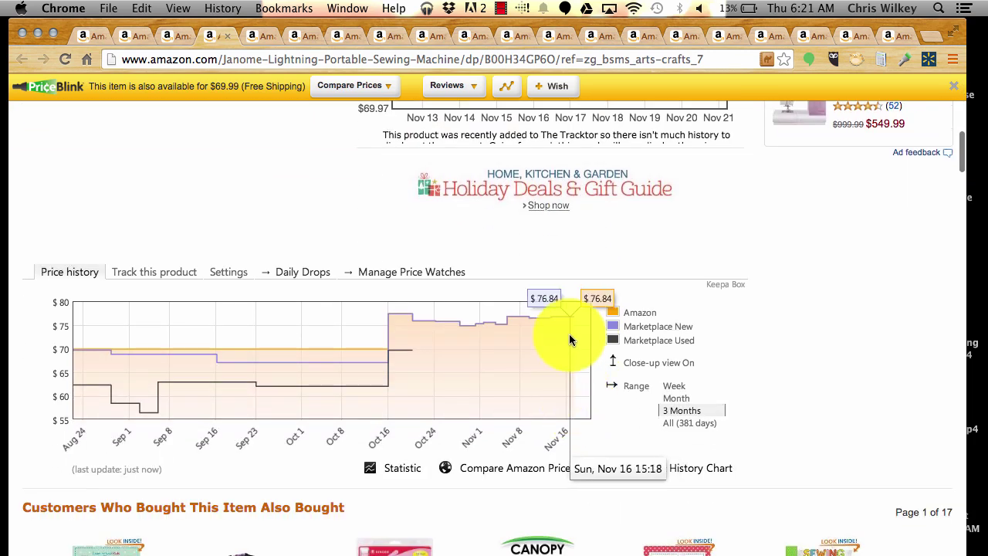
pyautogui.scroll(-5, 571, 328)
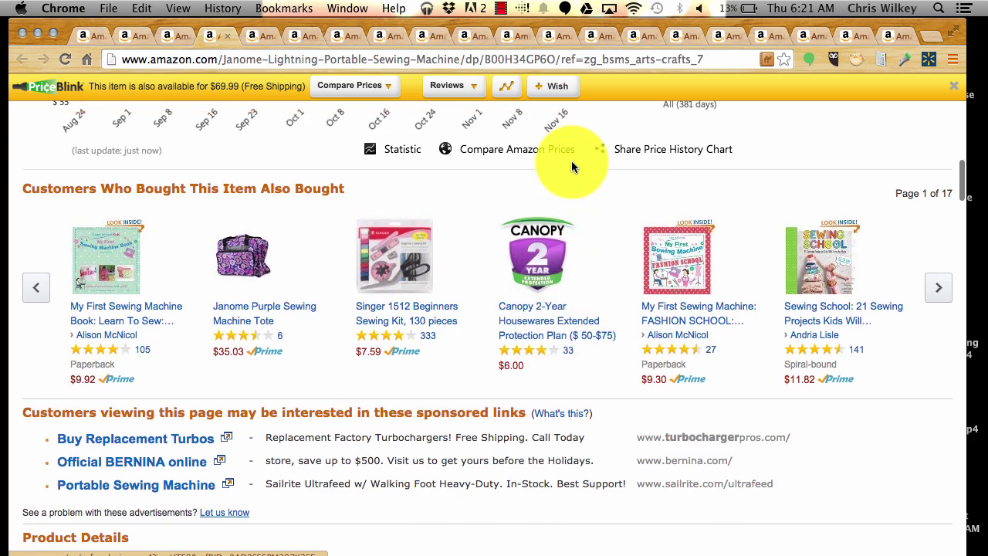
pyautogui.scroll(15, 559, 163)
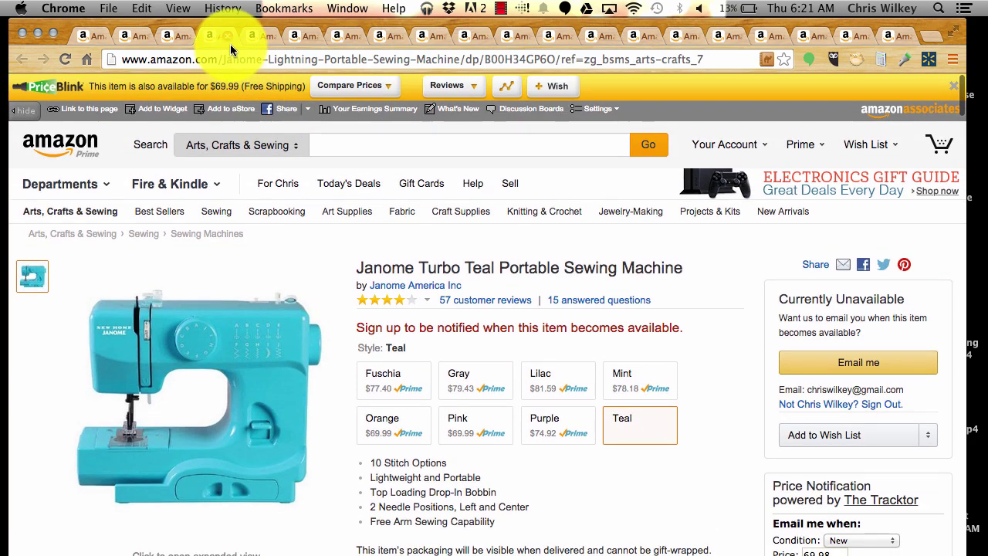
# Close the sewing machine page and open the Baby list's top three products, from Ocean Pals book to Giraffe Safari toy, in background tabs.
pyautogui.click(230, 37)
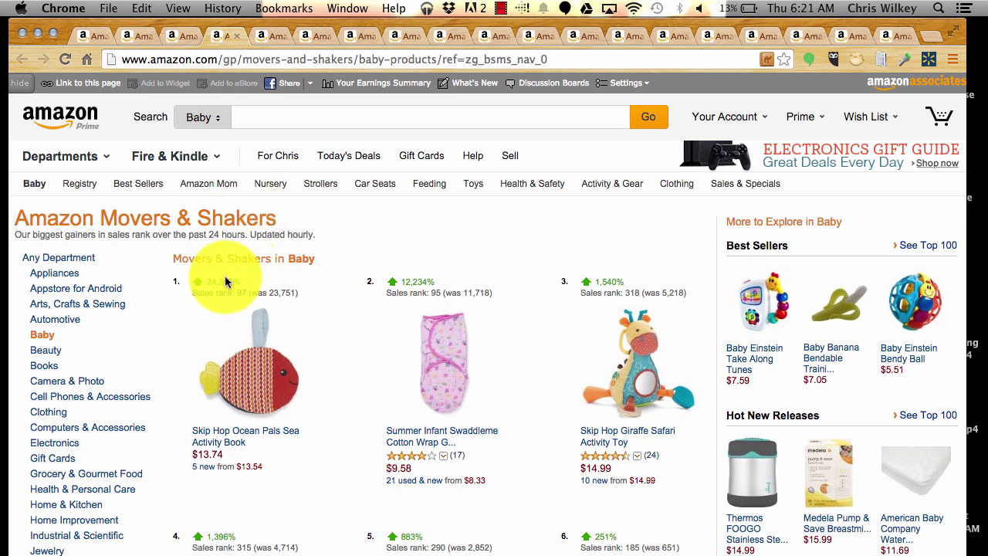
pyautogui.scroll(-5, 190, 472)
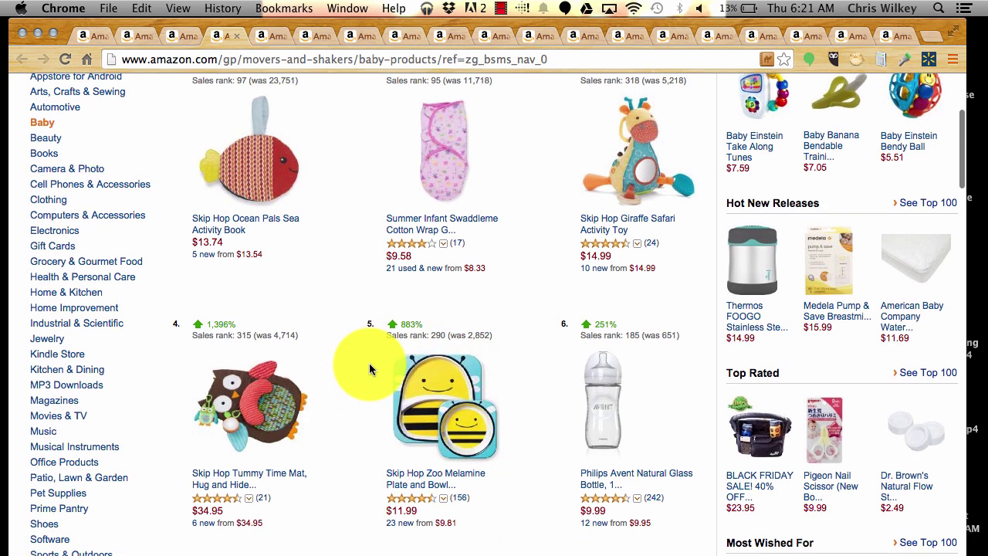
pyautogui.scroll(3, 390, 366)
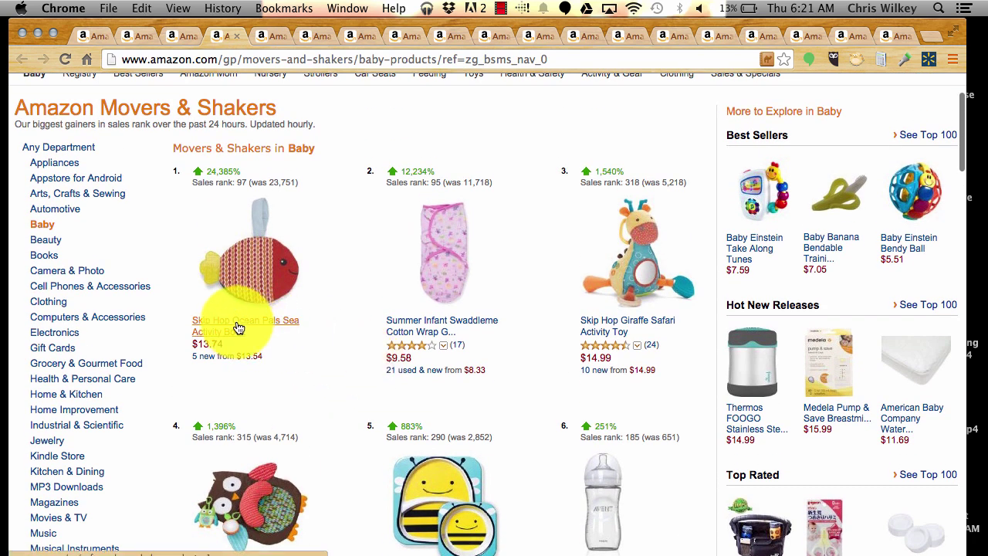
pyautogui.keyDown('super'); pyautogui.click(430, 327); pyautogui.keyUp('super')
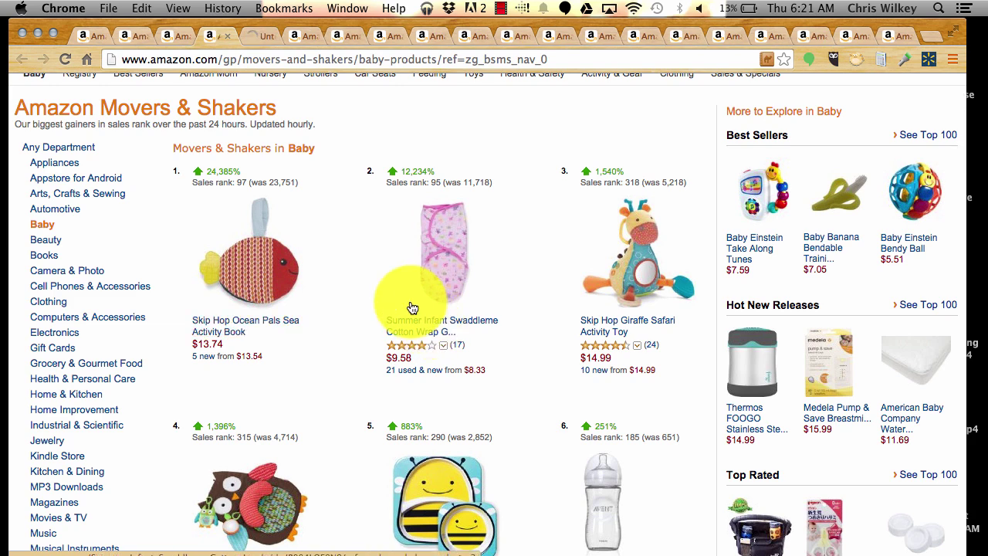
pyautogui.keyDown('super'); pyautogui.click(607, 322); pyautogui.keyUp('super')
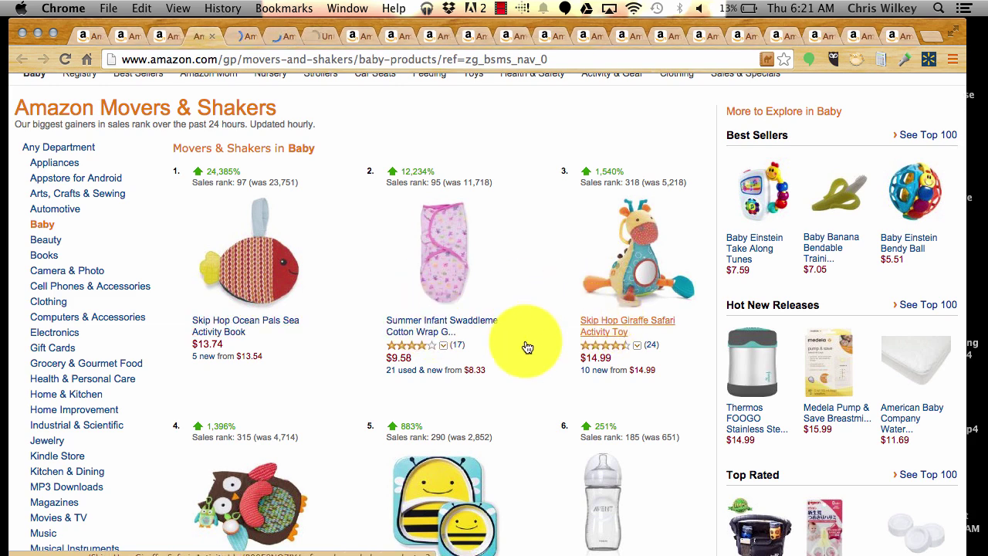
# Skim the lower-ranked Baby items and close the list to bring up the Skip Hop Ocean Pals Sea Activity Book page.
pyautogui.scroll(-3, 524, 347)
pyautogui.scroll(-1, 528, 347)
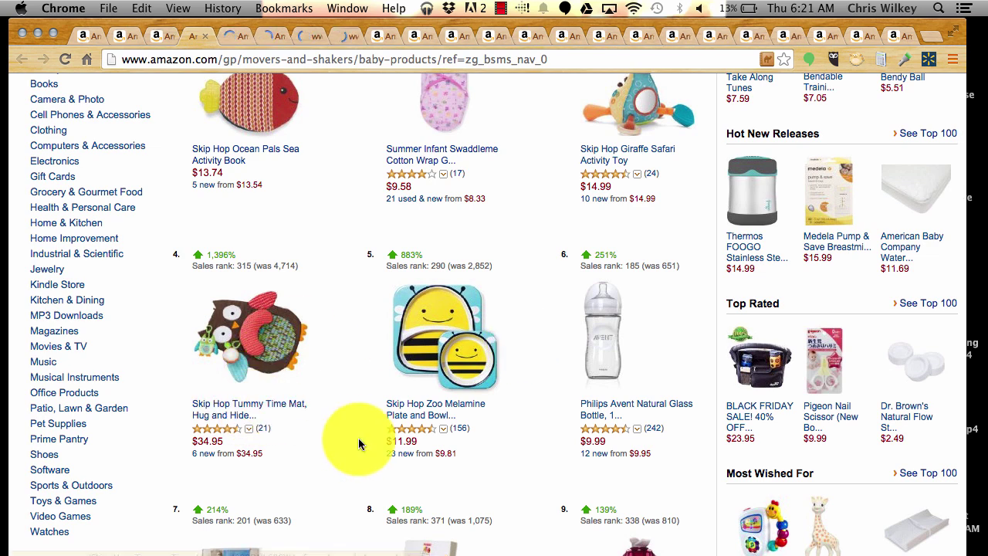
pyautogui.scroll(-4, 359, 441)
pyautogui.scroll(-3, 358, 442)
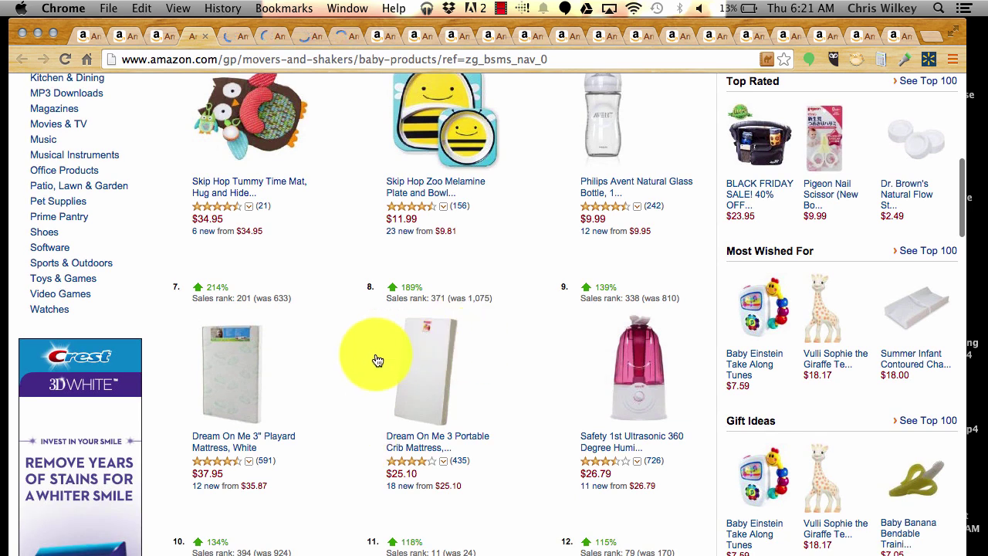
pyautogui.click(204, 37)
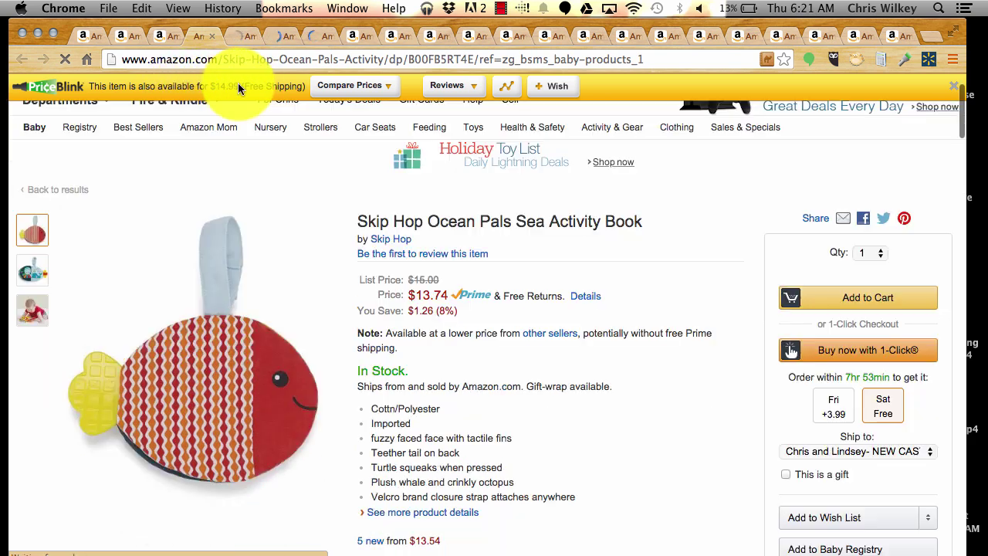
# Examine the Ocean Pals Sea Activity Book's price, other sellers and price history charts.
pyautogui.scroll(-2, 238, 87)
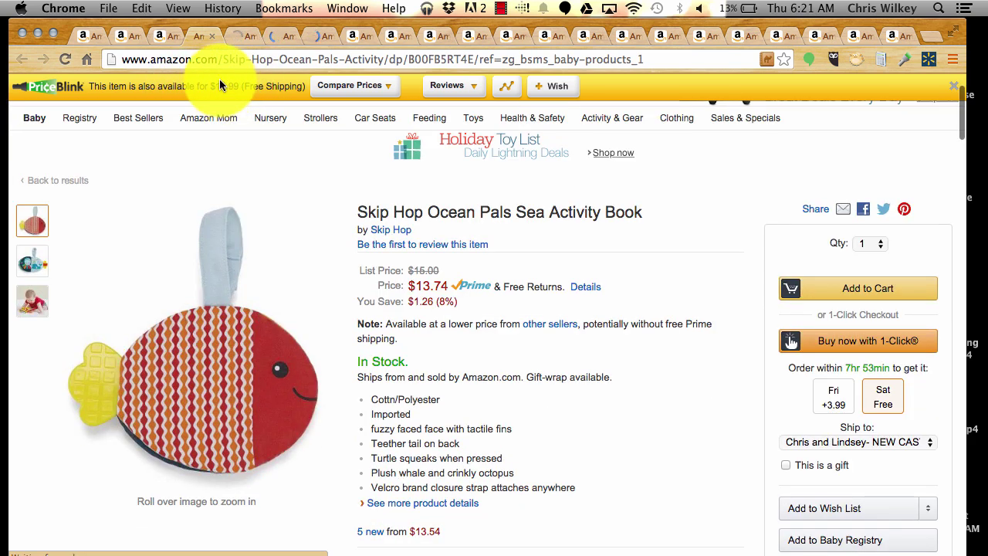
pyautogui.click(368, 80)
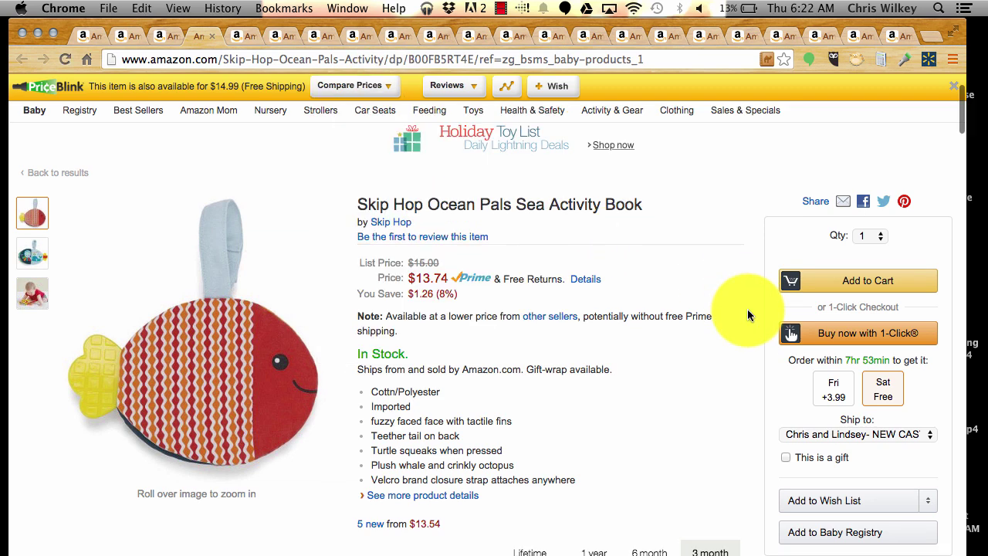
pyautogui.scroll(-10, 615, 309)
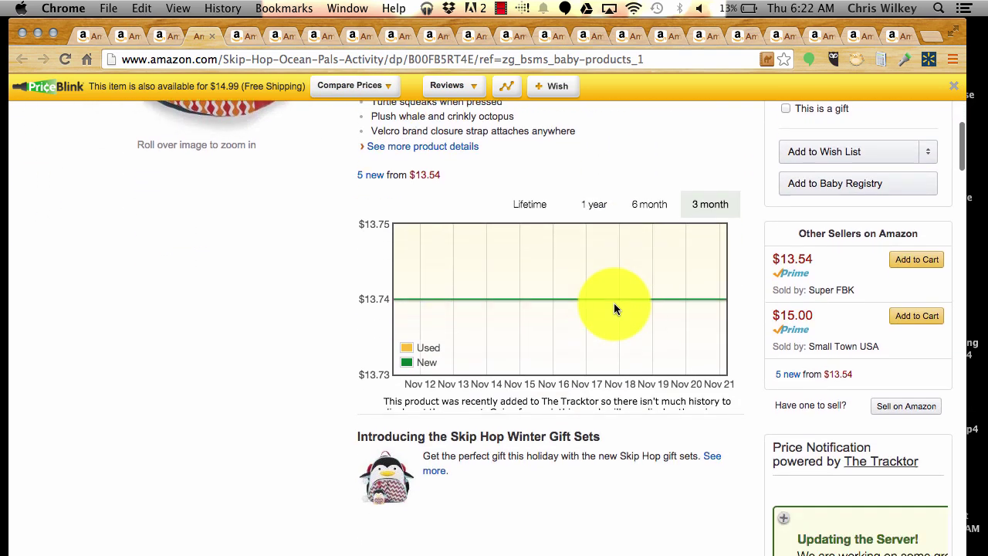
pyautogui.scroll(-15, 615, 309)
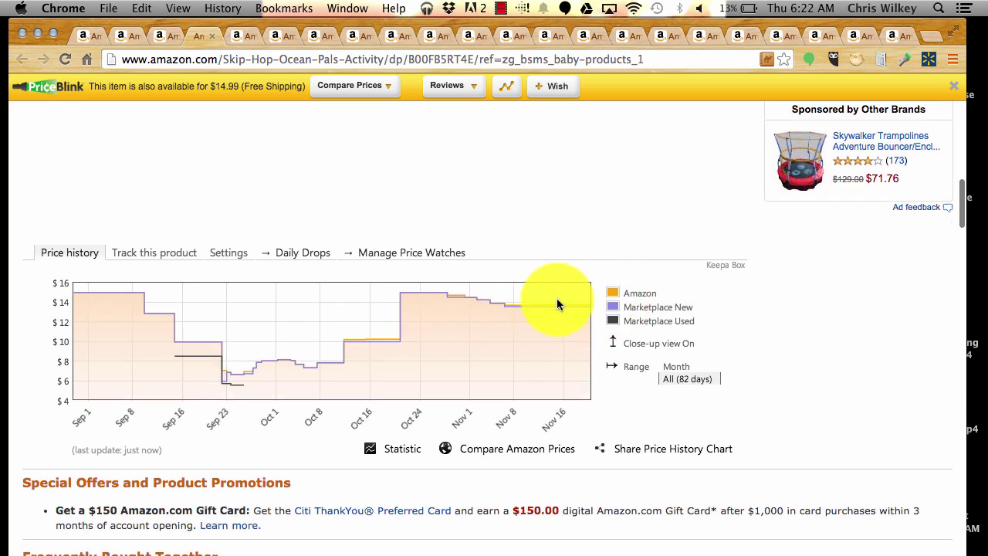
pyautogui.scroll(2, 558, 305)
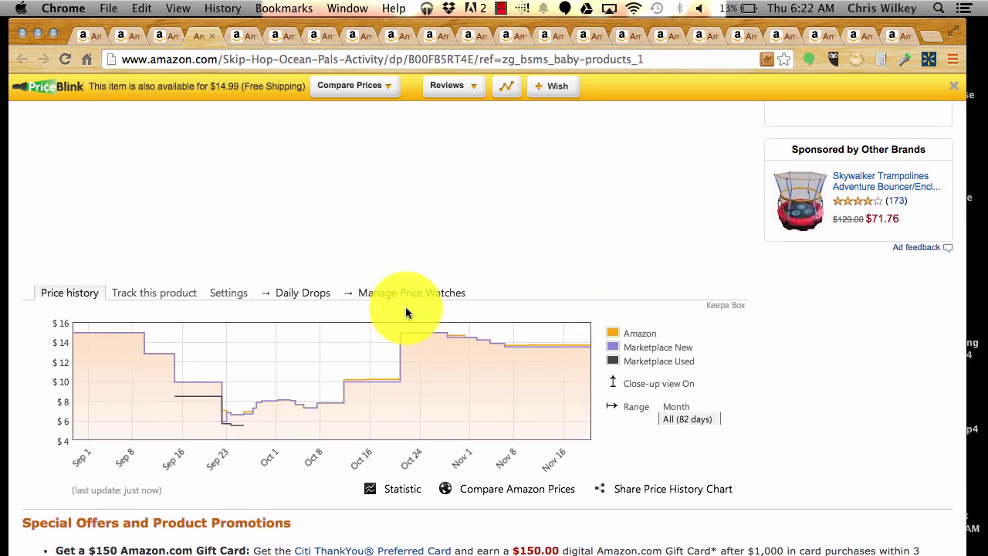
pyautogui.scroll(20, 405, 307)
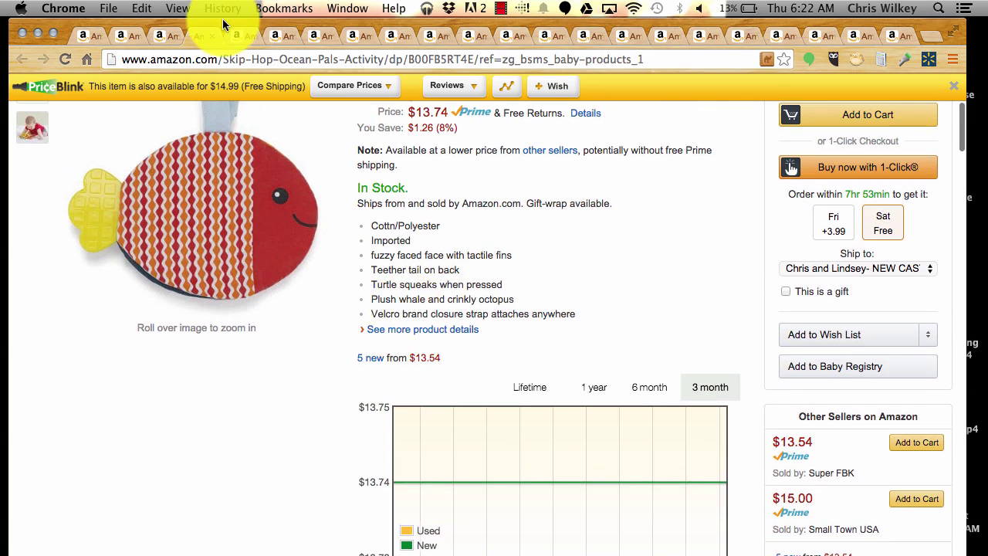
# Close the Ocean Pals book page and examine the Summer Infant Swaddleme wrap's price and price history charts.
pyautogui.click(213, 39)
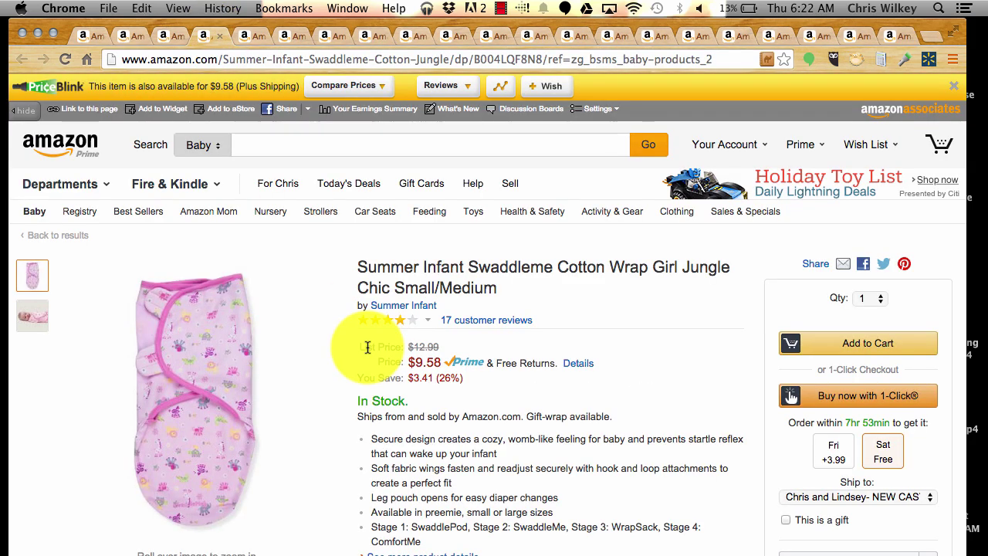
pyautogui.scroll(-10, 367, 348)
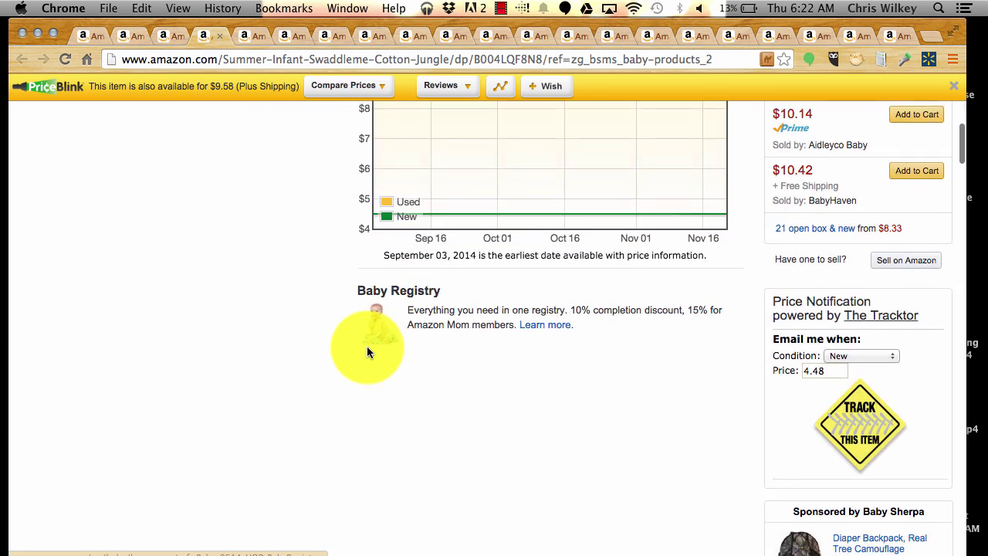
pyautogui.scroll(-5, 368, 351)
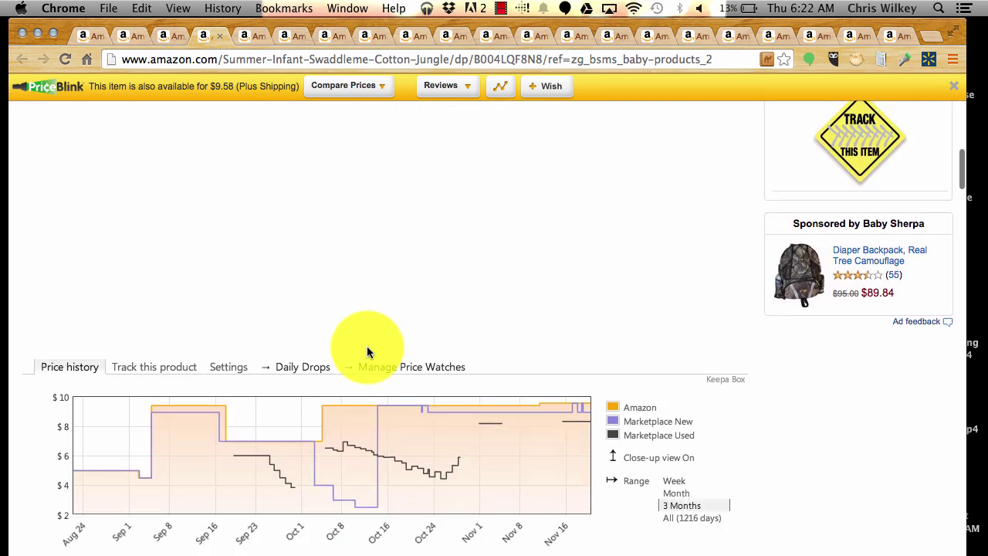
pyautogui.scroll(-1, 366, 352)
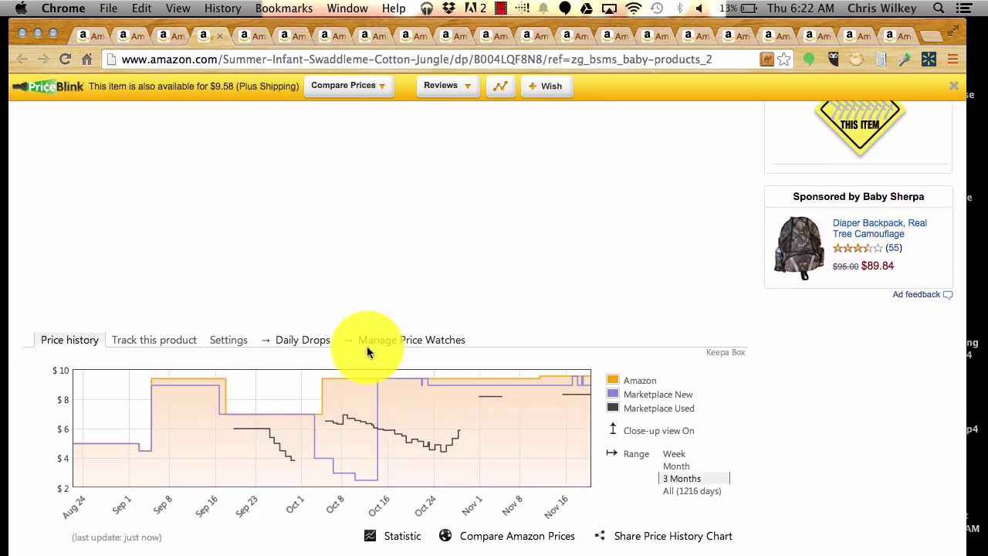
pyautogui.scroll(-3, 367, 344)
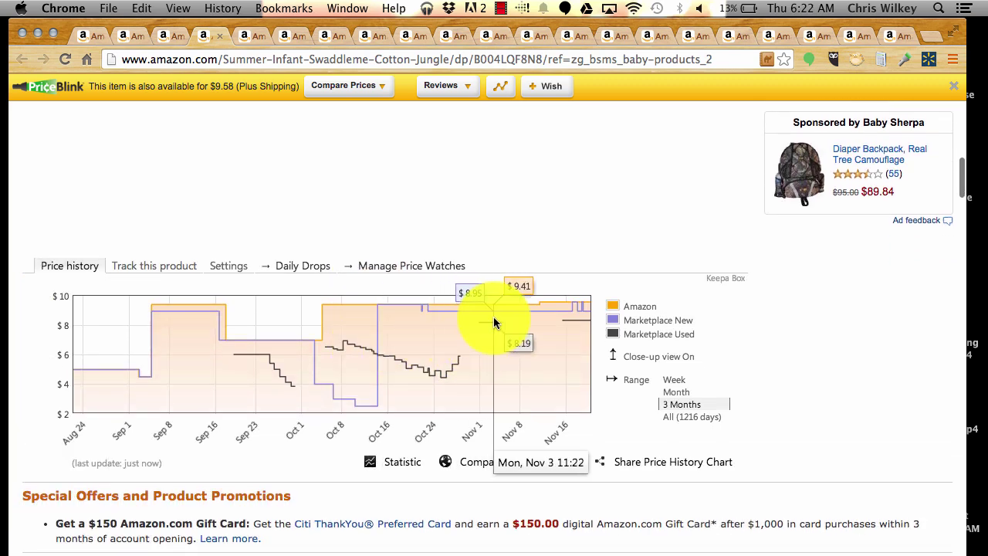
pyautogui.scroll(8, 495, 322)
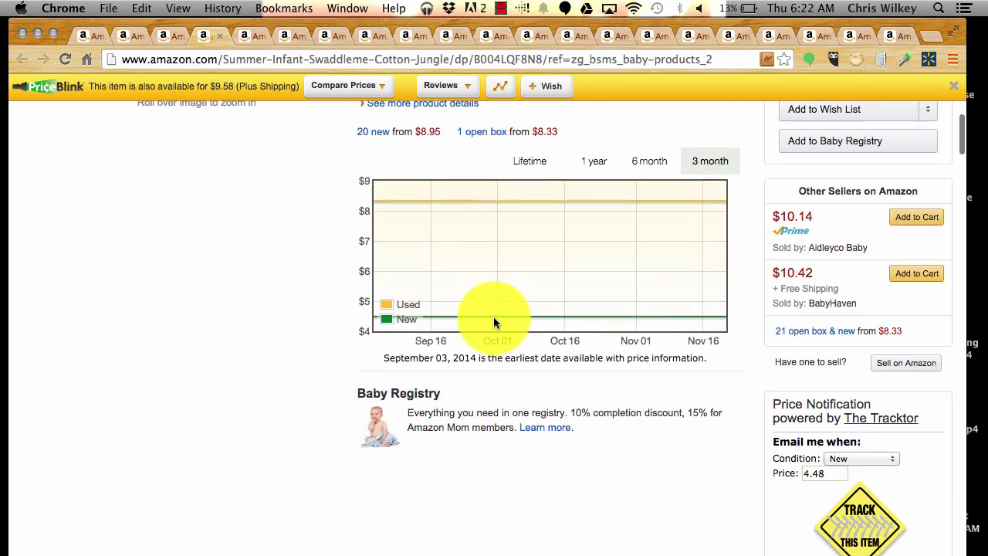
pyautogui.scroll(-3, 494, 323)
pyautogui.scroll(-7, 494, 323)
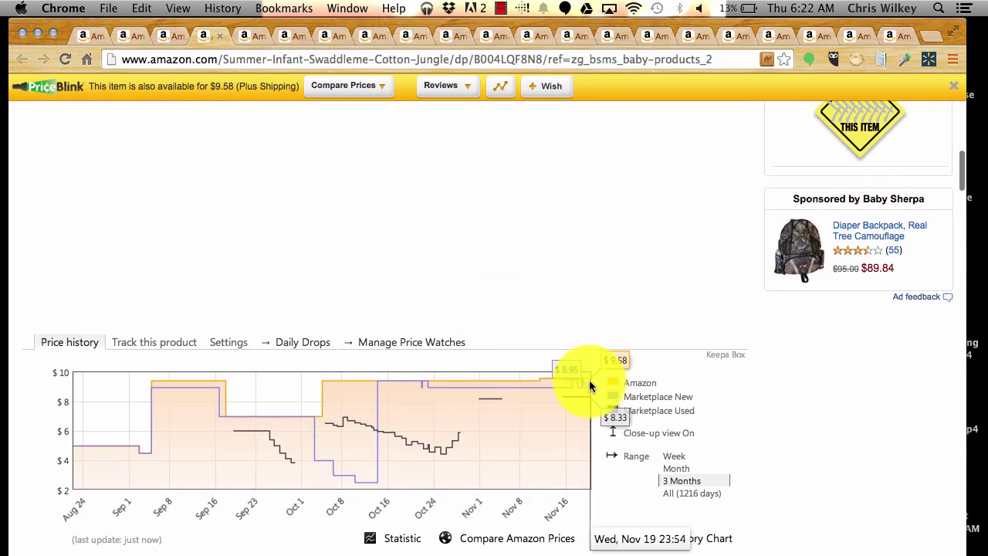
# Compare the Swaddleme wrap's listed price and other sellers' offers with its three-month Keepa price history.
pyautogui.scroll(10, 645, 425)
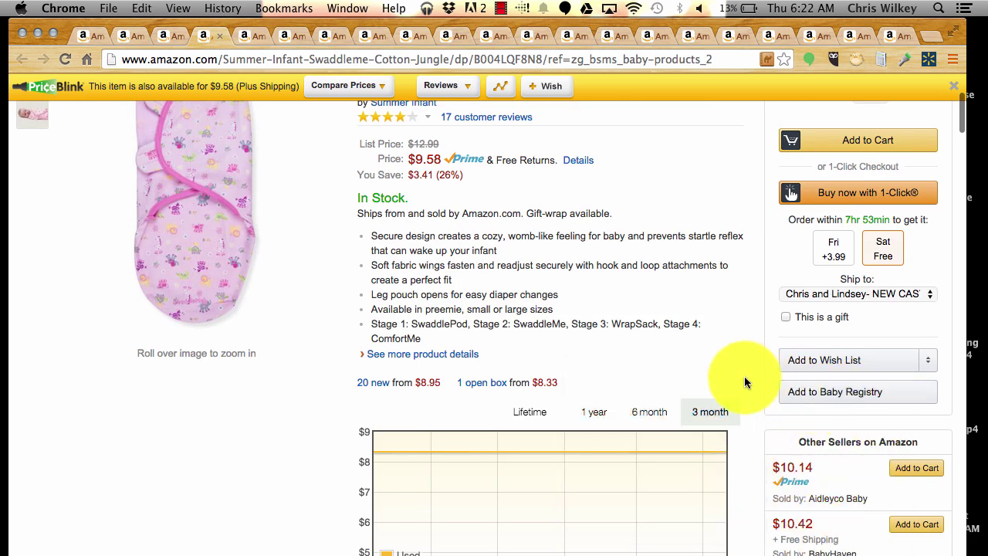
pyautogui.moveTo(849, 474)
pyautogui.scroll(2, 608, 284)
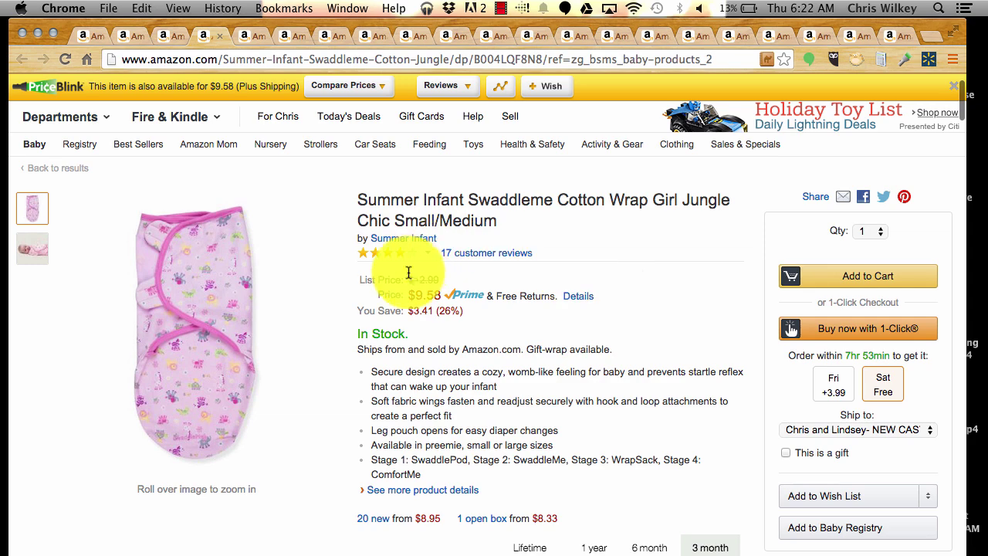
pyautogui.scroll(-10, 346, 366)
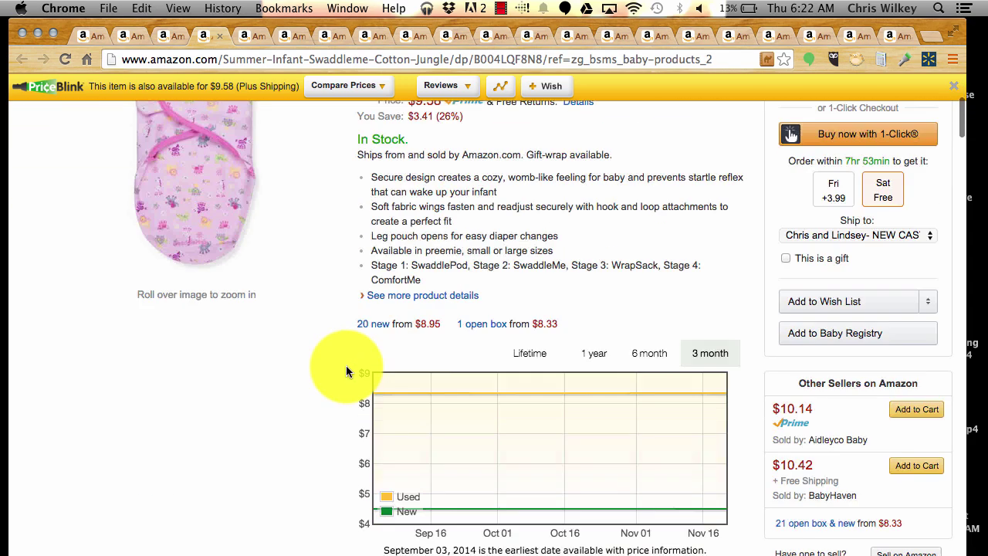
pyautogui.scroll(-5, 346, 371)
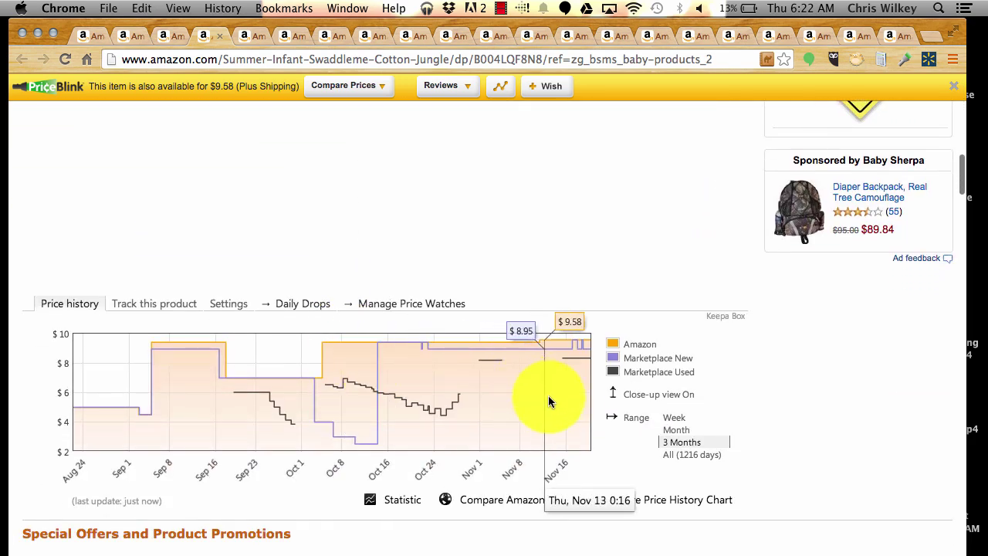
pyautogui.scroll(15, 434, 403)
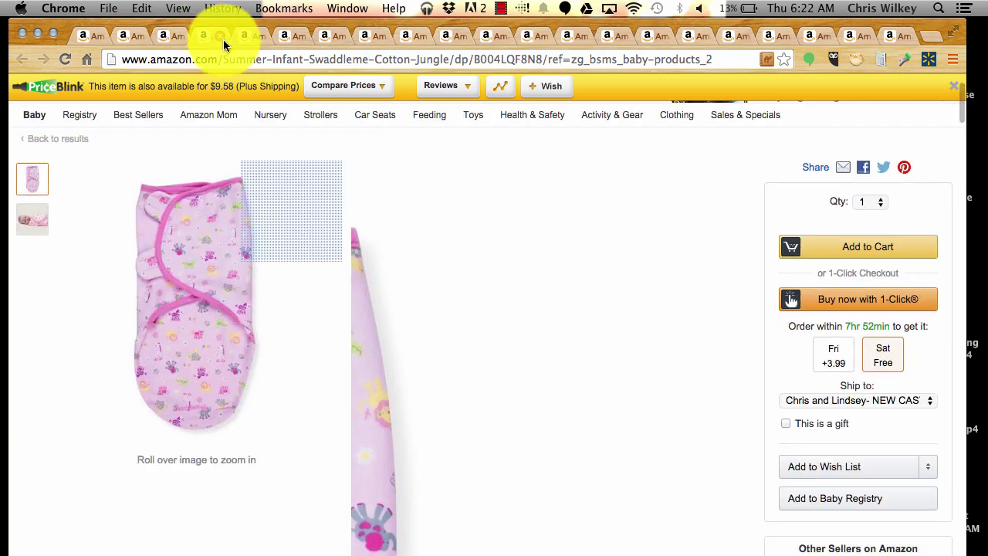
# Close the Swaddleme page and review the Skip Hop Giraffe Safari Activity Toy's price and price history.
pyautogui.click(220, 35)
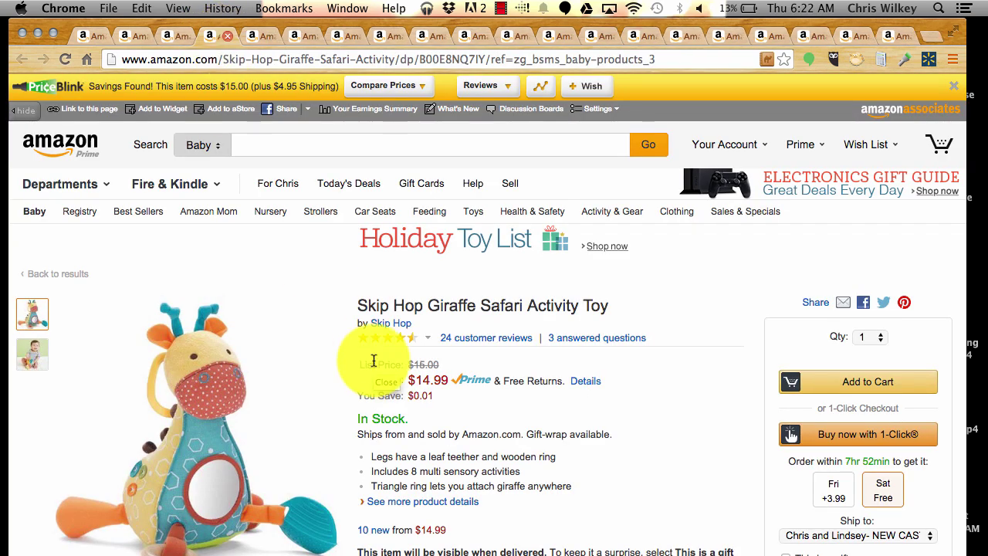
pyautogui.scroll(-3, 369, 378)
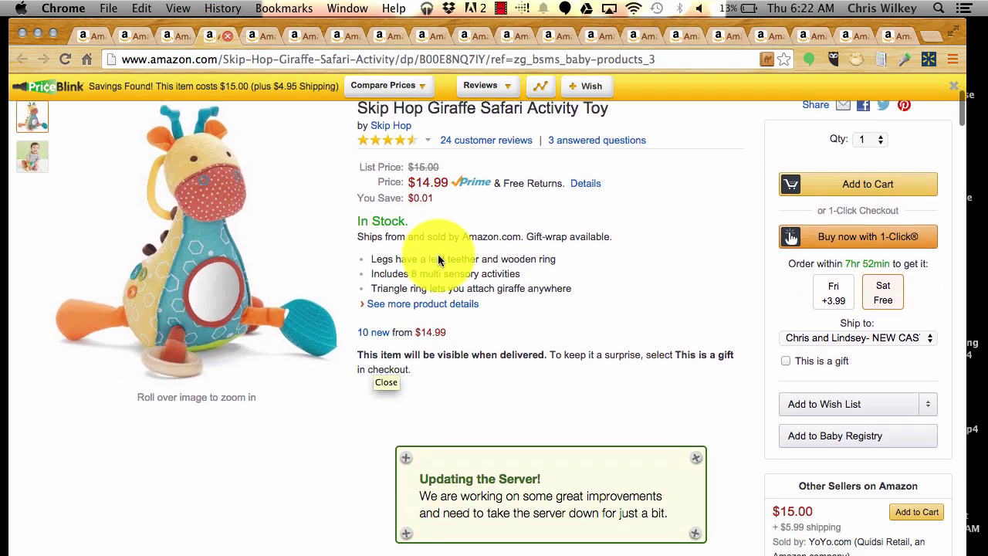
pyautogui.scroll(-10, 437, 260)
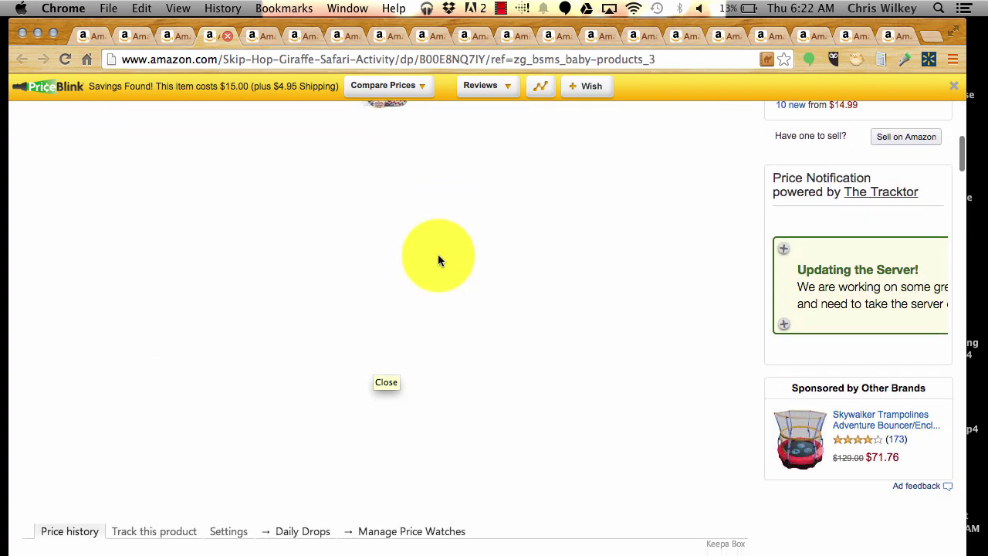
pyautogui.scroll(-4, 438, 260)
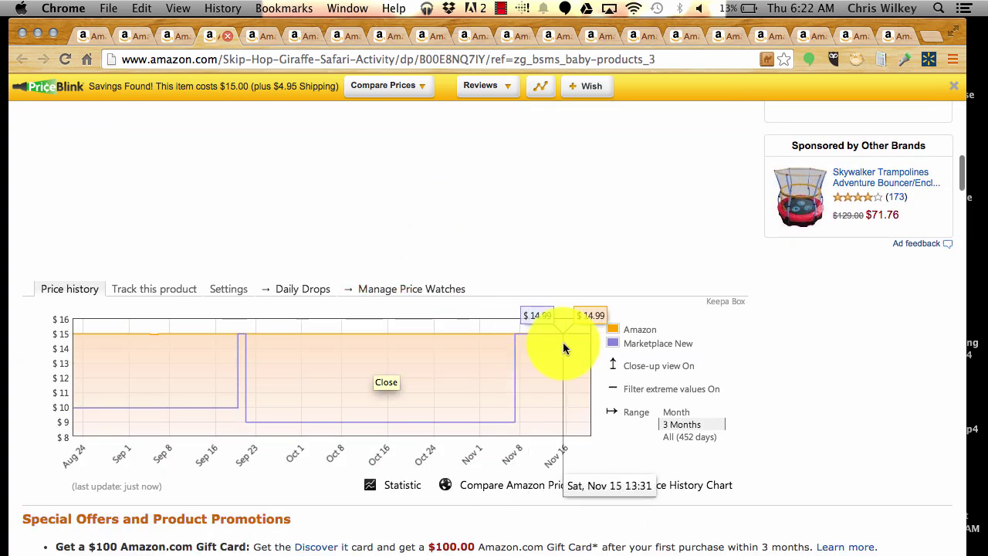
pyautogui.scroll(6, 401, 265)
# Close the giraffe toy page and review the Skip Hop Hug and Hide Owl mat's price history and related products.
pyautogui.click(226, 37)
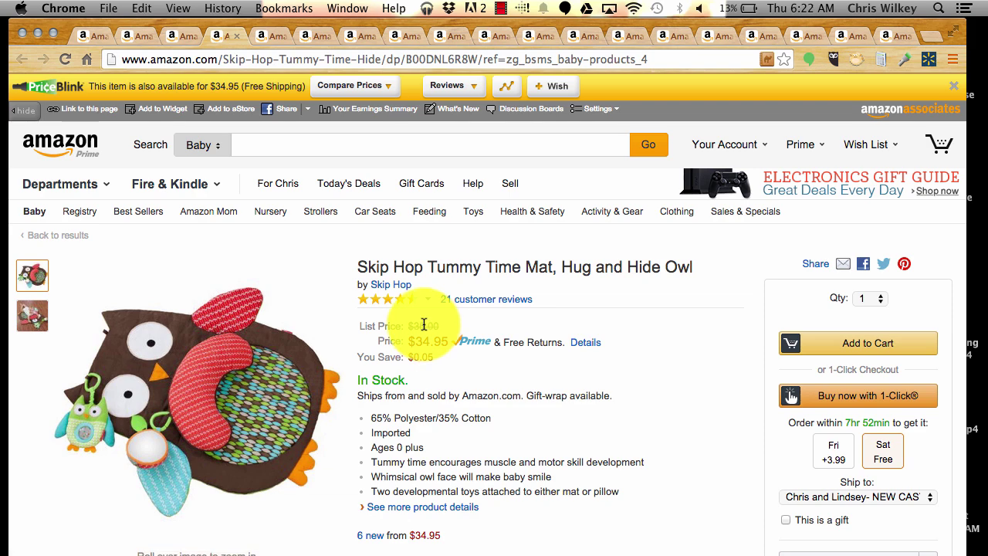
pyautogui.scroll(-1, 424, 324)
pyautogui.scroll(-5, 530, 348)
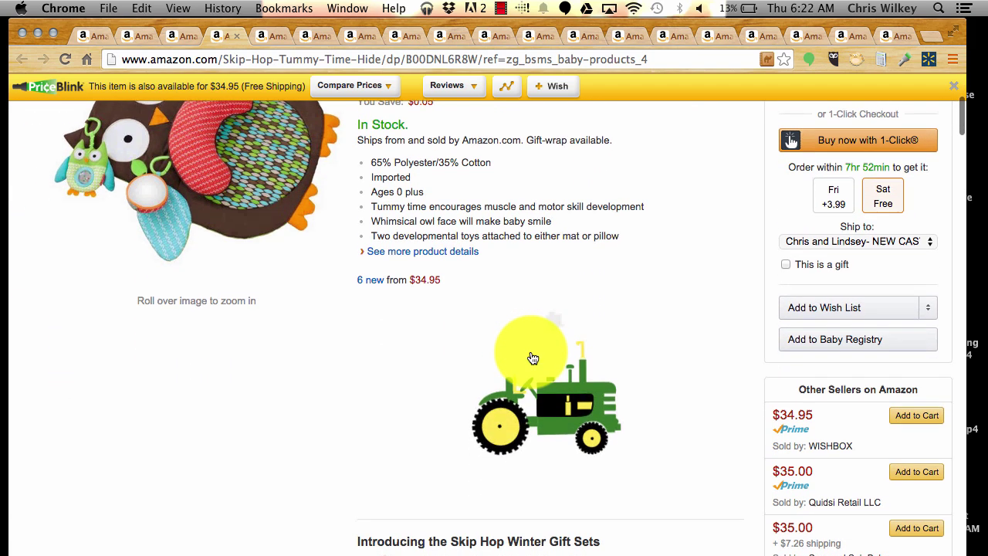
pyautogui.scroll(-10, 531, 355)
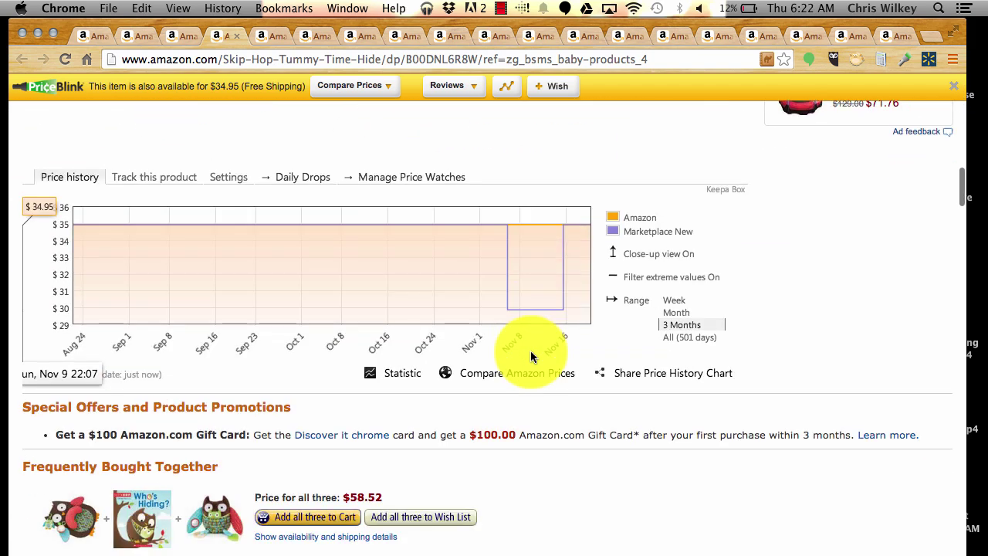
pyautogui.scroll(-5, 594, 258)
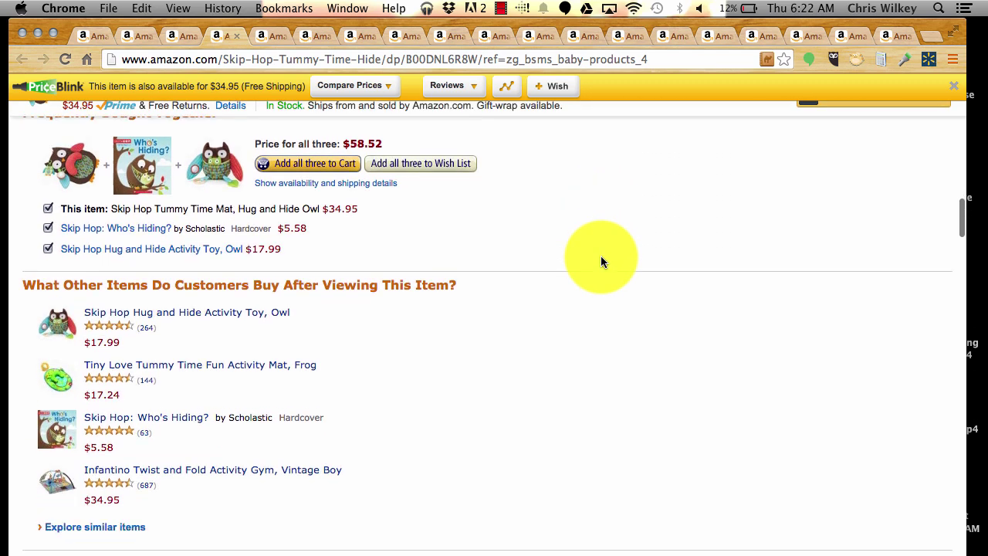
pyautogui.scroll(20, 600, 255)
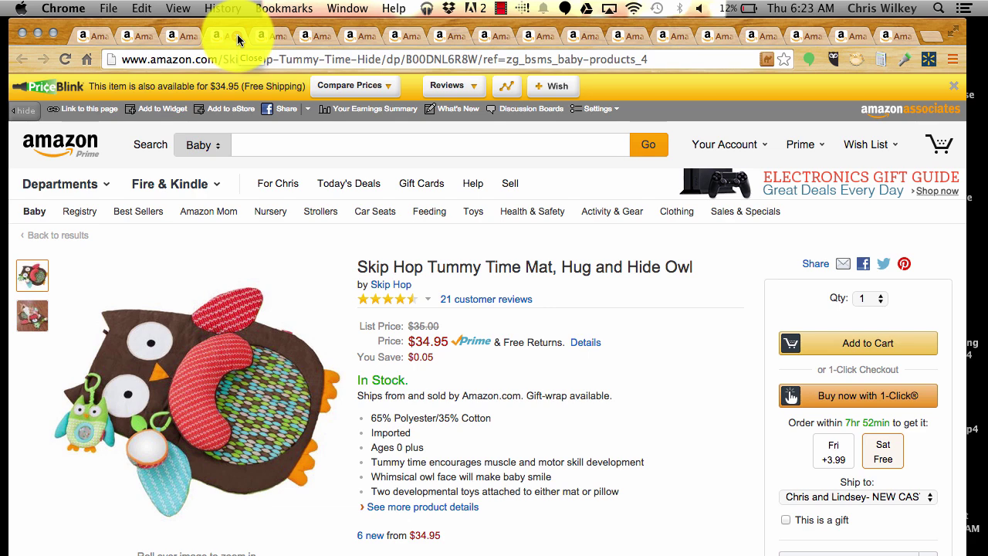
# Close the owl mat page and open Beauty's Tanda Zap device, Head & Shoulders shampoo and hemp seed balm in background tabs.
pyautogui.click(238, 35)
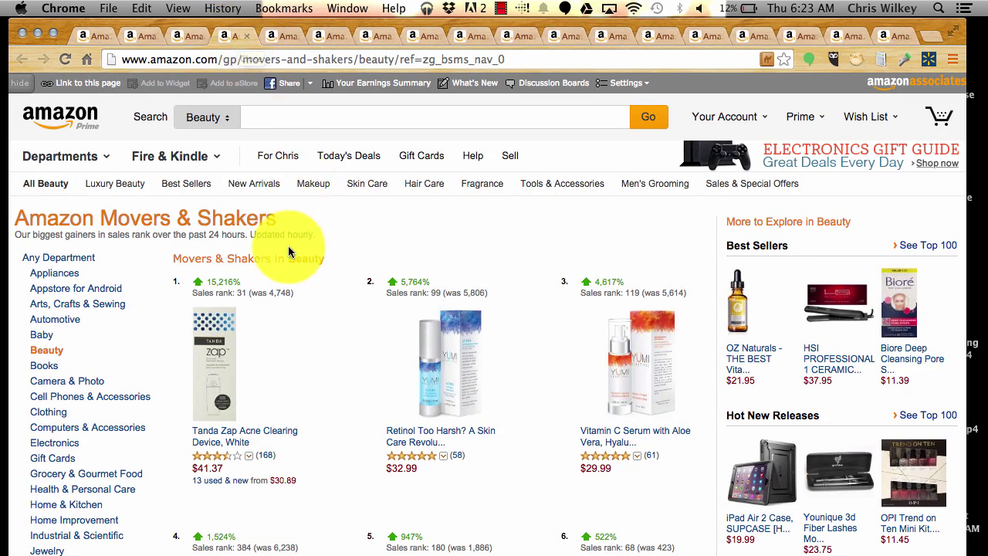
pyautogui.keyDown('super'); pyautogui.click(221, 370); pyautogui.keyUp('super')
pyautogui.scroll(-5, 332, 328)
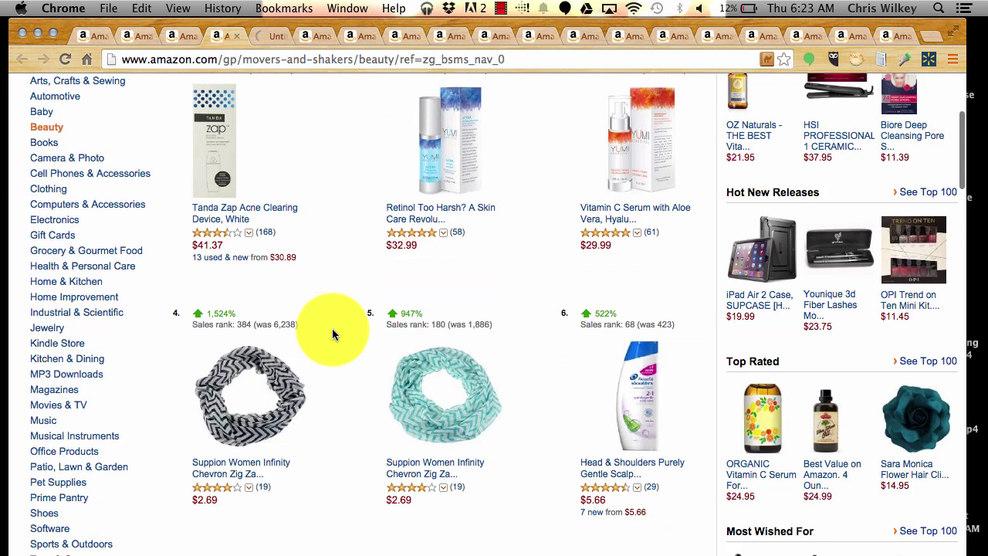
pyautogui.keyDown('super'); pyautogui.click(632, 359); pyautogui.keyUp('super')
pyautogui.scroll(-5, 528, 378)
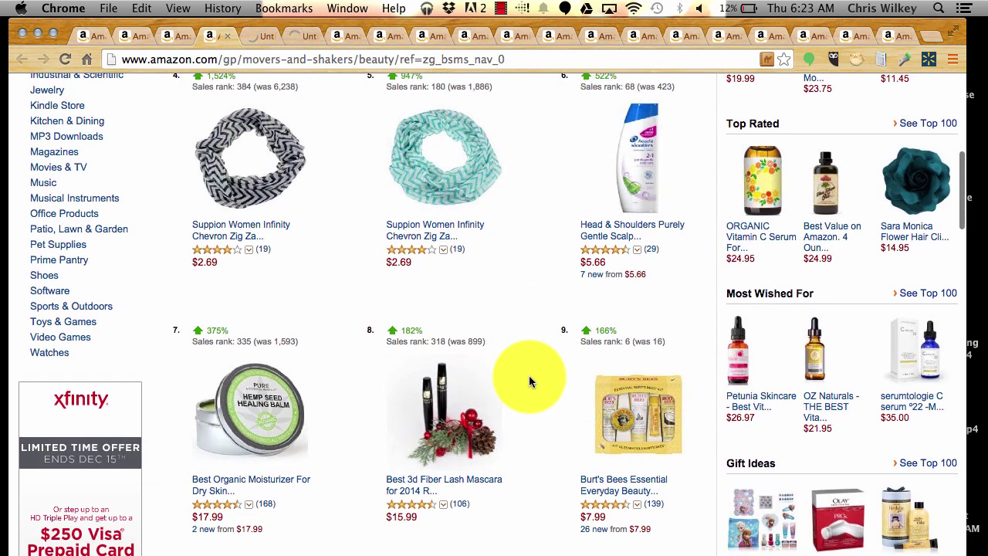
pyautogui.keyDown('super'); pyautogui.click(258, 413); pyautogui.keyUp('super')
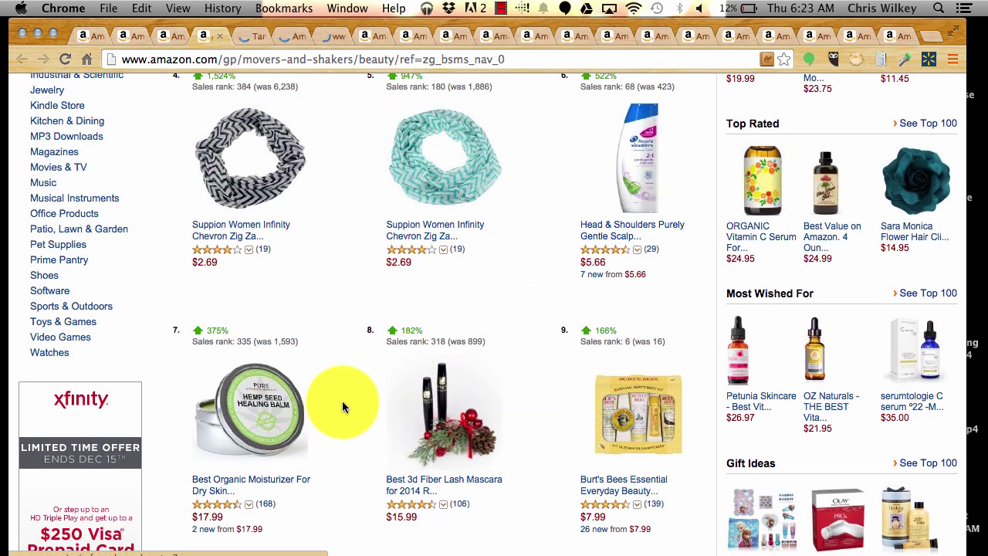
# Skim the lower-ranked Beauty items and open the Miraqueen Professional Curling Iron in a background tab.
pyautogui.scroll(-5, 341, 400)
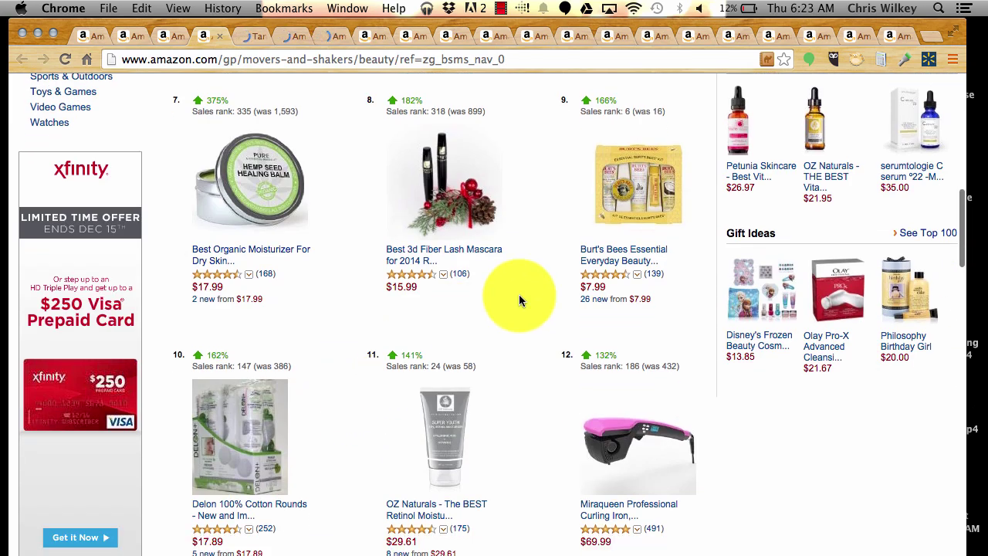
pyautogui.scroll(7, 518, 294)
pyautogui.scroll(-10, 518, 294)
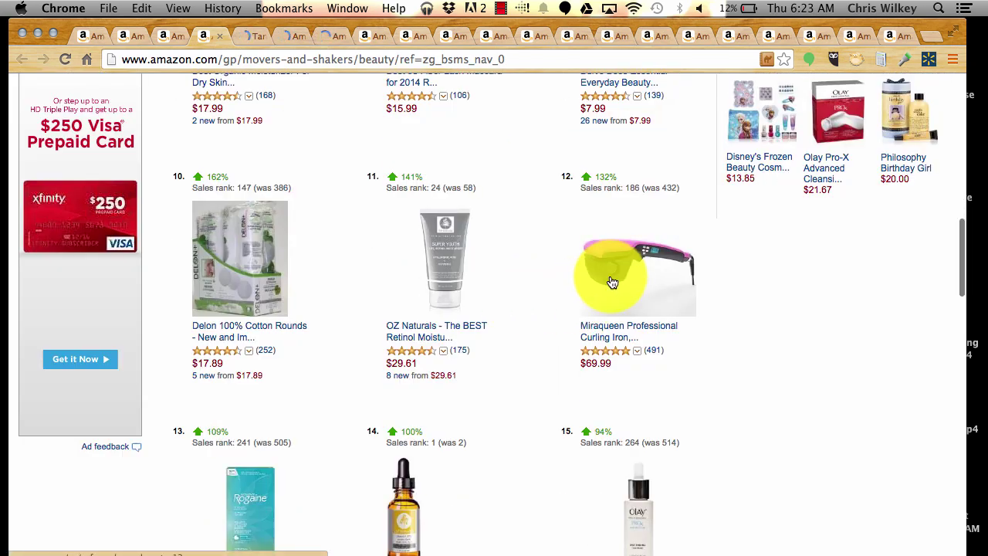
pyautogui.keyDown('super'); pyautogui.click(612, 282); pyautogui.keyUp('super')
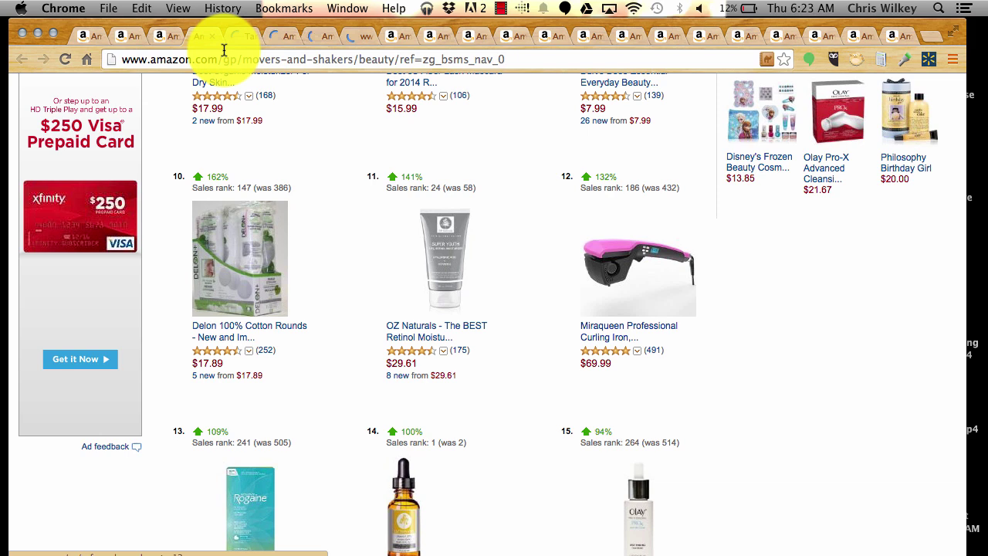
# Close the Beauty list and review the Tanda Zap Acne Clearing Device's price, other sellers and price history chart.
pyautogui.click(210, 35)
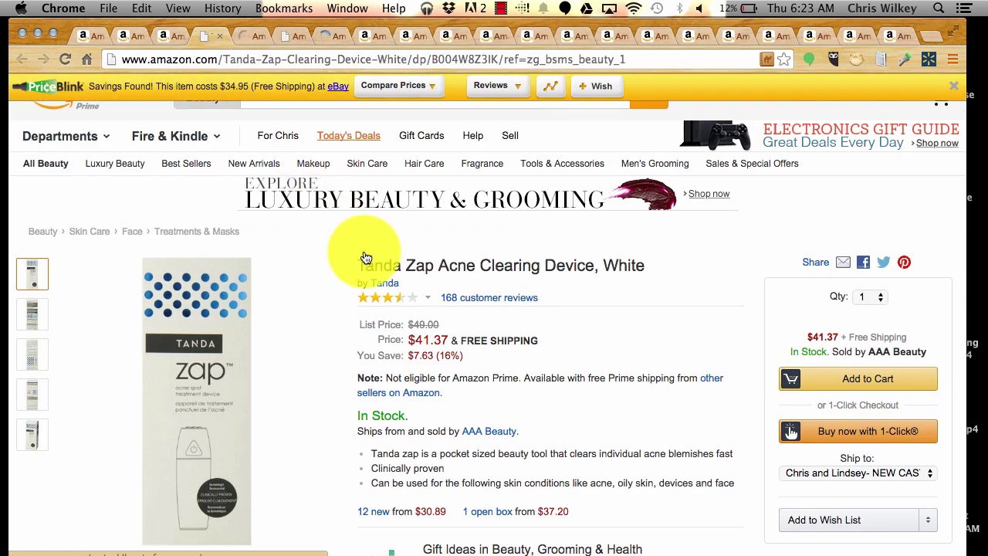
pyautogui.scroll(-6, 366, 257)
pyautogui.scroll(3, 364, 256)
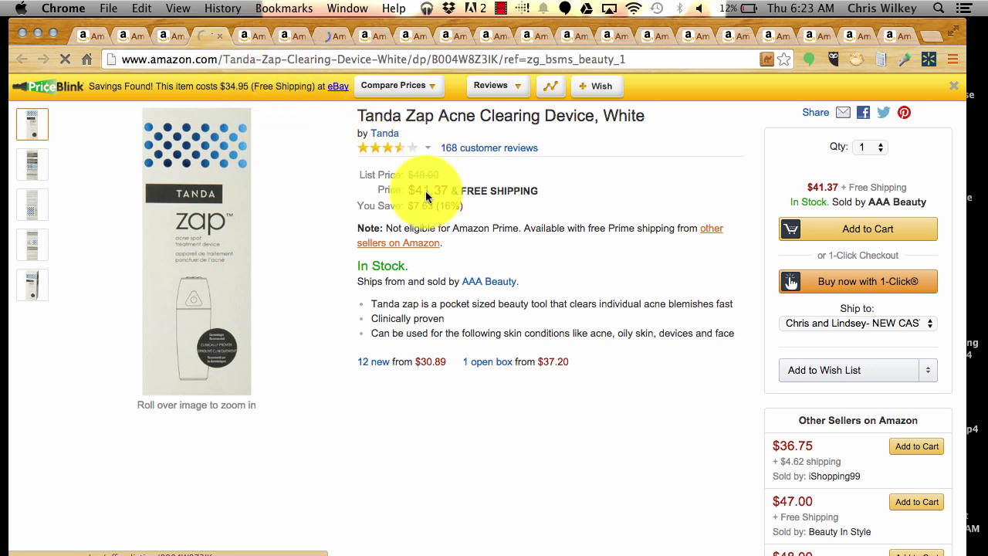
pyautogui.scroll(-3, 729, 443)
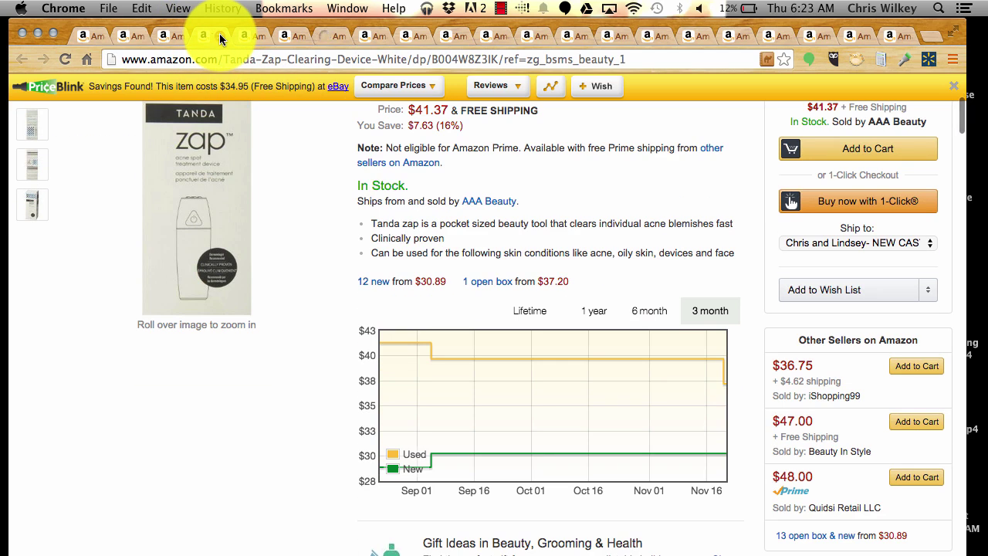
# Close the Tanda Zap page and review the Head & Shoulders shampoo's price, size options, other sellers and price history chart.
pyautogui.click(220, 37)
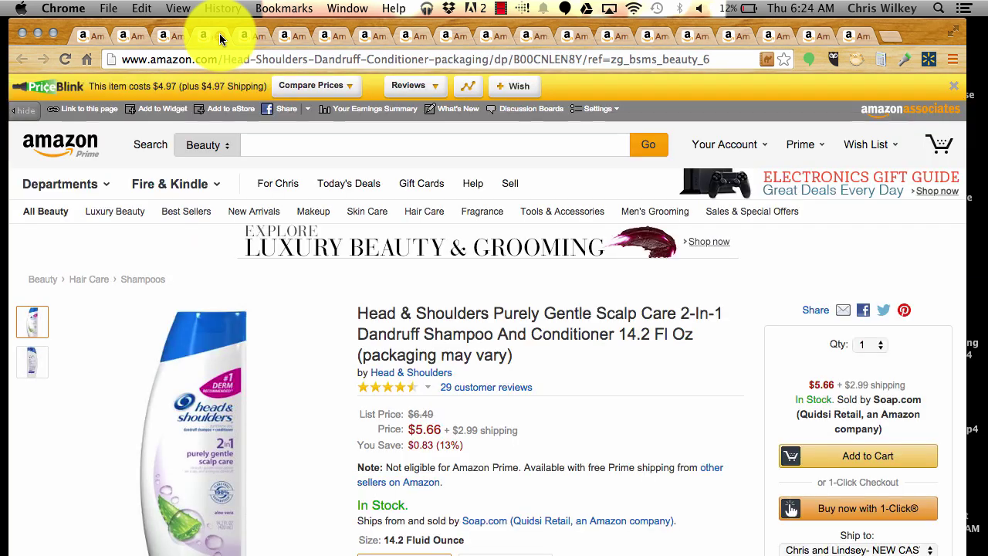
pyautogui.scroll(-3, 430, 304)
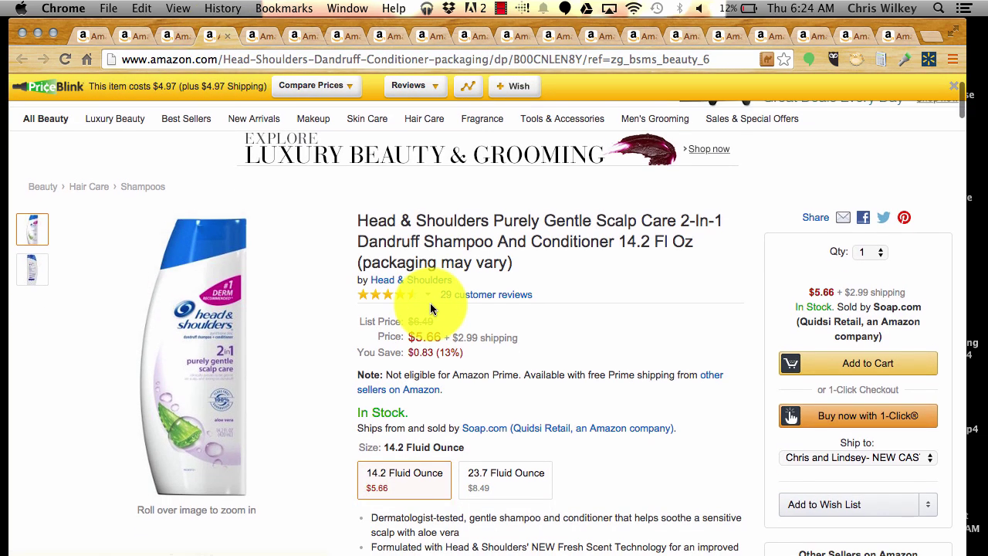
pyautogui.scroll(-1, 430, 309)
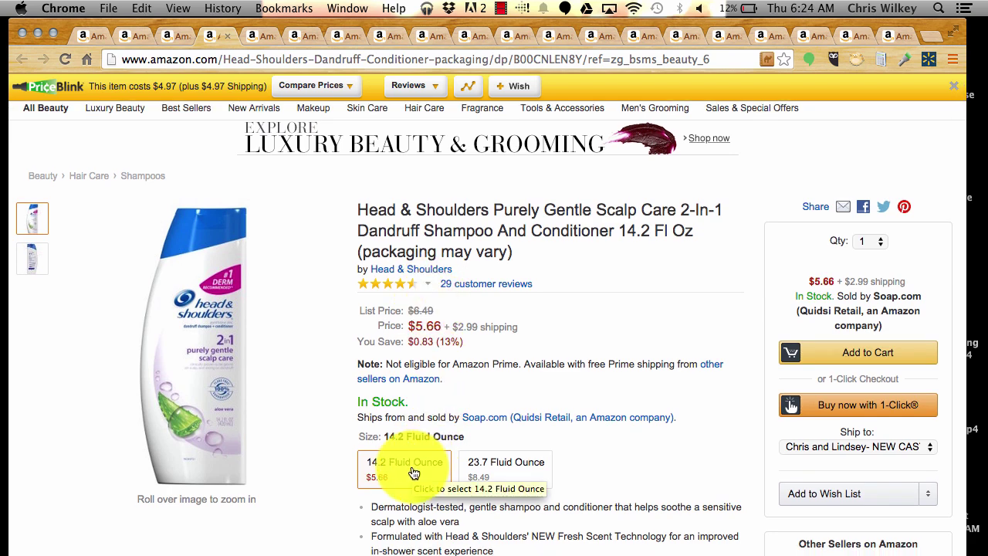
pyautogui.scroll(-2, 413, 471)
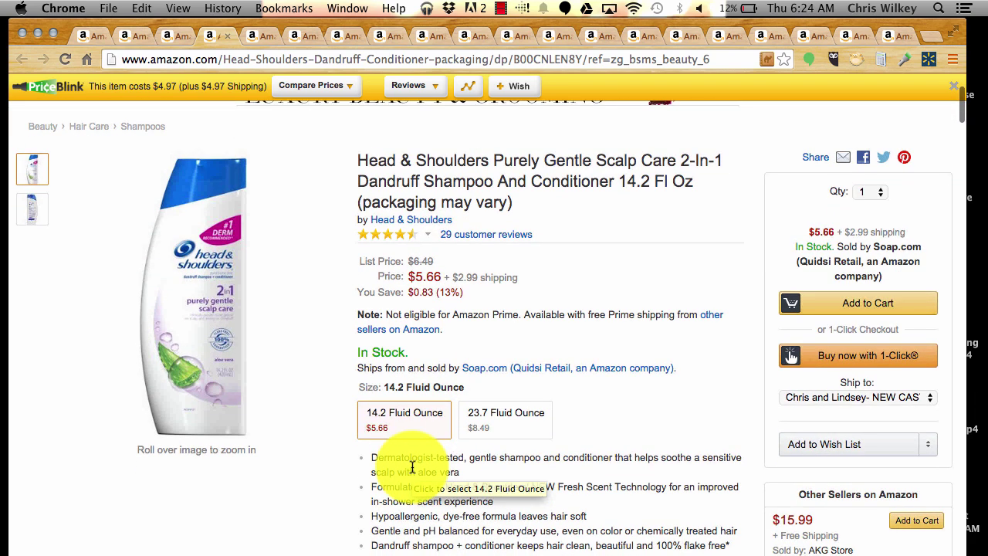
pyautogui.scroll(-3, 412, 466)
pyautogui.moveTo(868, 450)
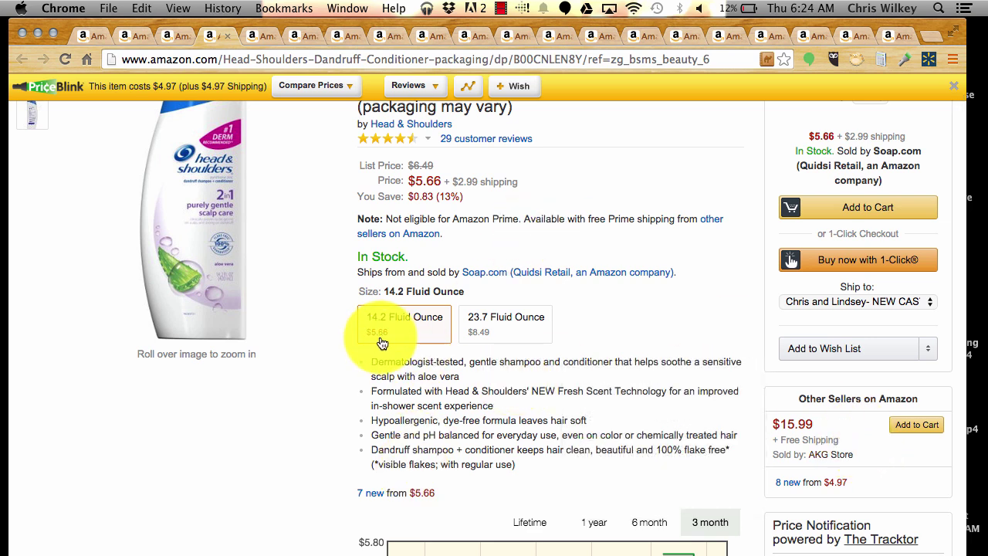
pyautogui.scroll(1, 496, 172)
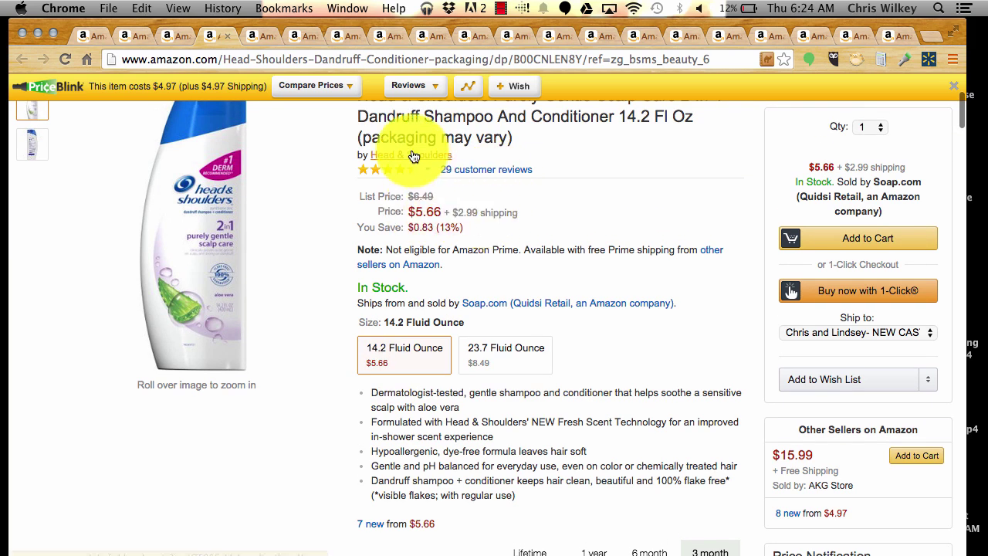
pyautogui.scroll(-5, 502, 289)
pyautogui.scroll(-3, 503, 287)
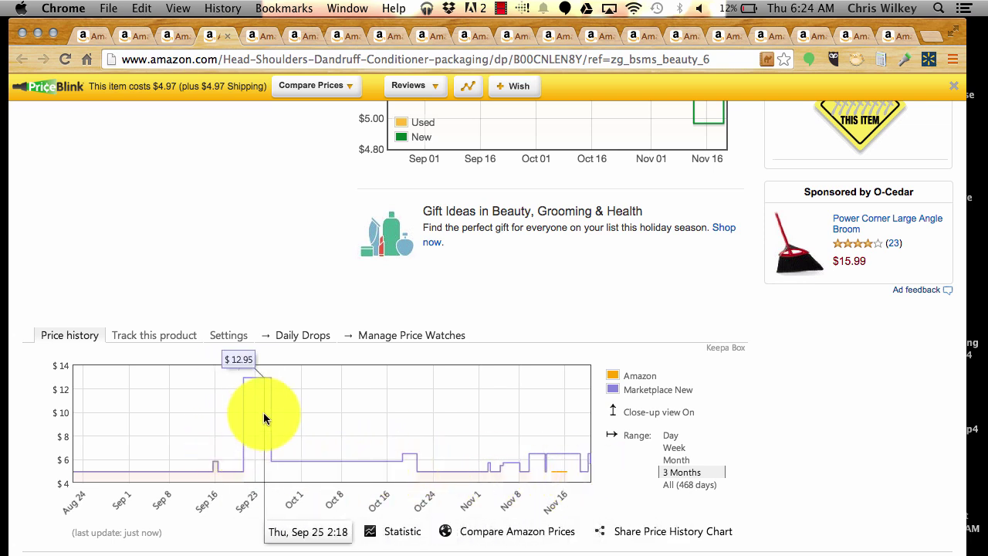
# Set the quantity of the 14.2 fluid ounce Head & Shoulders shampoo to 30 and add it to the cart.
pyautogui.scroll(10, 274, 413)
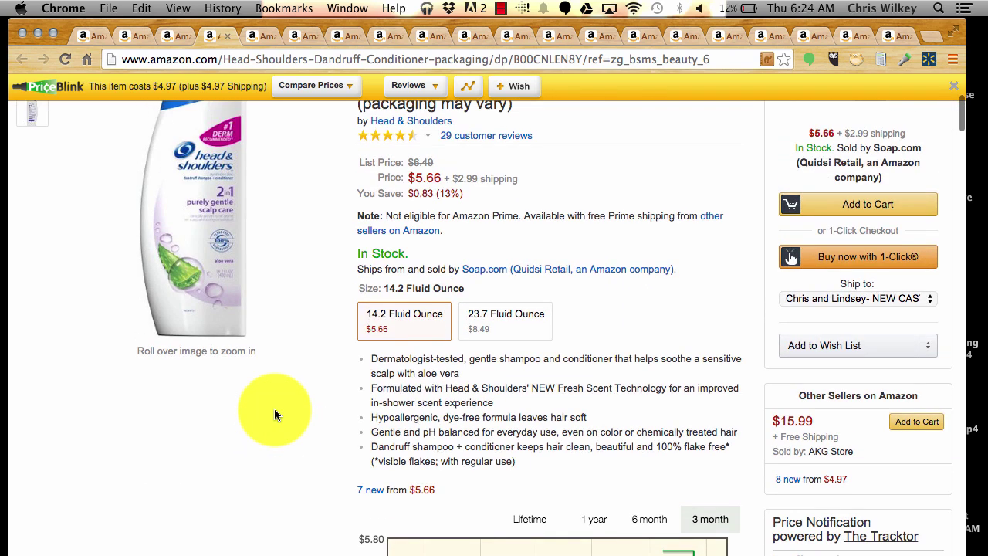
pyautogui.scroll(2, 274, 408)
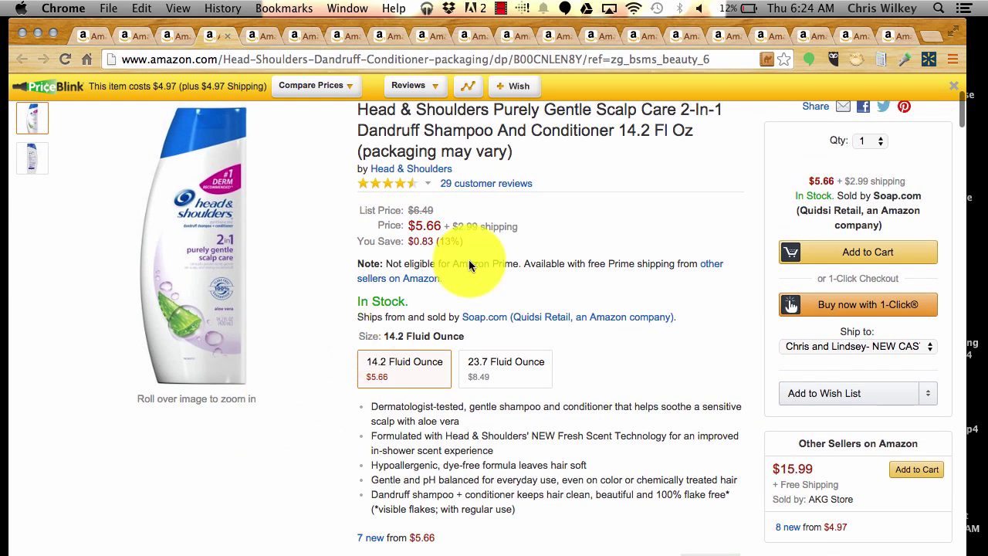
pyautogui.scroll(2, 471, 262)
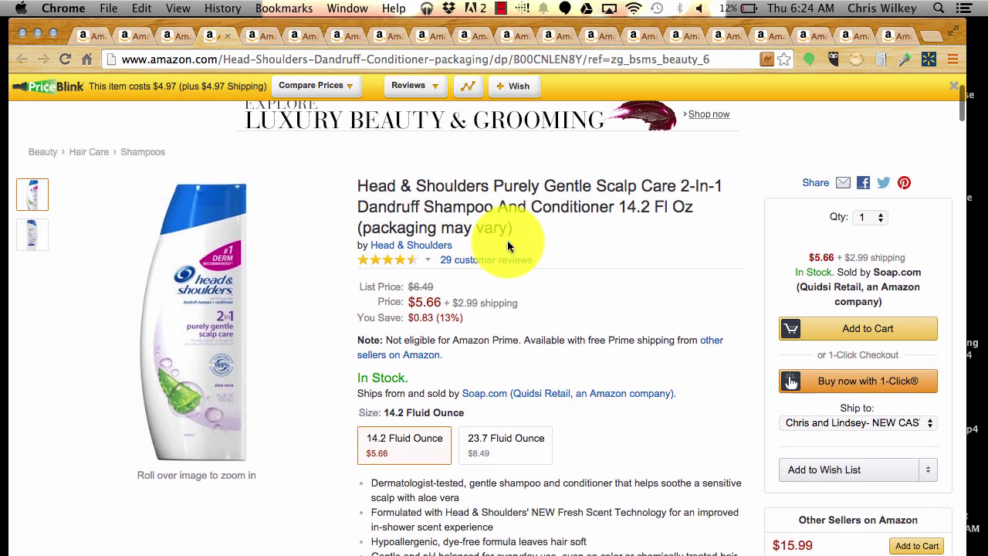
pyautogui.click(876, 225)
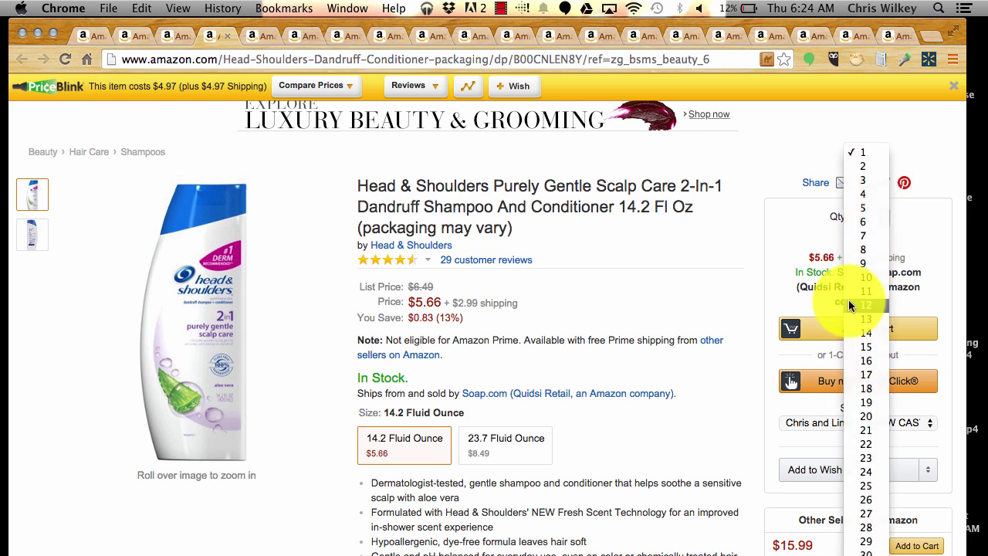
pyautogui.click(864, 549)
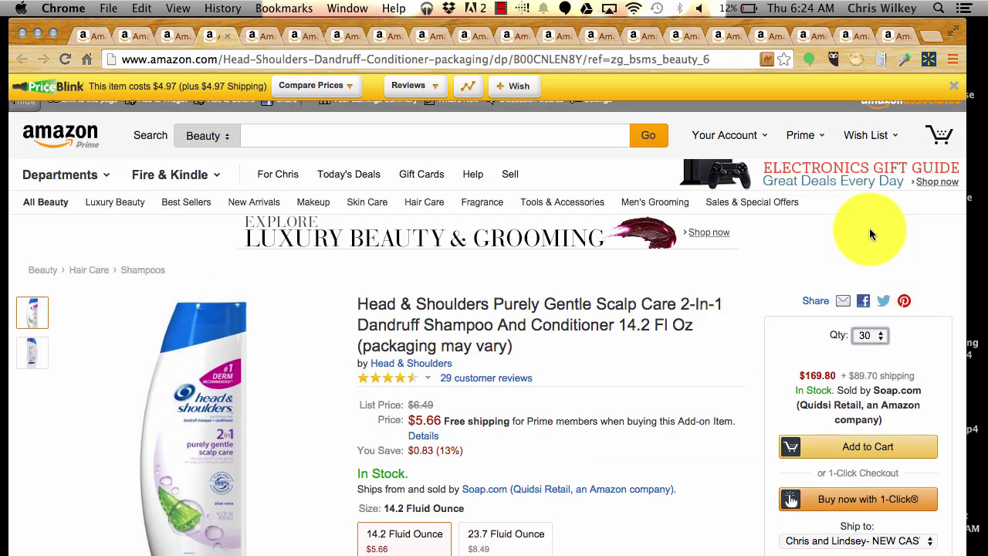
pyautogui.click(871, 447)
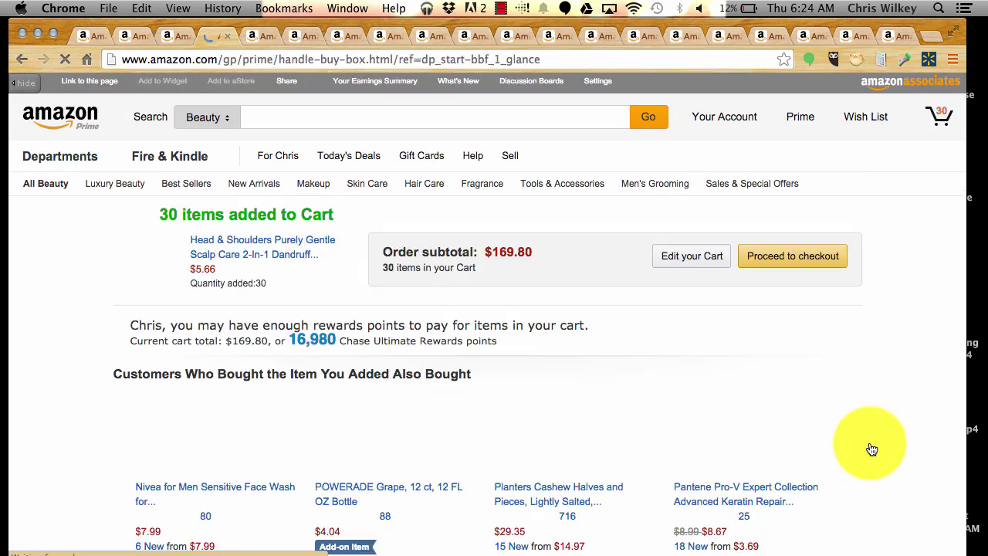
# Open the shopping cart for editing and update the shampoo's quantity to 999 to test the seller's stock.
pyautogui.click(692, 256)
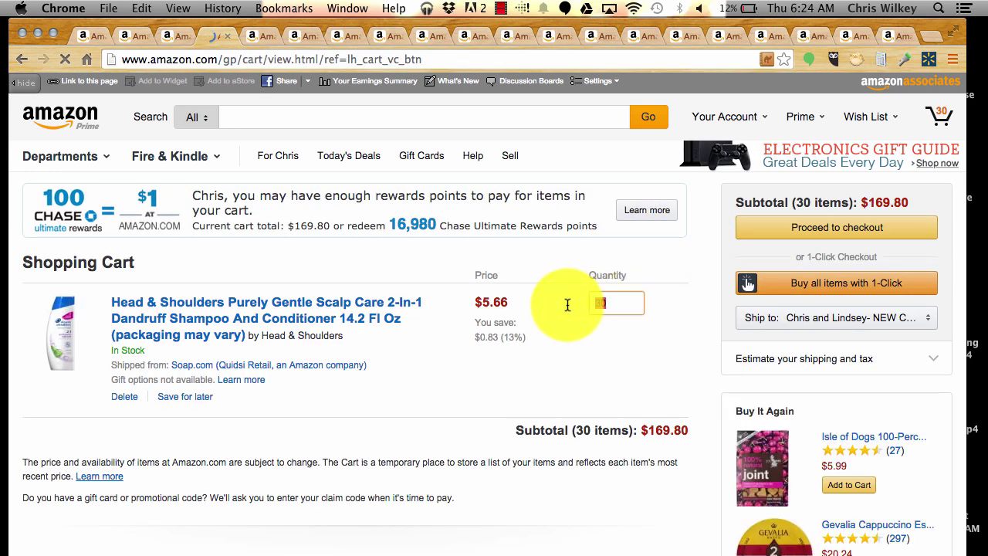
pyautogui.press('super+a')
pyautogui.write('999')
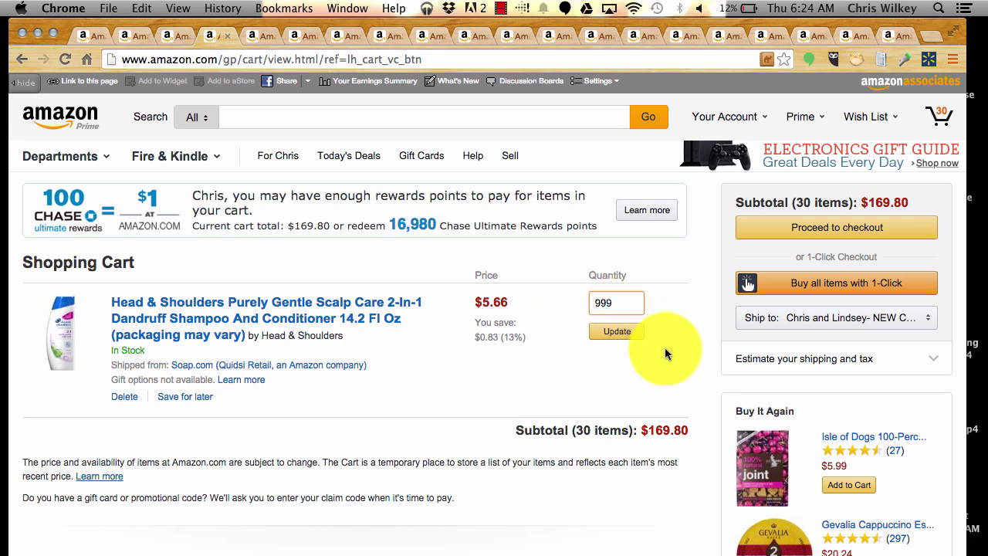
pyautogui.click(625, 330)
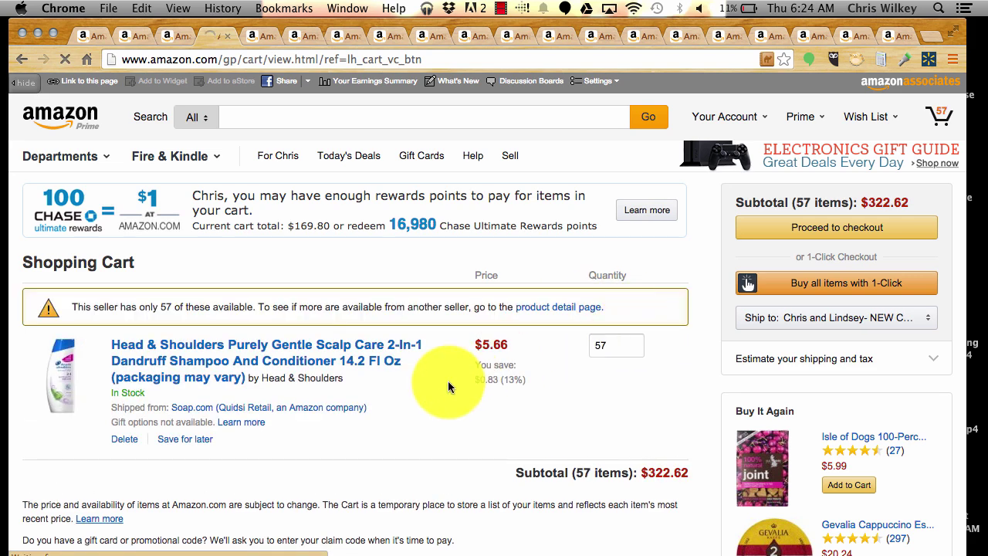
# Return to the shampoo's product page from the cart and check its Amazon Best Sellers Rank in the product details.
pyautogui.scroll(-1, 447, 381)
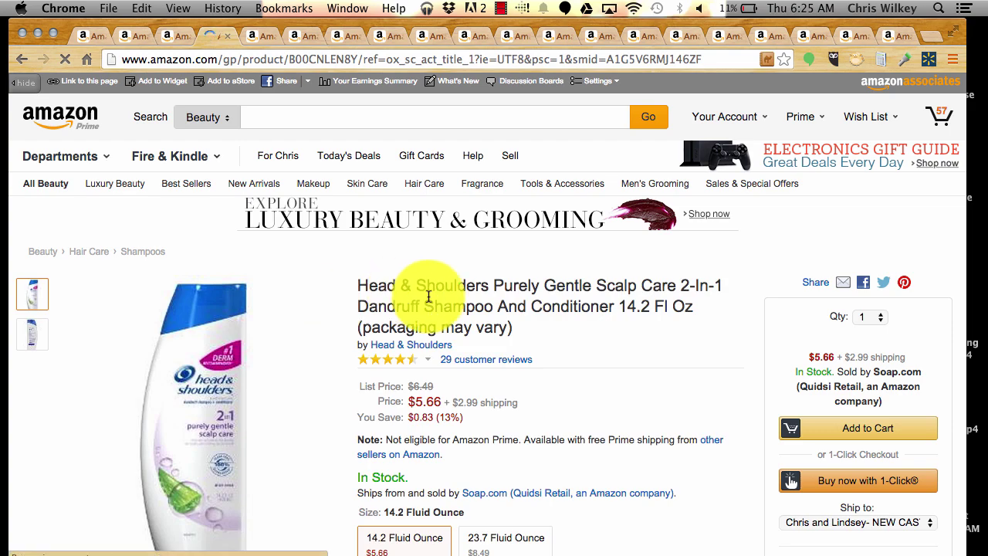
pyautogui.scroll(-3, 428, 295)
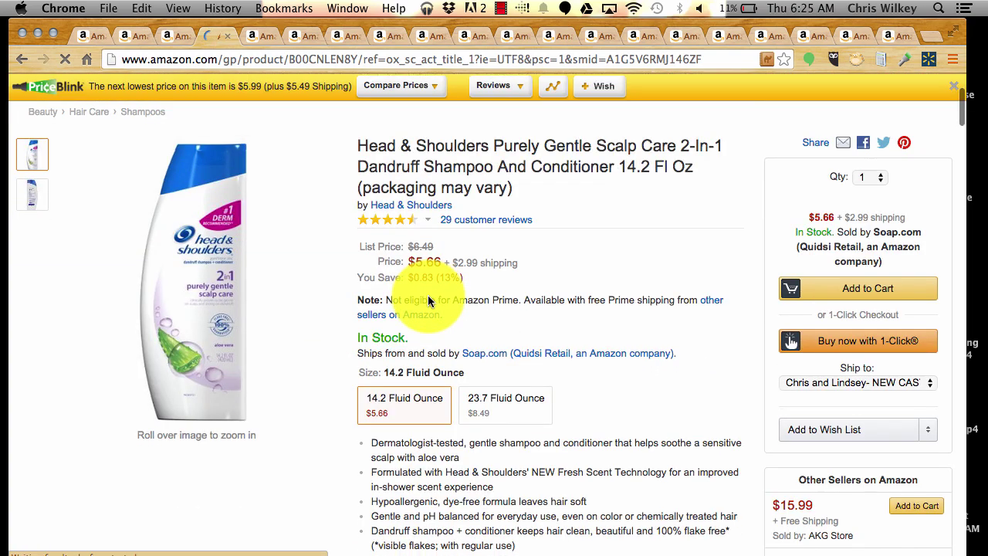
pyautogui.scroll(-15, 429, 301)
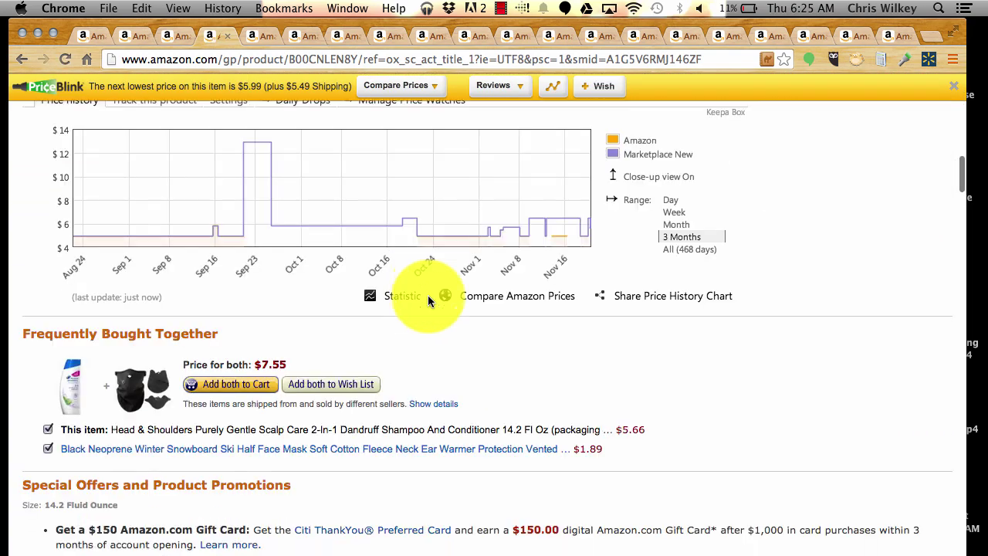
pyautogui.scroll(-20, 428, 300)
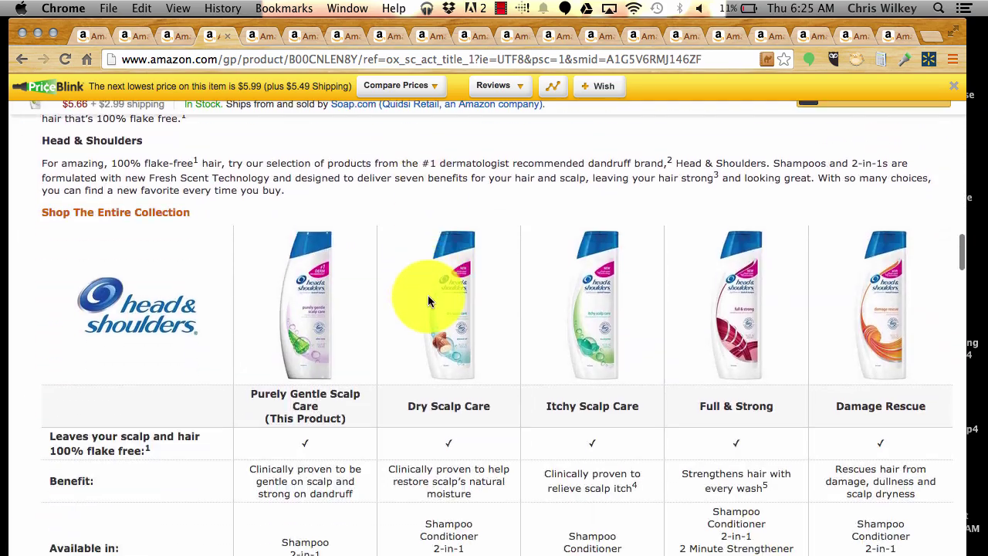
pyautogui.scroll(-10, 428, 301)
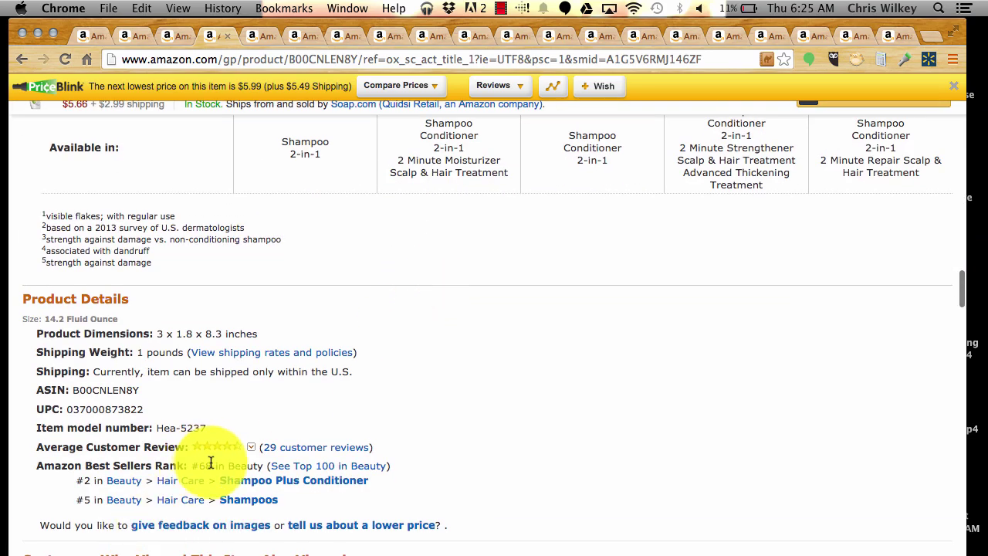
# Open the shampoo's list of new offers, compare the sellers' prices and shipping, and go back to the product page.
pyautogui.scroll(15, 211, 463)
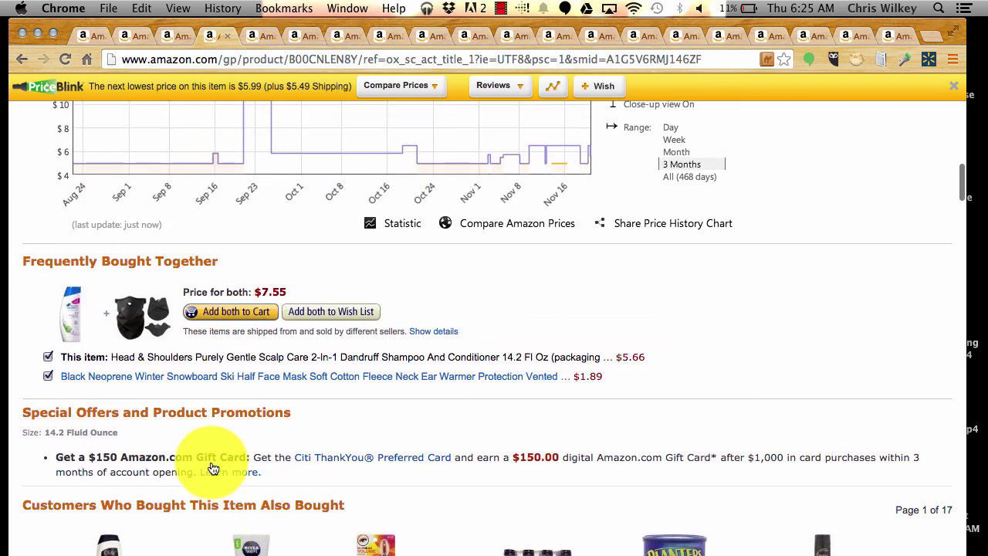
pyautogui.scroll(10, 211, 467)
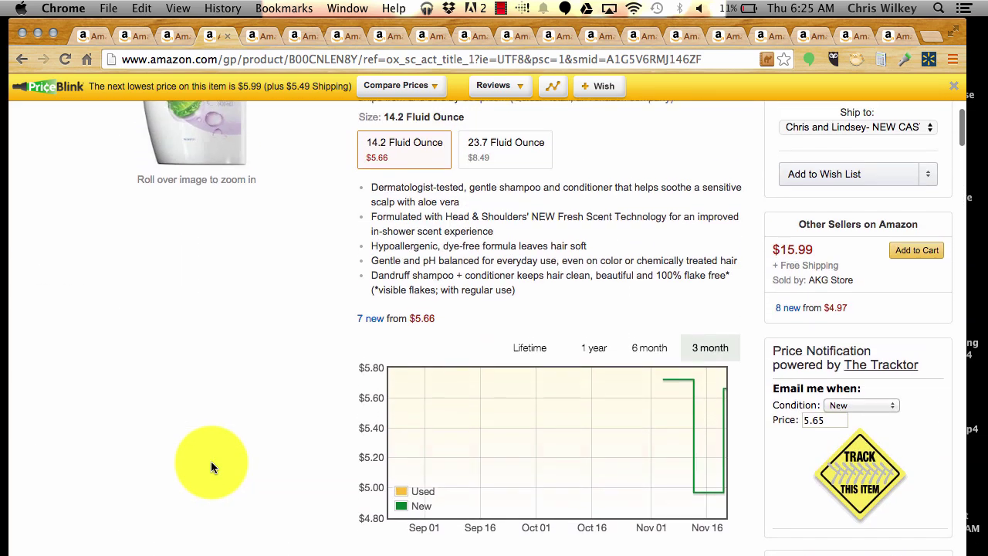
pyautogui.click(364, 546)
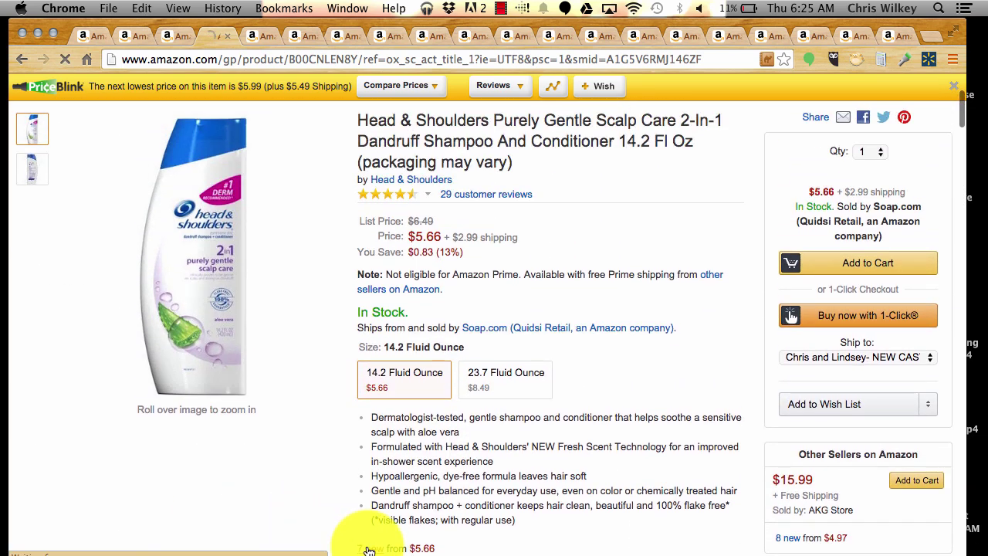
pyautogui.scroll(-8, 288, 313)
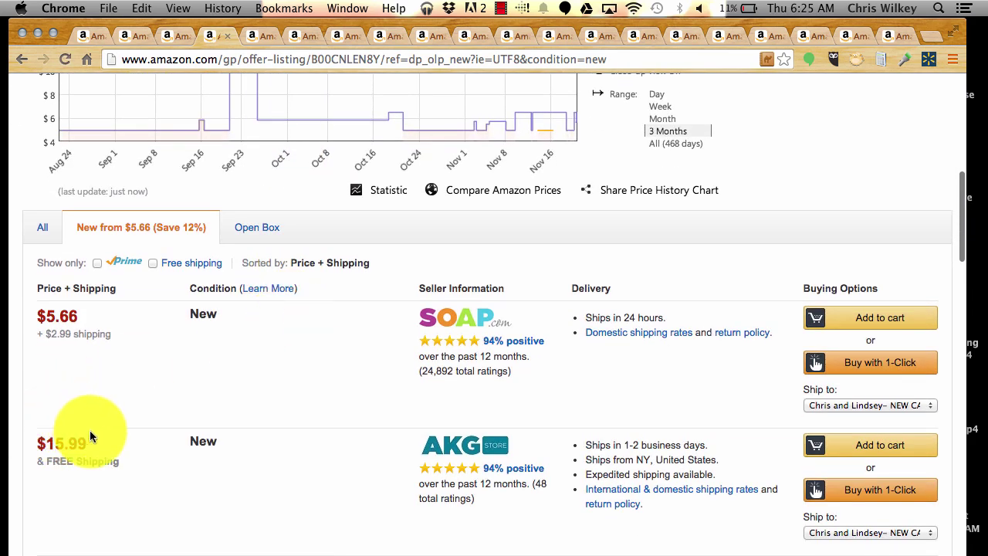
pyautogui.scroll(8, 88, 436)
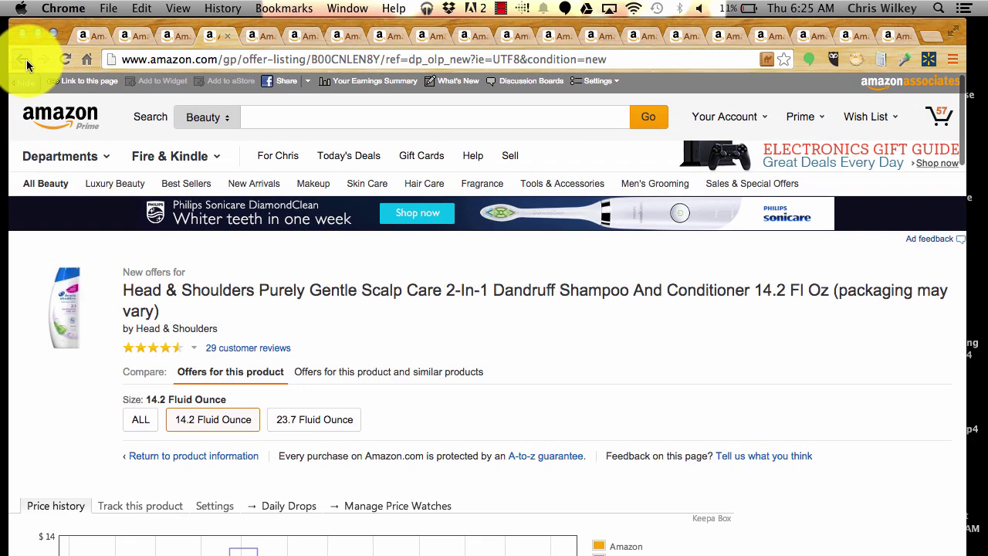
pyautogui.click(22, 59)
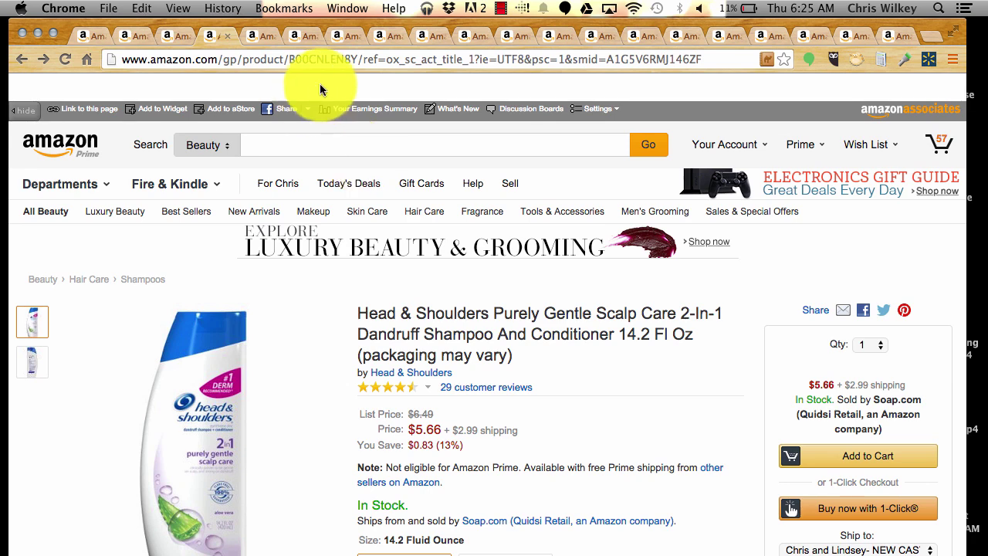
# Reload the shampoo's product page and open Walmart's matching listing from the PriceBlink price comparison.
pyautogui.click(336, 62)
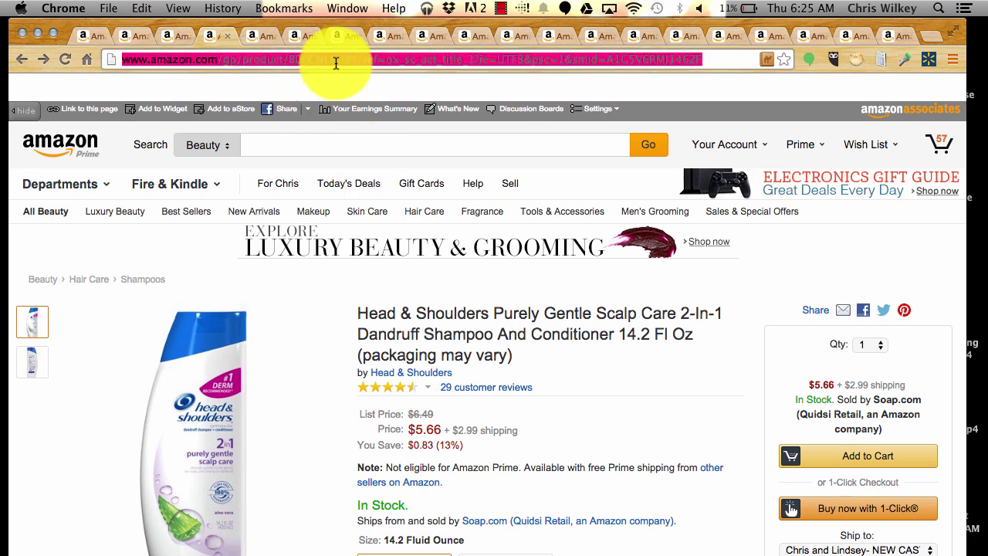
pyautogui.press('Return')
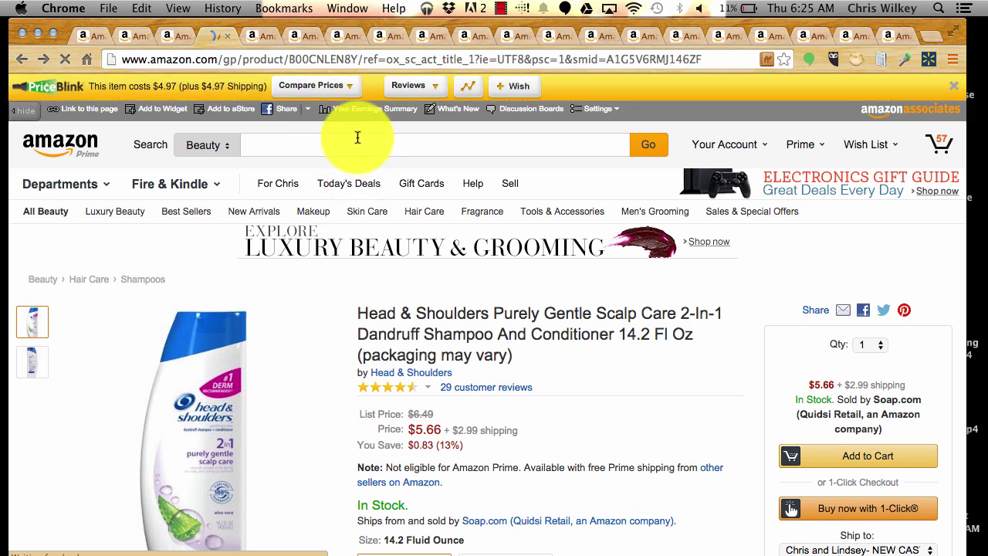
pyautogui.click(296, 90)
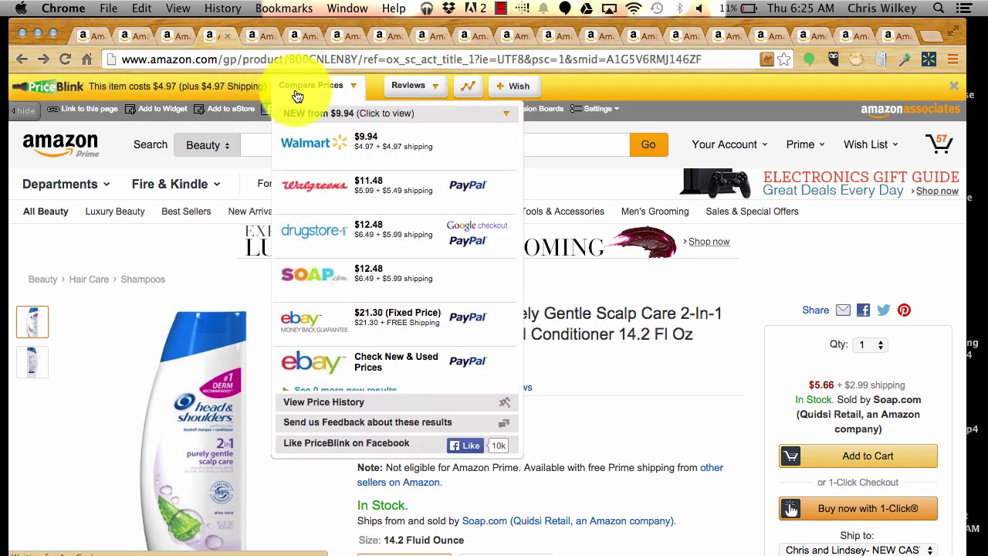
pyautogui.click(417, 144)
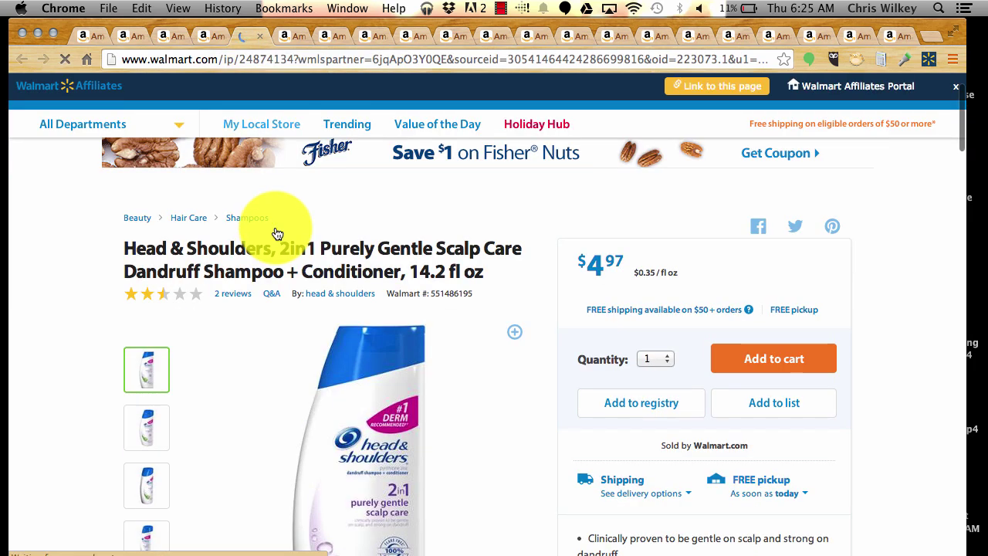
pyautogui.scroll(-3, 277, 233)
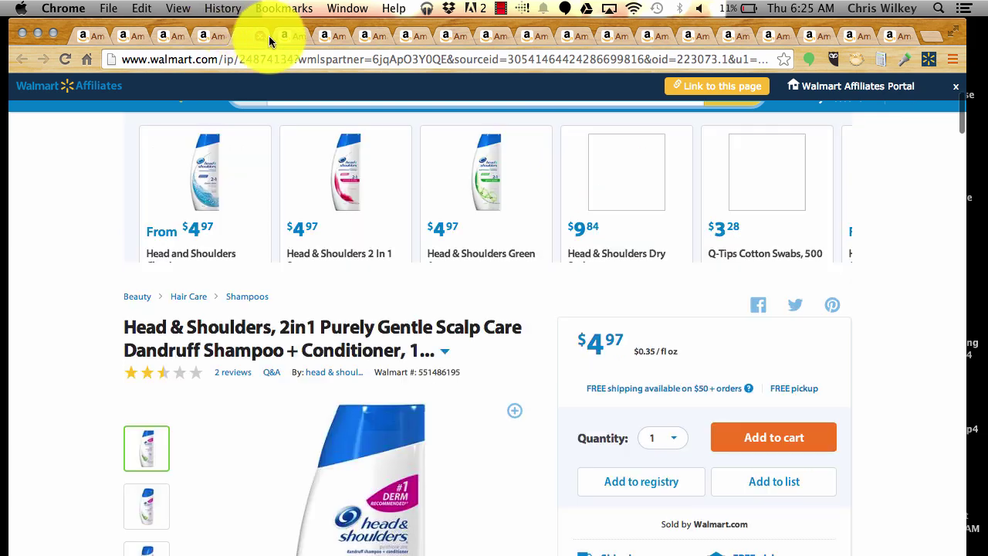
# Switch between the Amazon and Walmart shampoo pages to compare the product and its price.
pyautogui.click(204, 32)
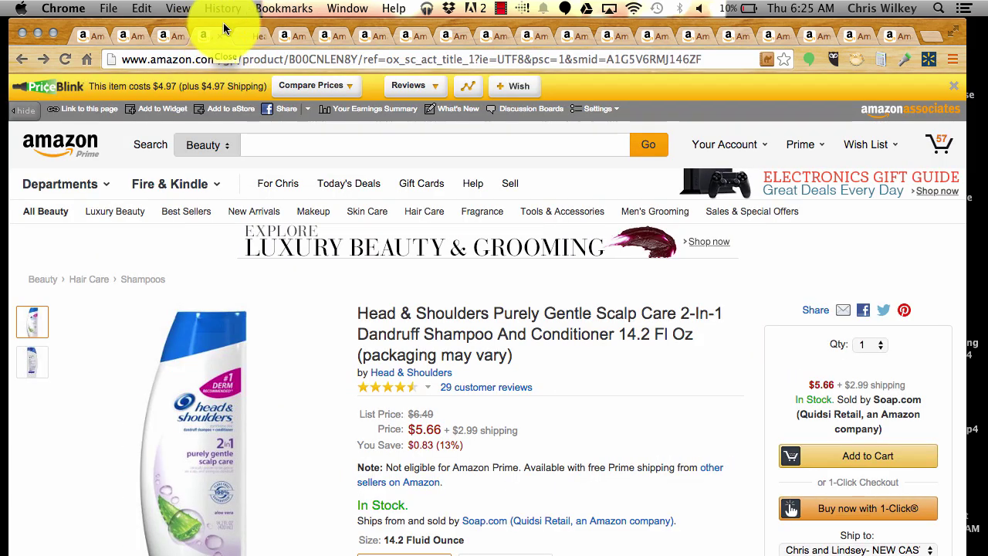
pyautogui.click(253, 34)
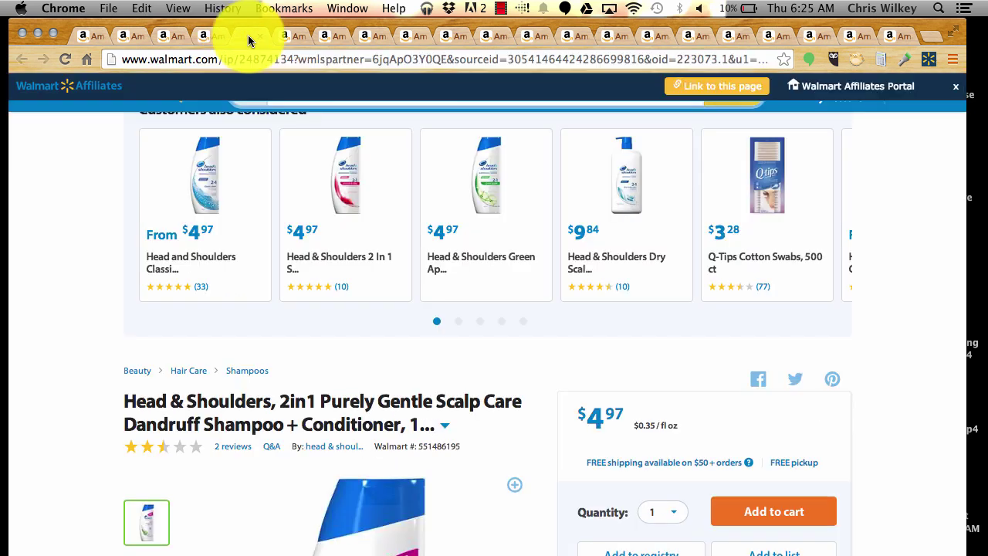
pyautogui.scroll(-1, 372, 311)
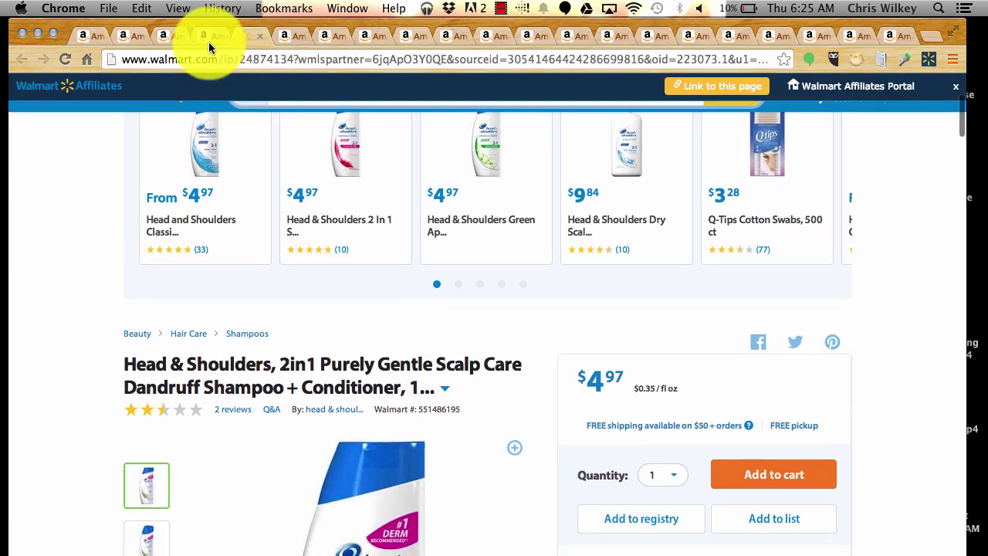
# Return to the shampoo's Amazon product page and review its price, sizes, seller and other sellers' offers.
pyautogui.click(199, 35)
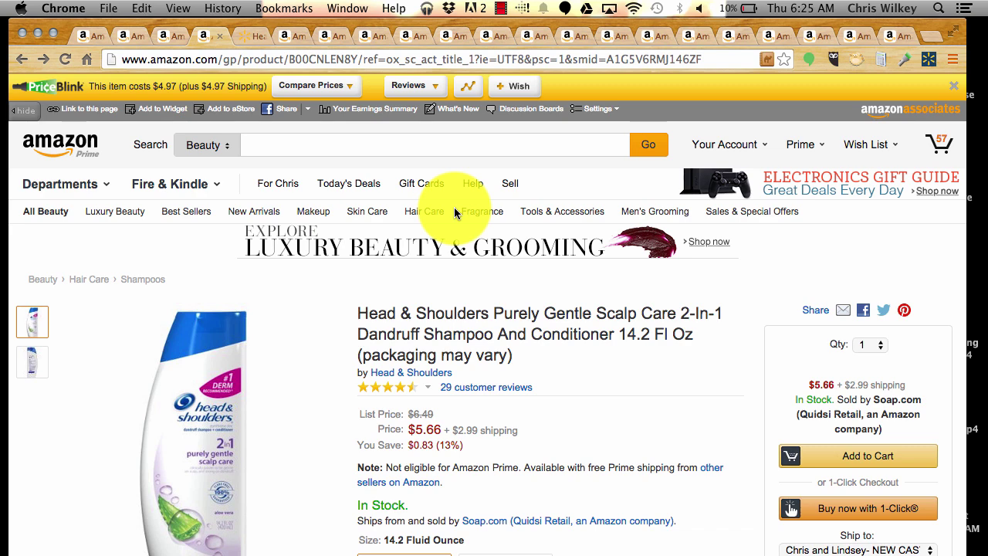
pyautogui.scroll(-1, 478, 231)
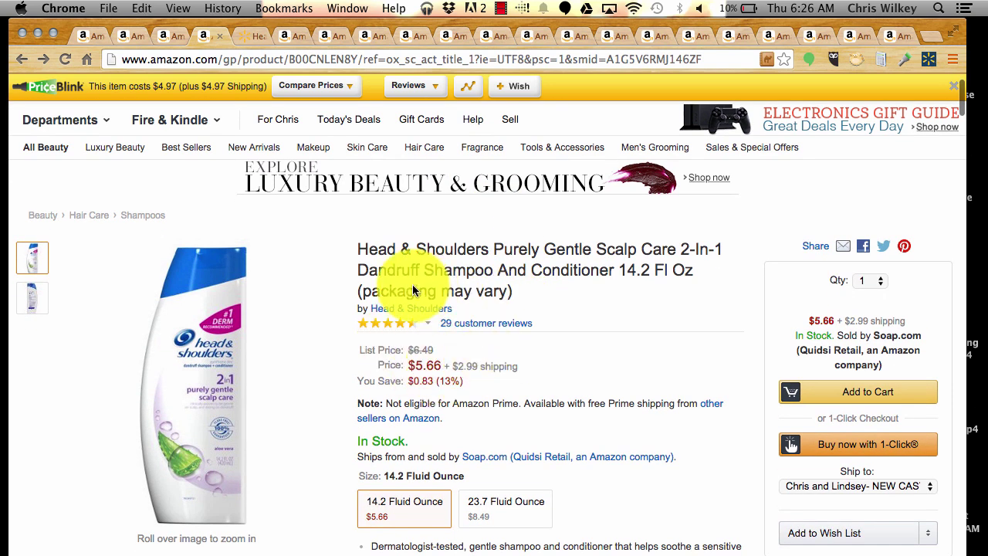
pyautogui.scroll(-1, 418, 389)
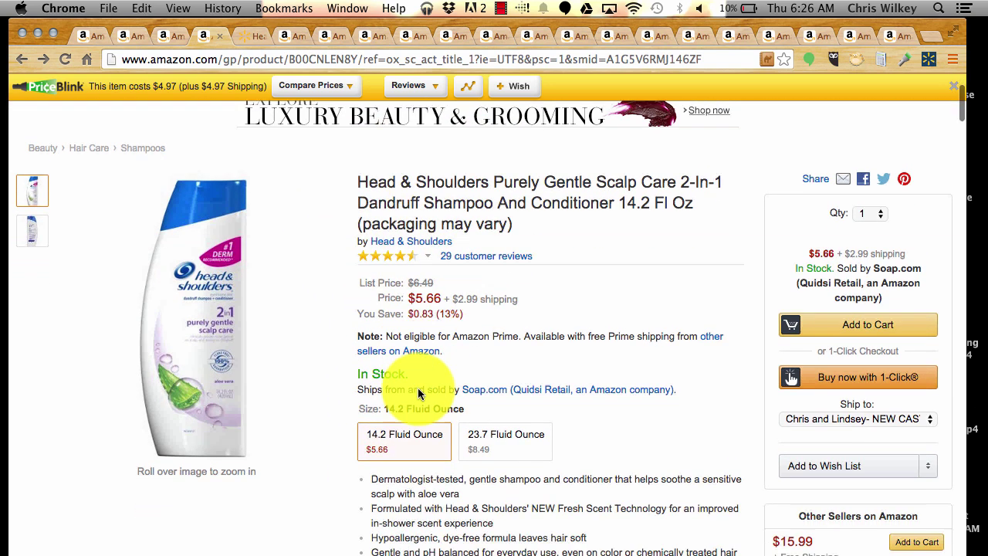
pyautogui.scroll(-2, 418, 390)
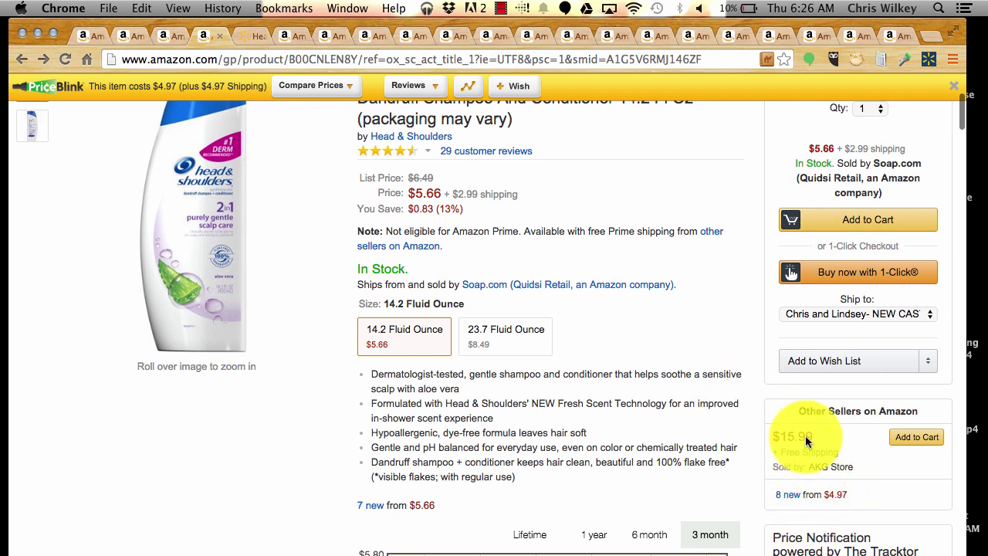
# Open the Fulfillment by Amazon Revenue Calculator for the shampoo and review its fees.
pyautogui.click(876, 61)
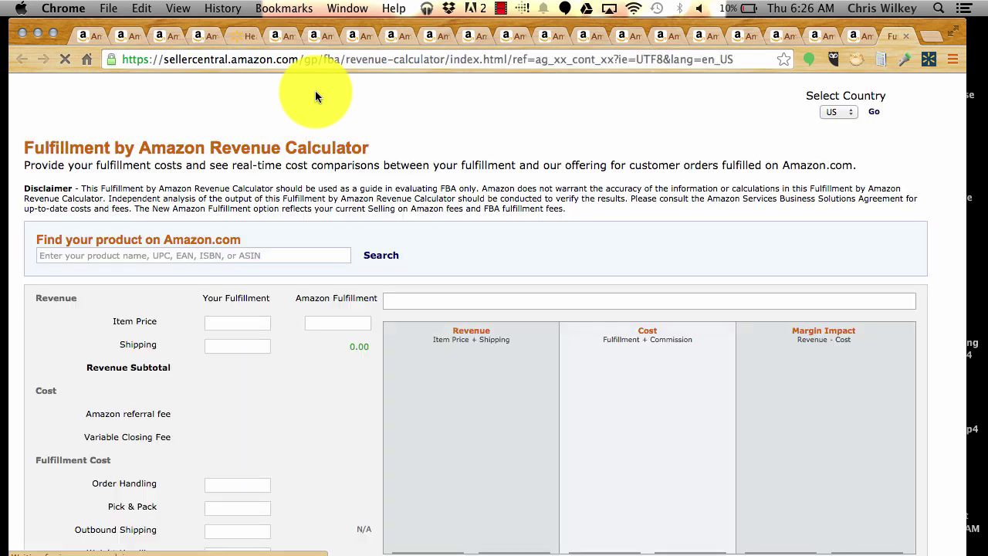
pyautogui.scroll(-5, 346, 352)
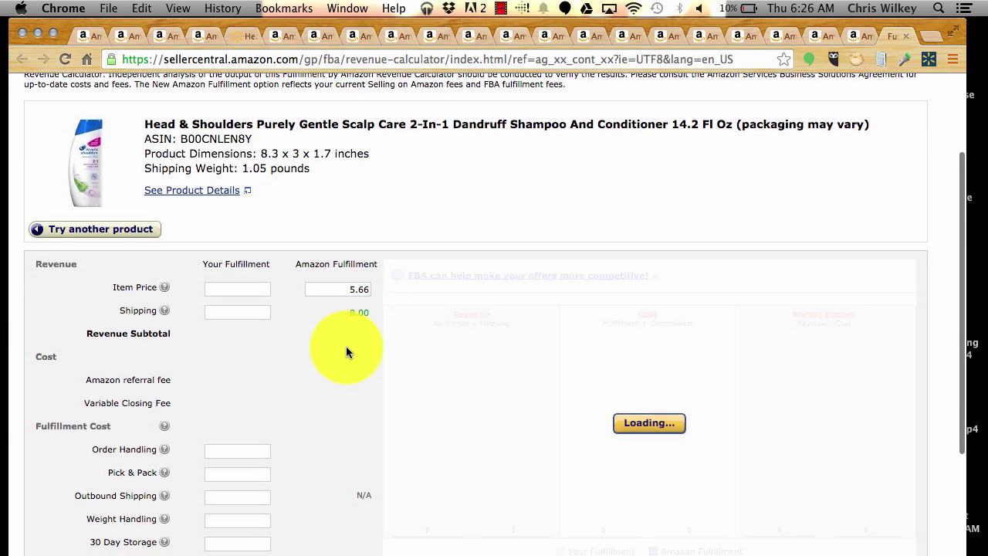
pyautogui.scroll(1, 358, 485)
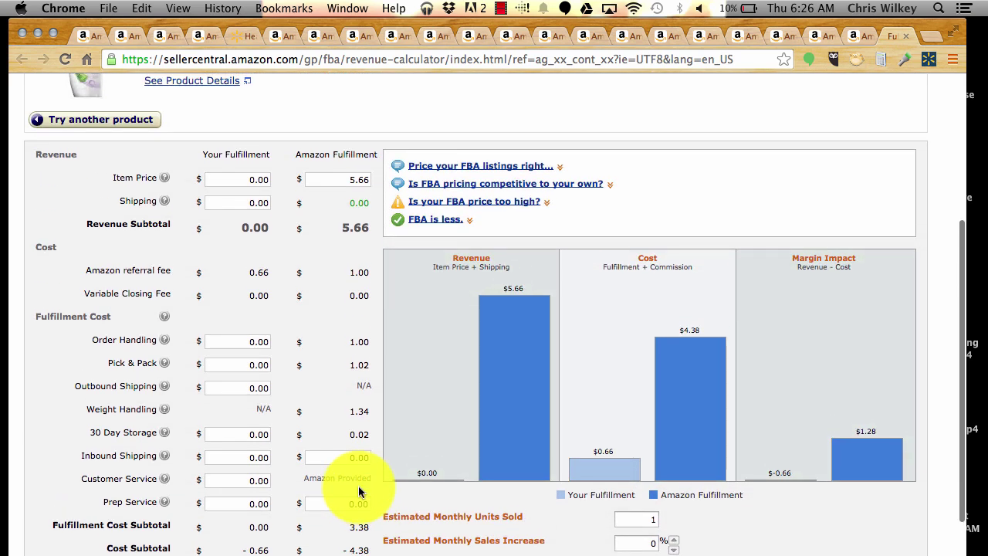
# Set the shampoo's Amazon Fulfillment item price to 15.99, calculate the fees and check the margin impact.
pyautogui.click(352, 180)
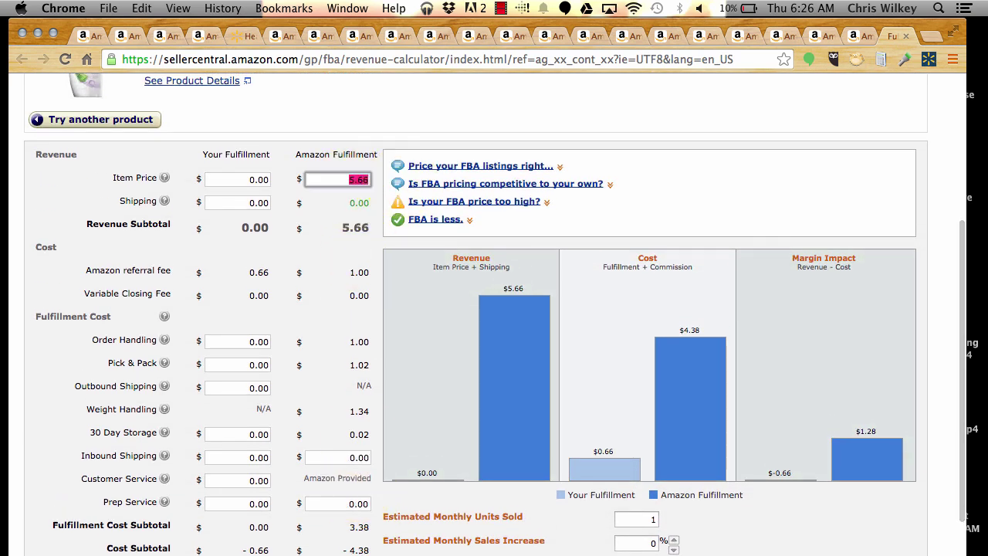
pyautogui.write('15')
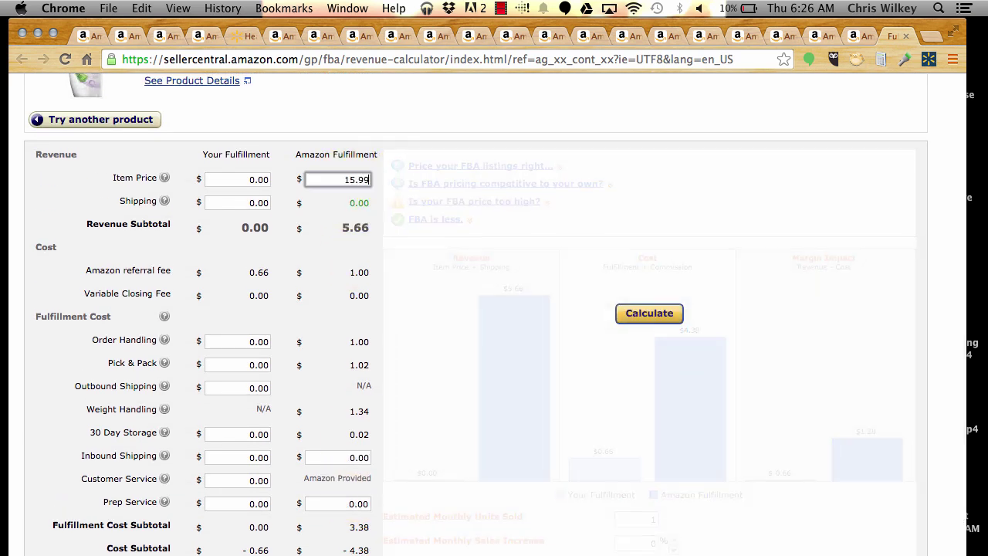
pyautogui.click(654, 315)
pyautogui.scroll(-1, 489, 301)
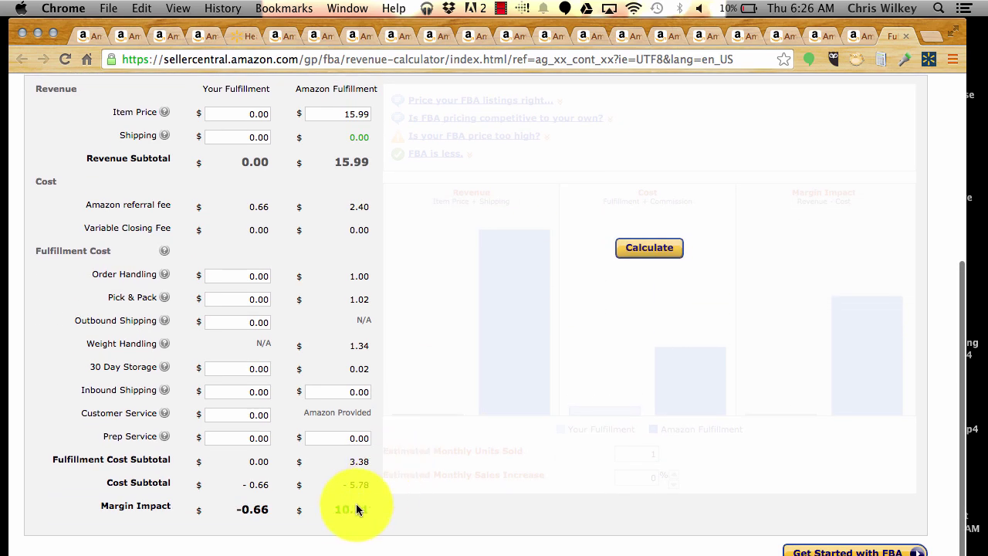
pyautogui.moveTo(335, 512); pyautogui.dragTo(376, 513)
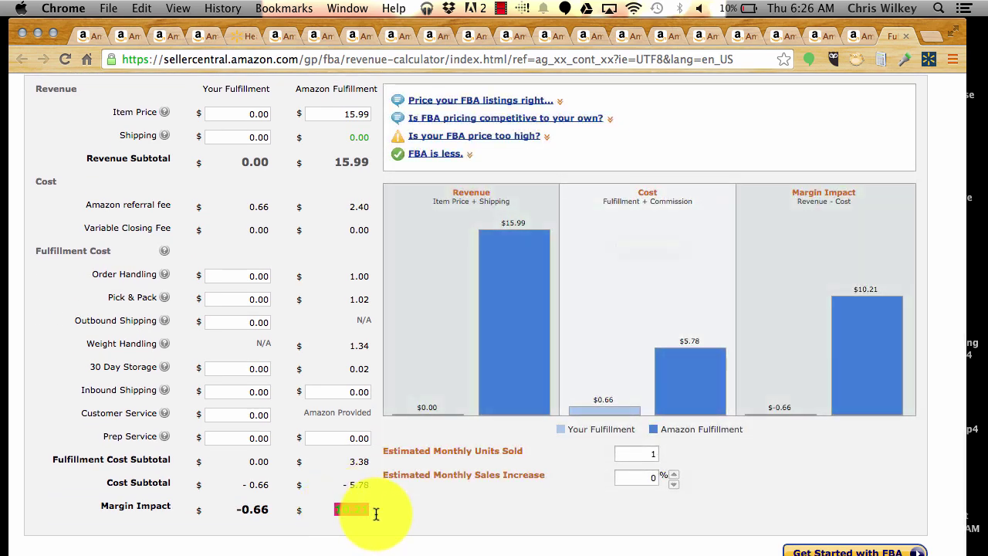
pyautogui.click(502, 227)
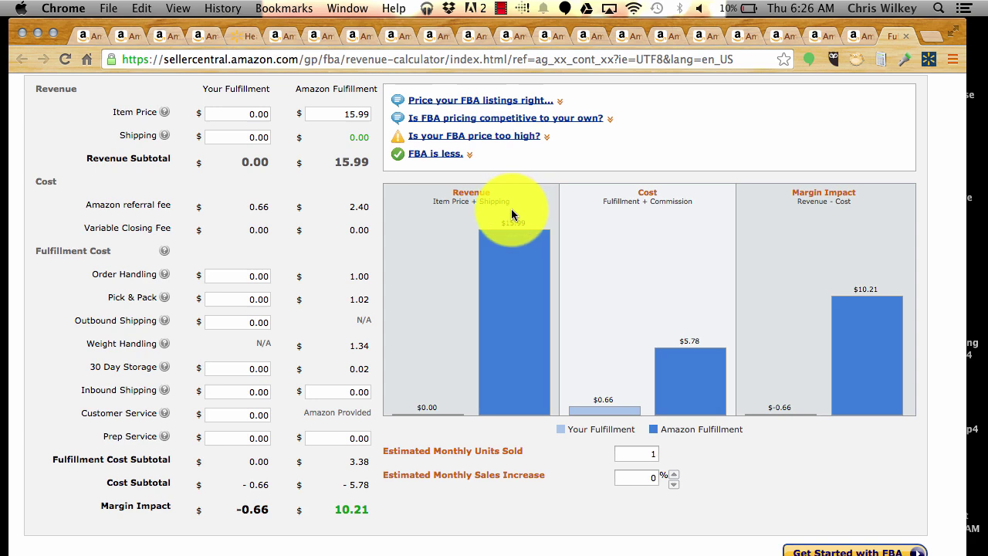
# Check the shampoo's price on the Walmart page and go back to its Amazon product page.
pyautogui.scroll(5, 510, 208)
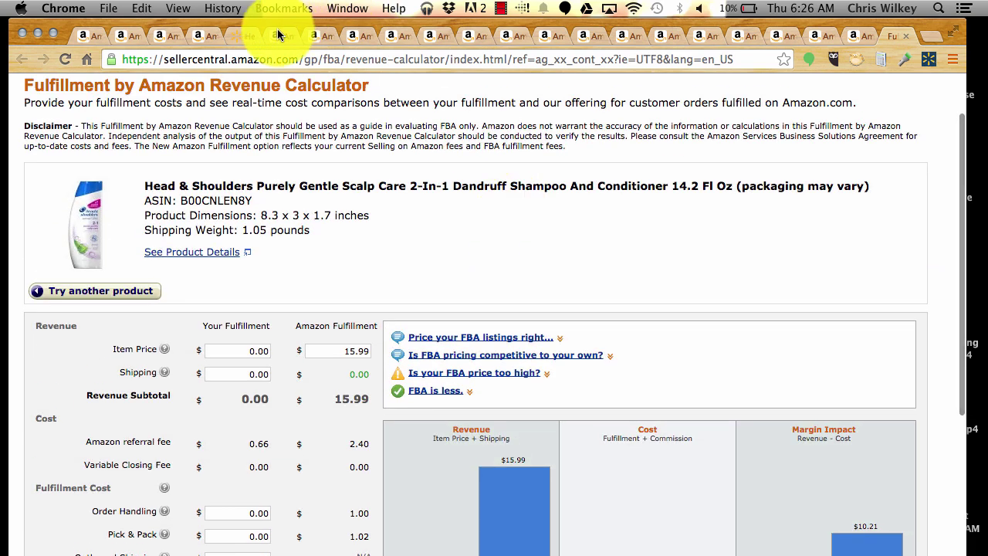
pyautogui.click(278, 35)
pyautogui.click(238, 35)
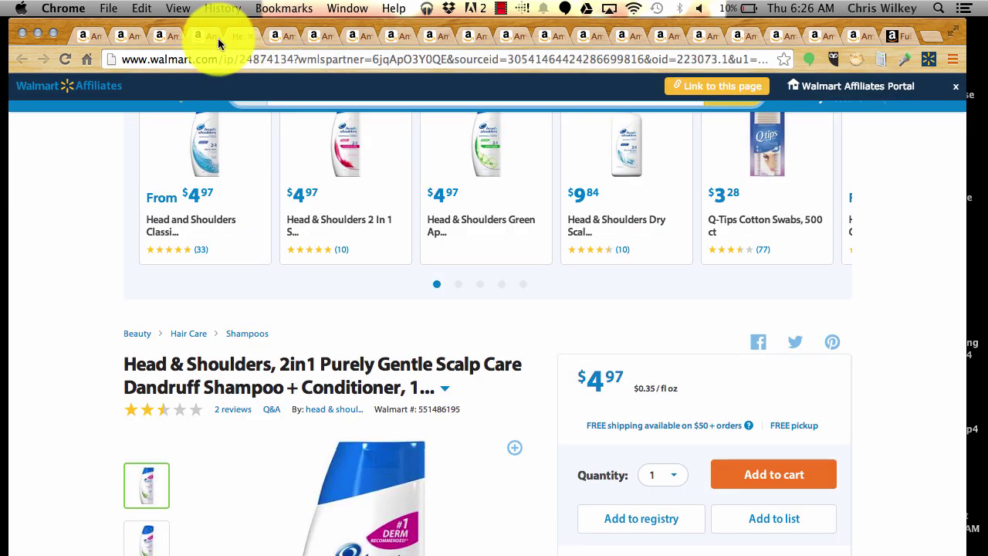
pyautogui.click(197, 38)
# Open the neoprene face mask bought together with the shampoo, plus the also-bought Olay body wash and POWERADE Grape, in new tabs.
pyautogui.scroll(-6, 294, 166)
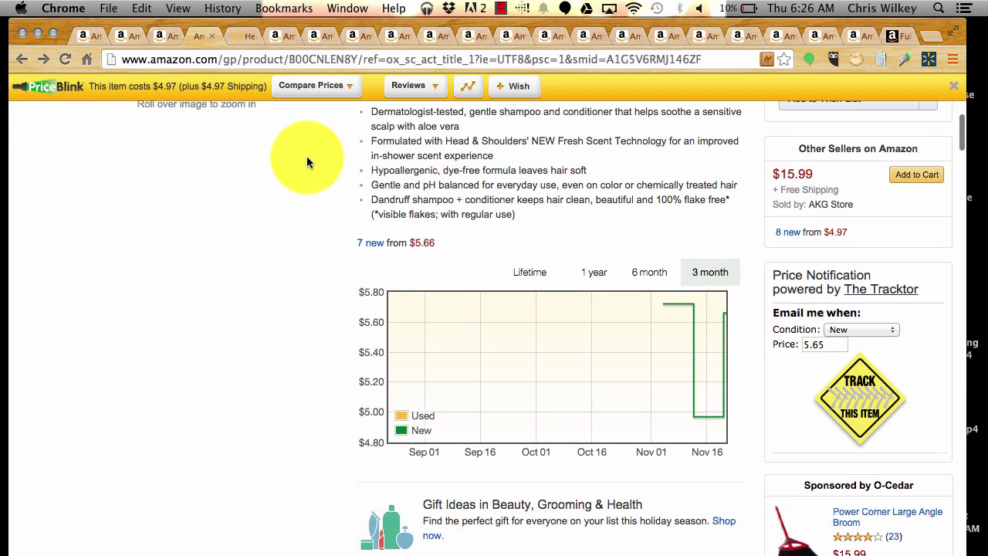
pyautogui.scroll(-8, 306, 161)
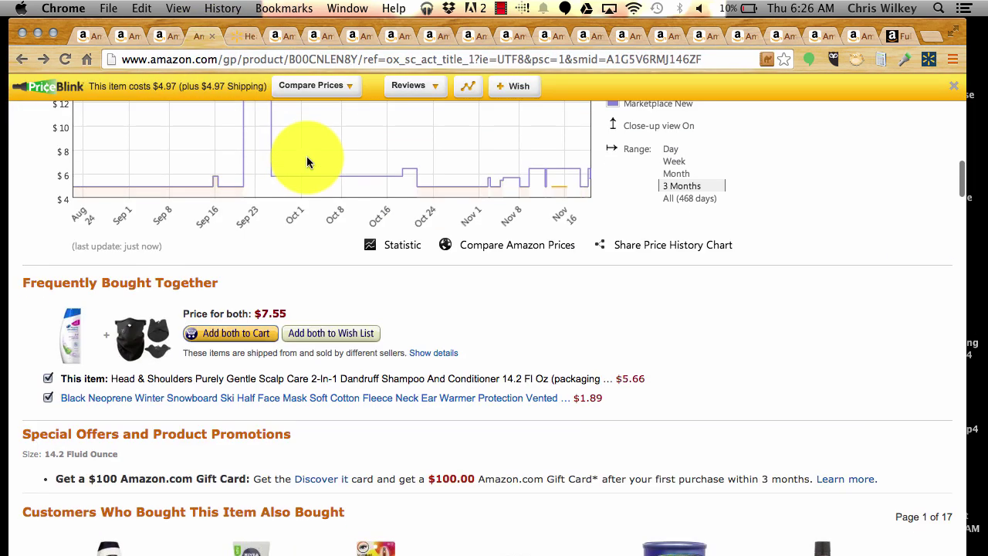
pyautogui.scroll(-2, 304, 169)
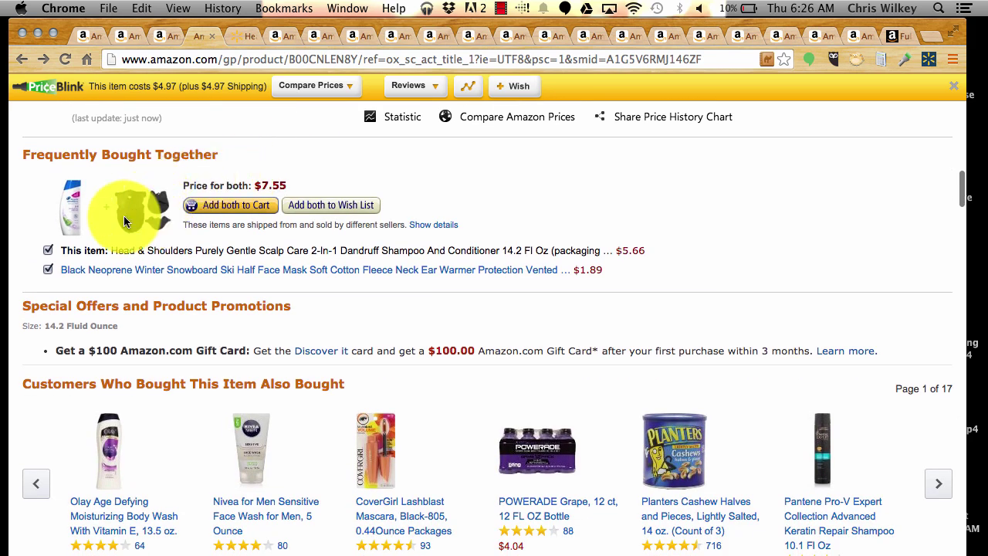
pyautogui.scroll(1, 91, 214)
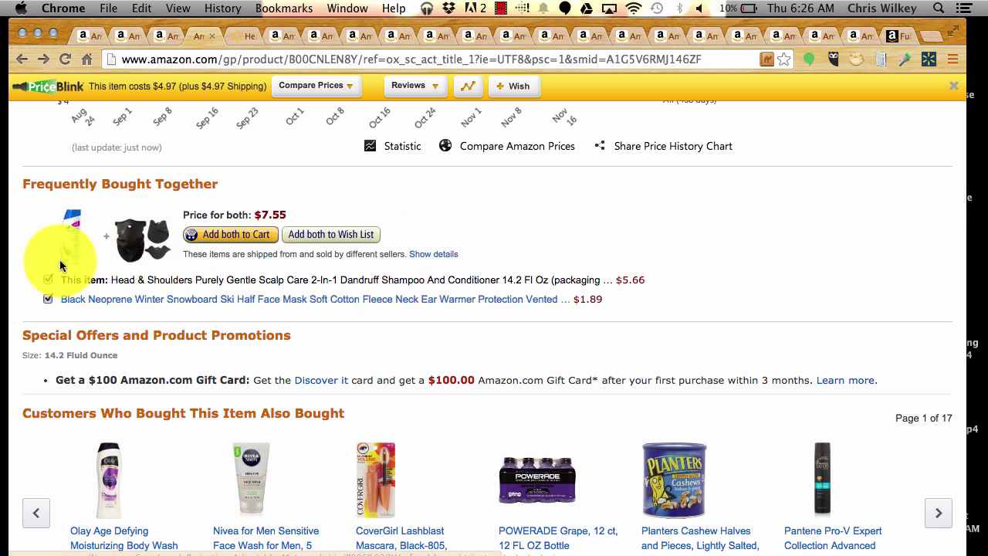
pyautogui.keyDown('super'); pyautogui.click(193, 300); pyautogui.keyUp('super')
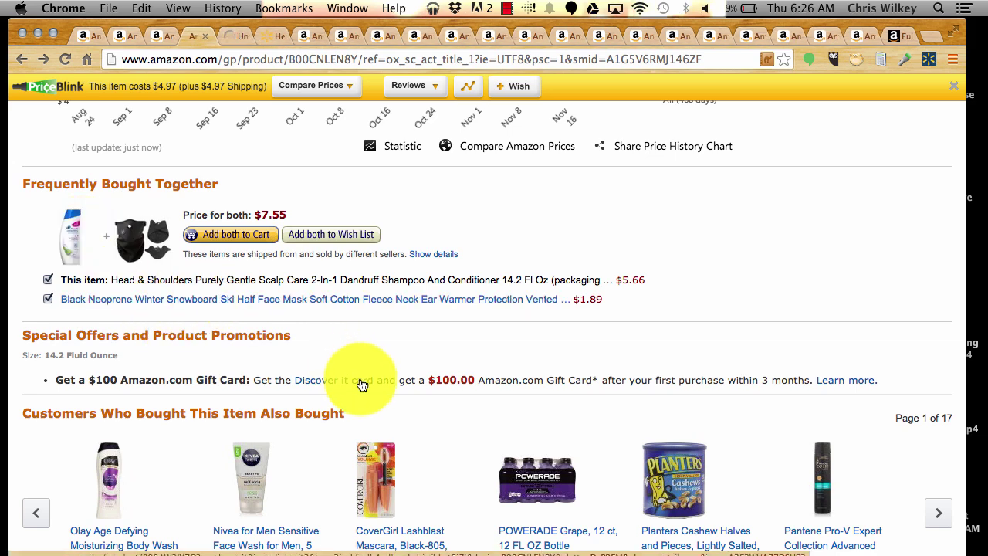
pyautogui.scroll(-3, 359, 381)
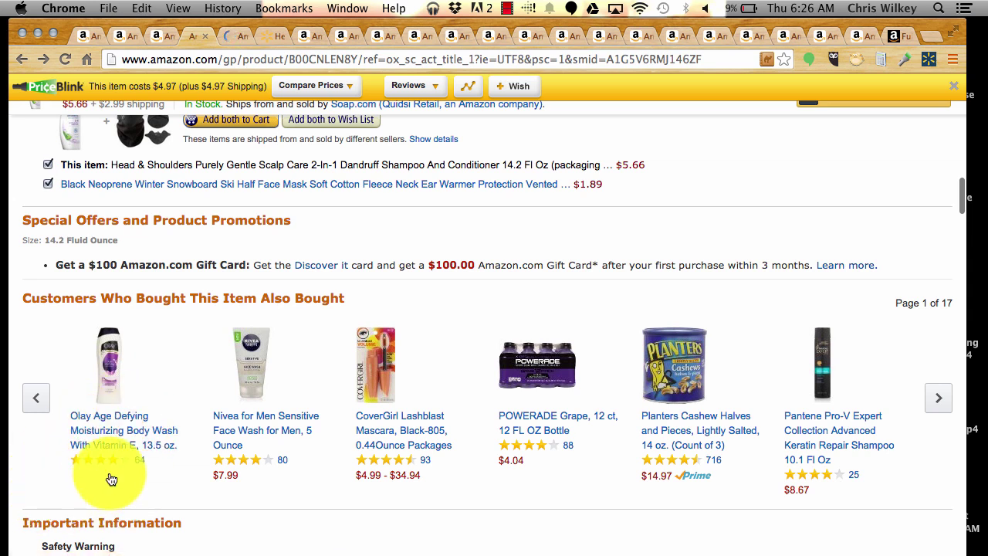
pyautogui.keyDown('super'); pyautogui.click(119, 431); pyautogui.keyUp('super')
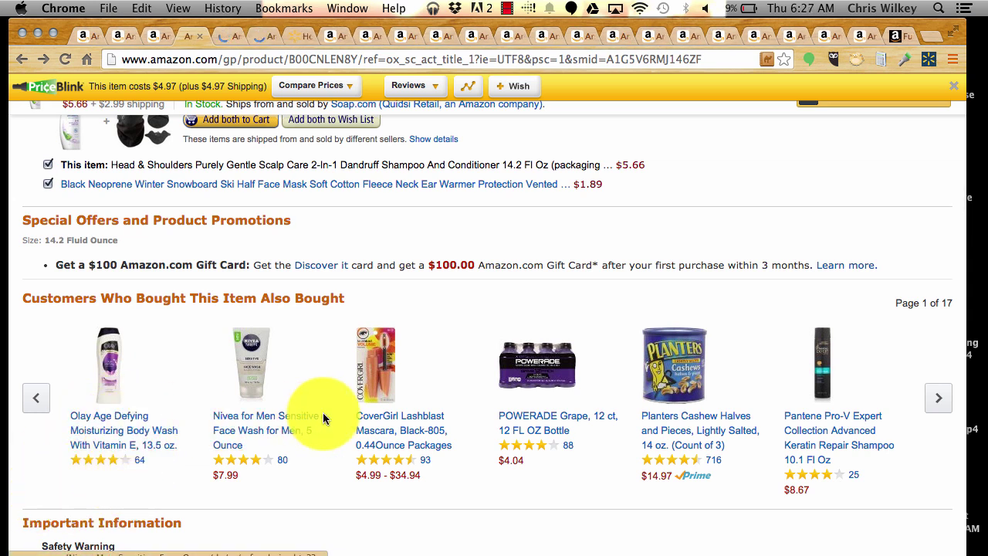
pyautogui.keyDown('super'); pyautogui.click(552, 422); pyautogui.keyUp('super')
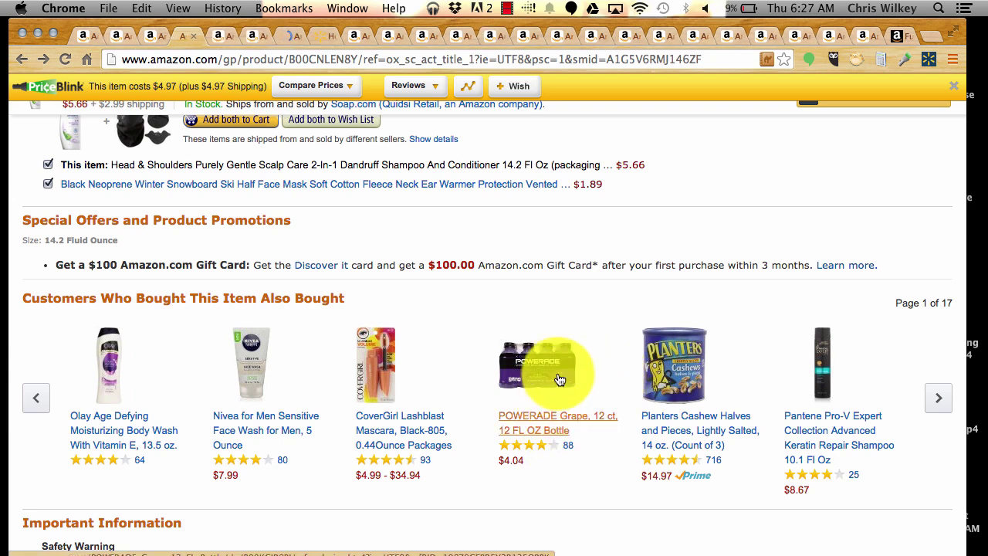
# Browse the also-bought items to page 4, opening Pepto-Bismol Liquid, Suave deodorant and Downy Ultra Infusions sheets in new tabs.
pyautogui.scroll(8, 559, 378)
pyautogui.scroll(-9, 559, 378)
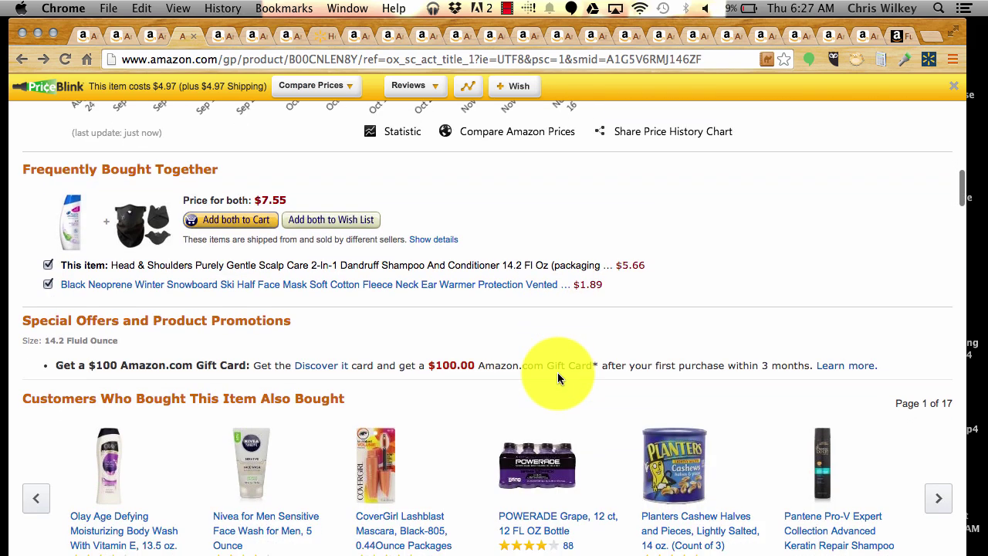
pyautogui.scroll(-2, 557, 372)
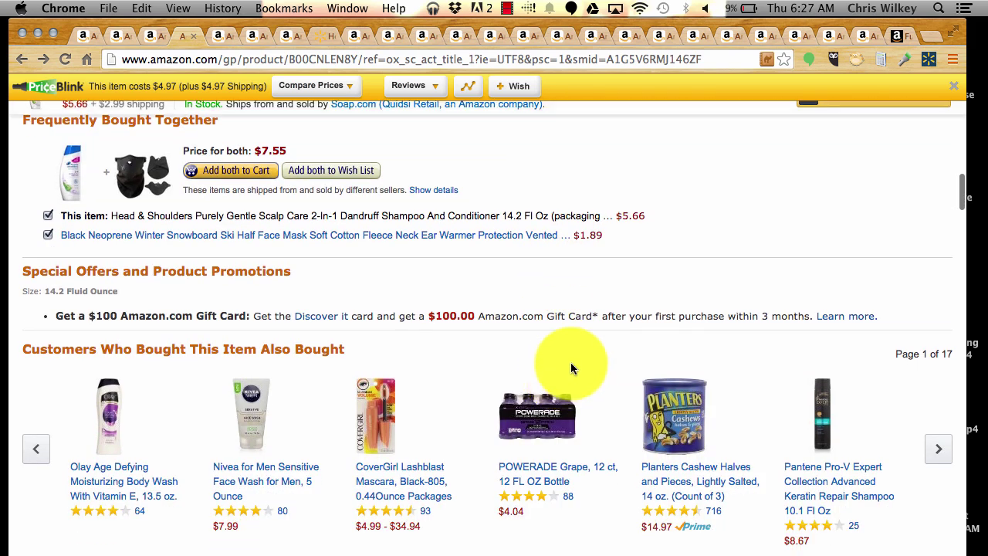
pyautogui.click(938, 459)
pyautogui.scroll(-2, 767, 349)
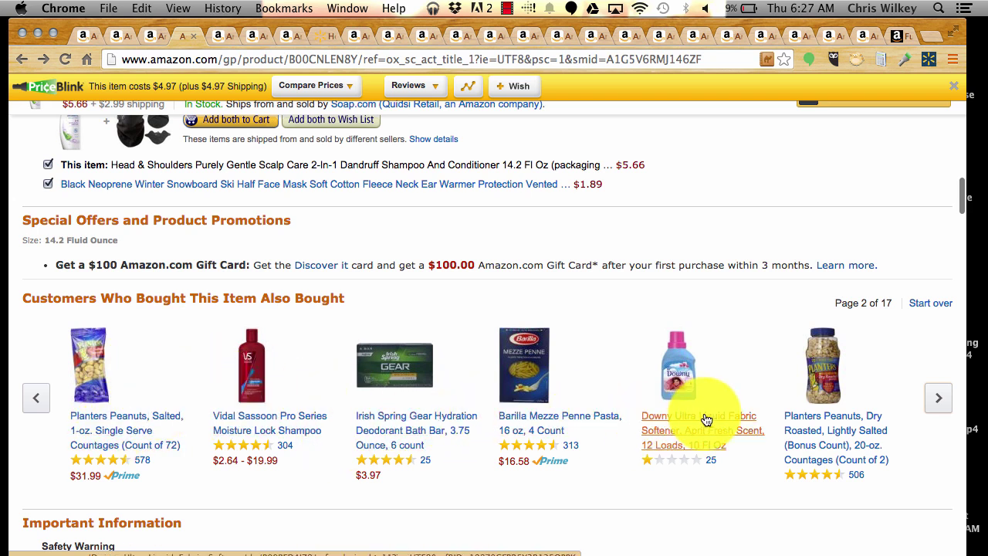
pyautogui.click(939, 400)
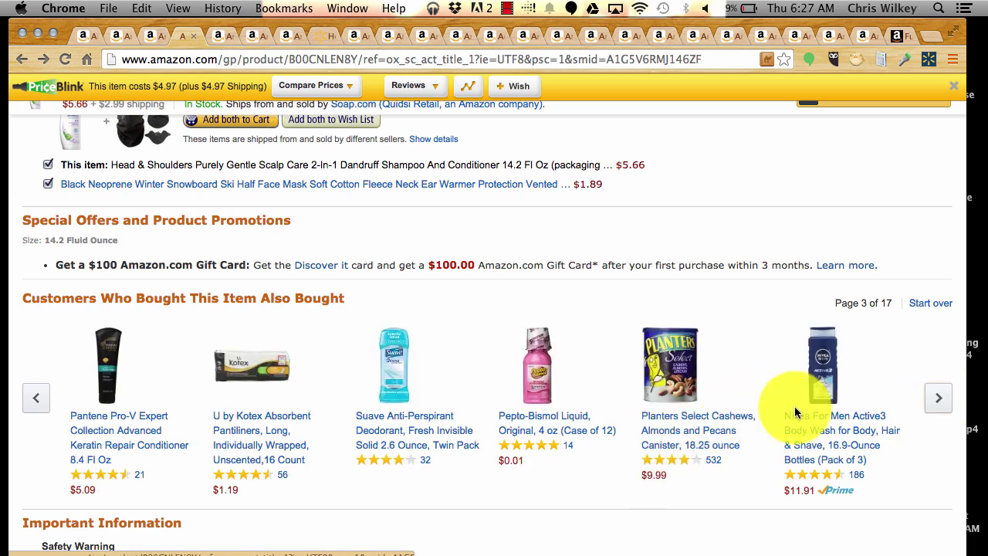
pyautogui.keyDown('super'); pyautogui.click(560, 420); pyautogui.keyUp('super')
pyautogui.keyDown('super'); pyautogui.click(408, 419); pyautogui.keyUp('super')
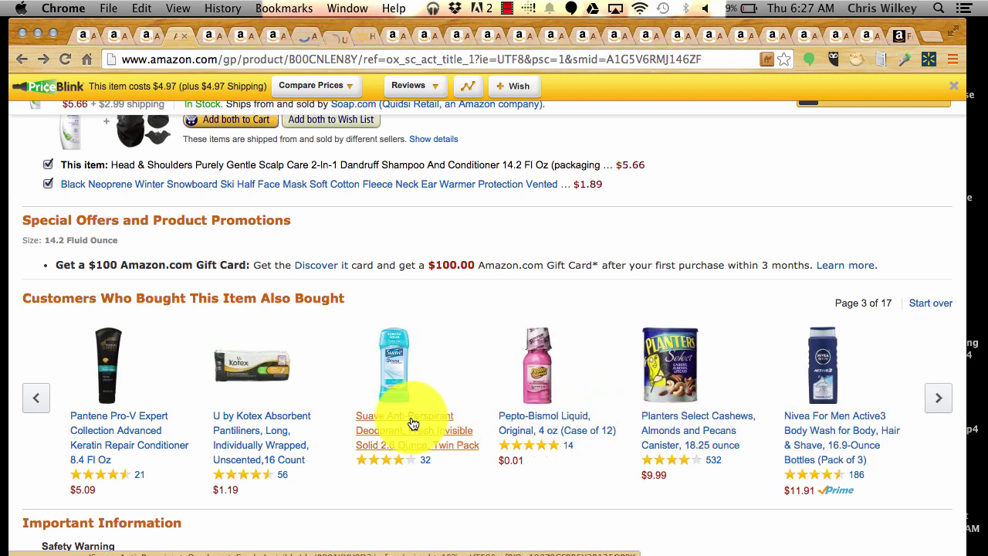
pyautogui.click(940, 403)
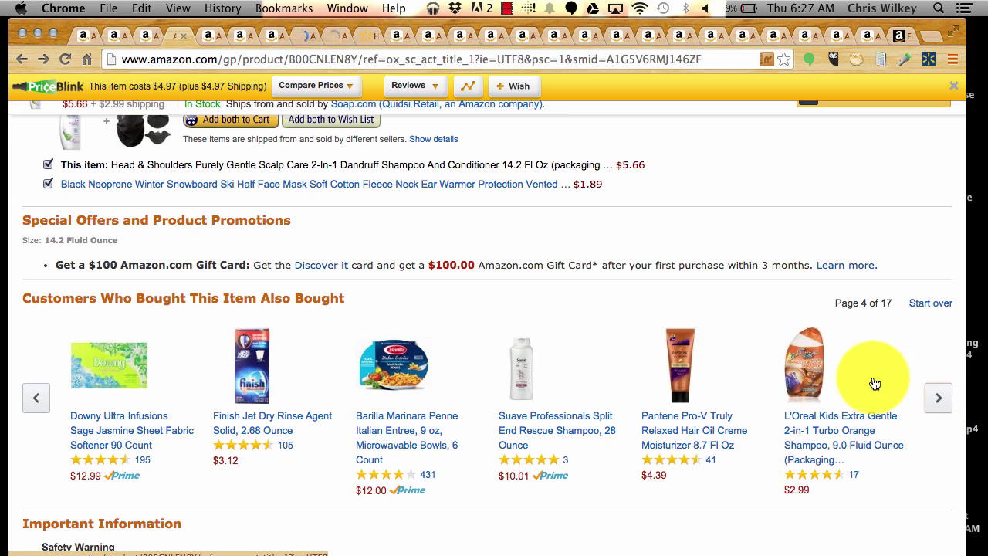
pyautogui.keyDown('super'); pyautogui.click(113, 430); pyautogui.keyUp('super')
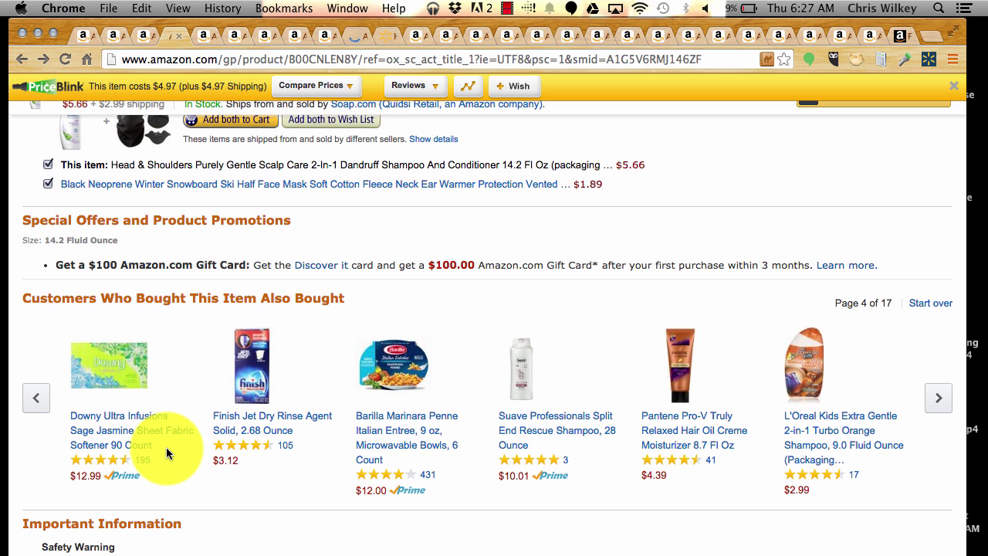
# Look through pages 5 to 8 of the also-bought items for more products to research.
pyautogui.click(937, 398)
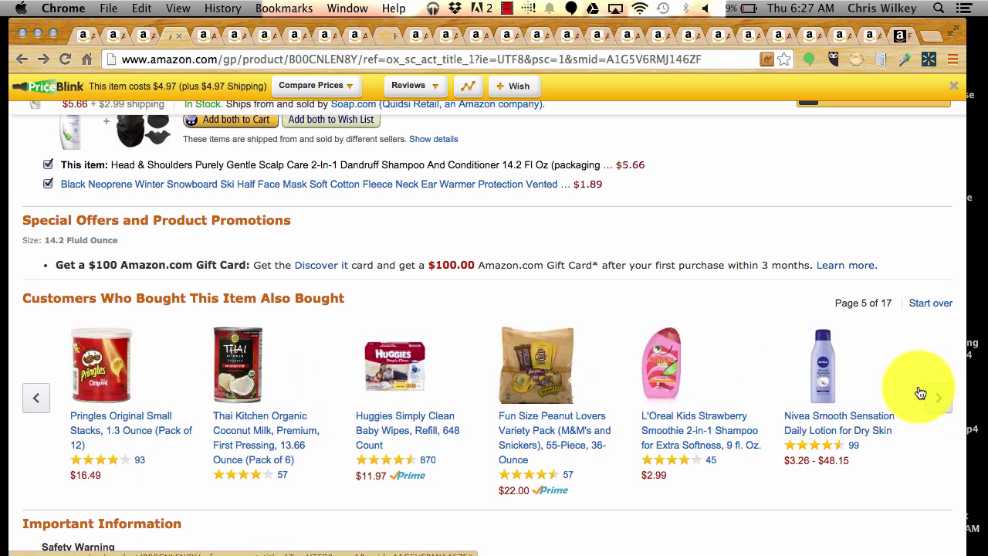
pyautogui.click(942, 400)
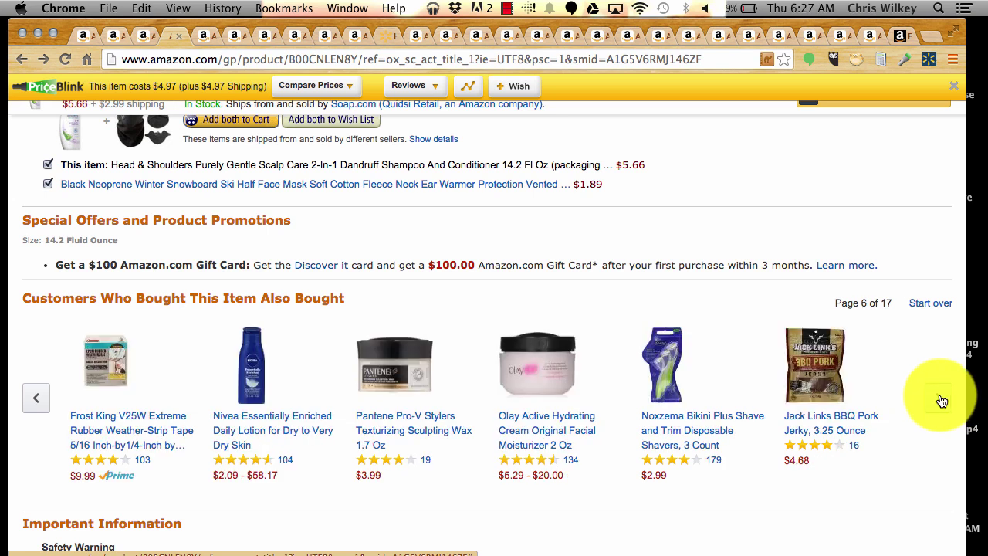
pyautogui.click(942, 400)
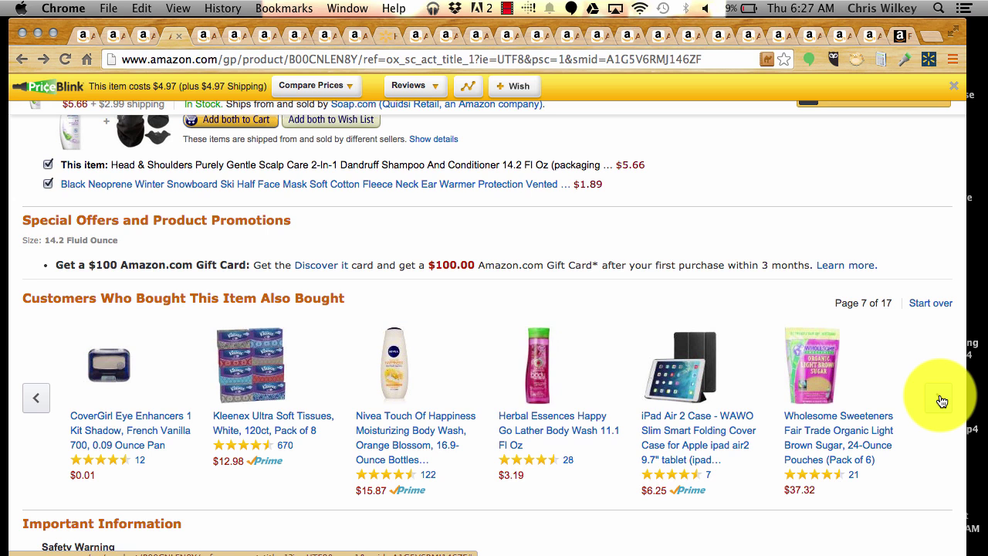
pyautogui.click(941, 399)
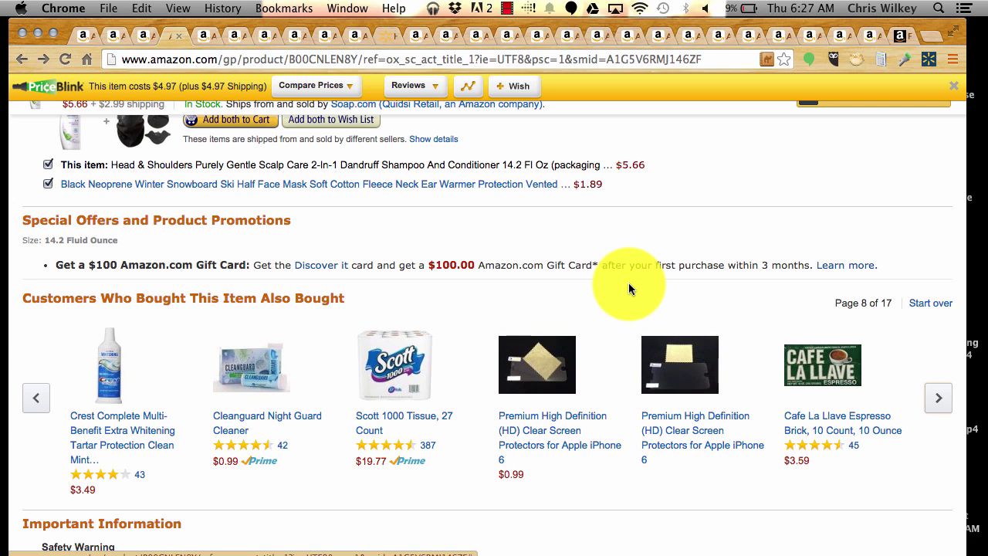
# Set the shampoo's price history chart to the Week range and inspect the recent Amazon and Marketplace prices.
pyautogui.scroll(4, 628, 284)
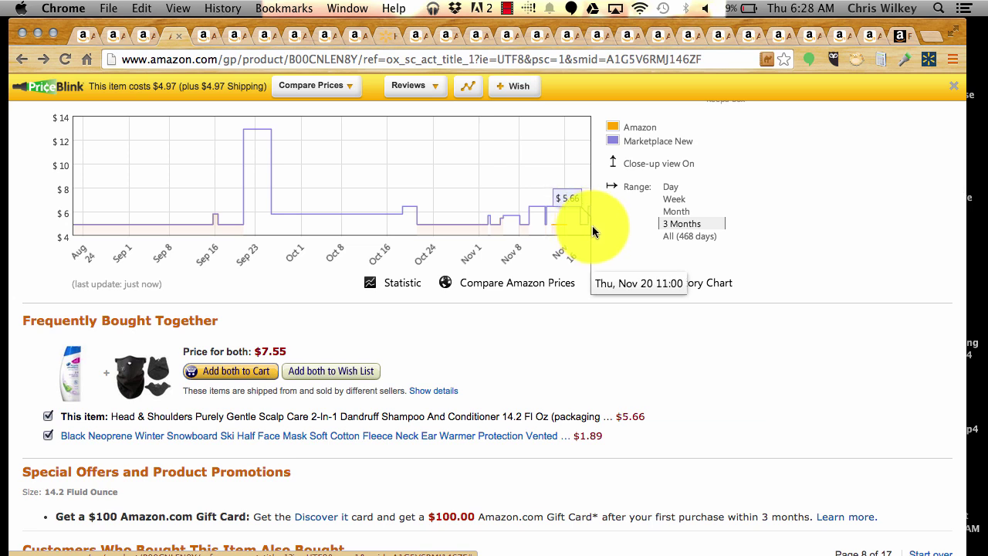
pyautogui.click(673, 199)
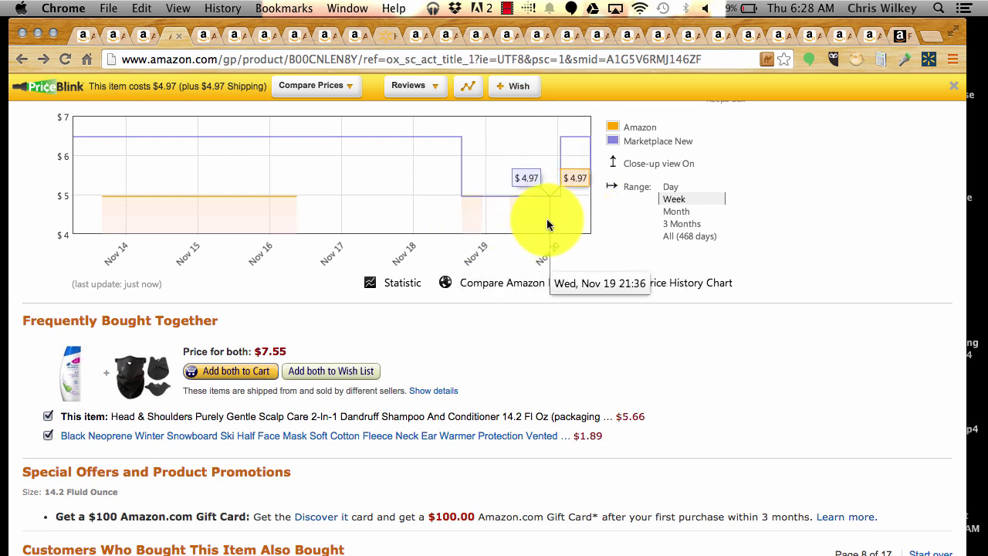
# Browse the shampoo's also-bought items from page 9 to page 14, opening the Scotch-Brite Heavy Duty Scrub Sponge in a new tab.
pyautogui.scroll(-5, 554, 337)
pyautogui.scroll(-1, 554, 340)
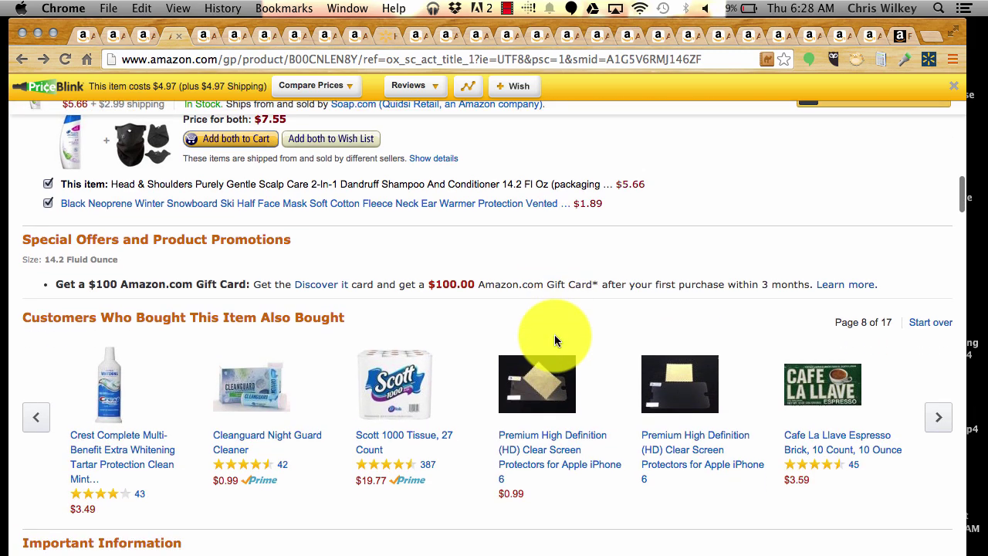
pyautogui.click(946, 435)
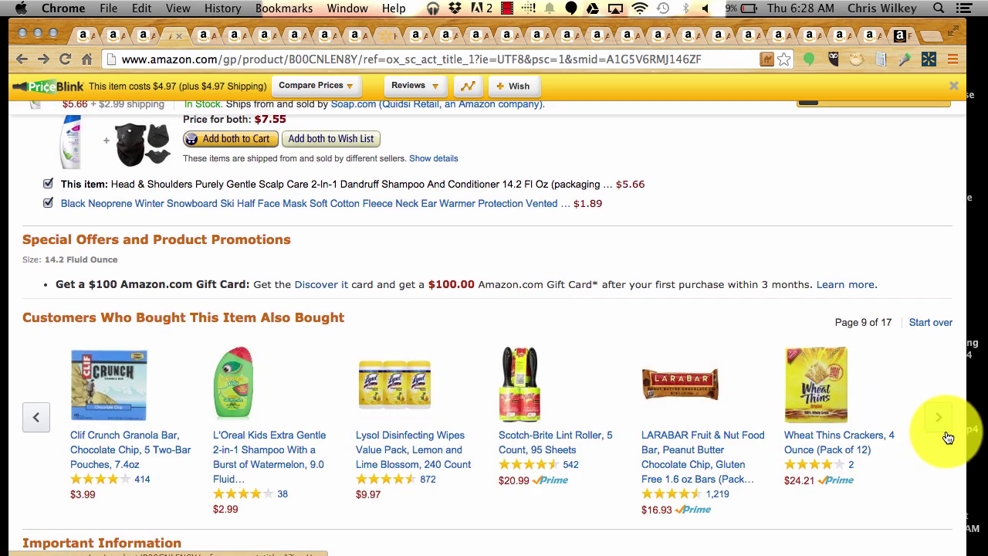
pyautogui.click(946, 436)
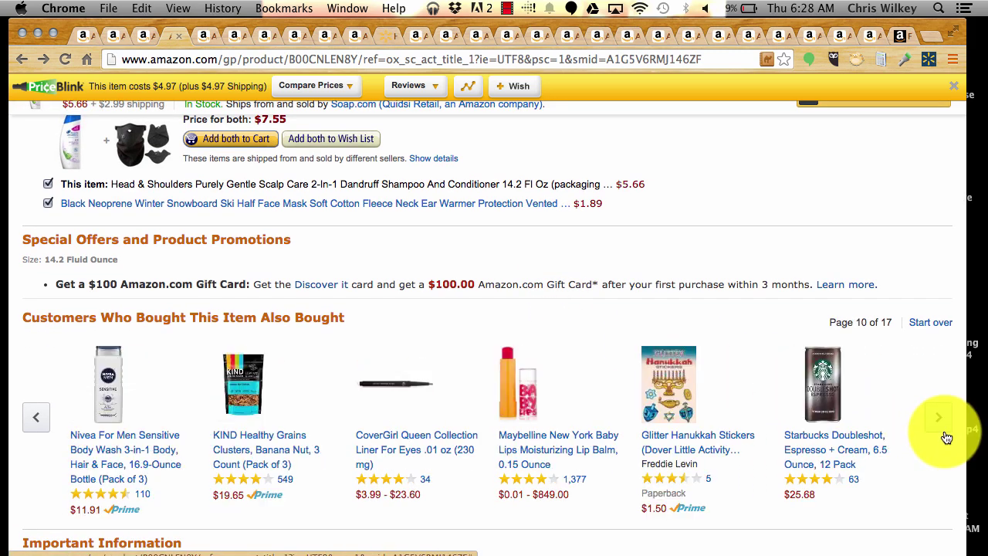
pyautogui.click(946, 438)
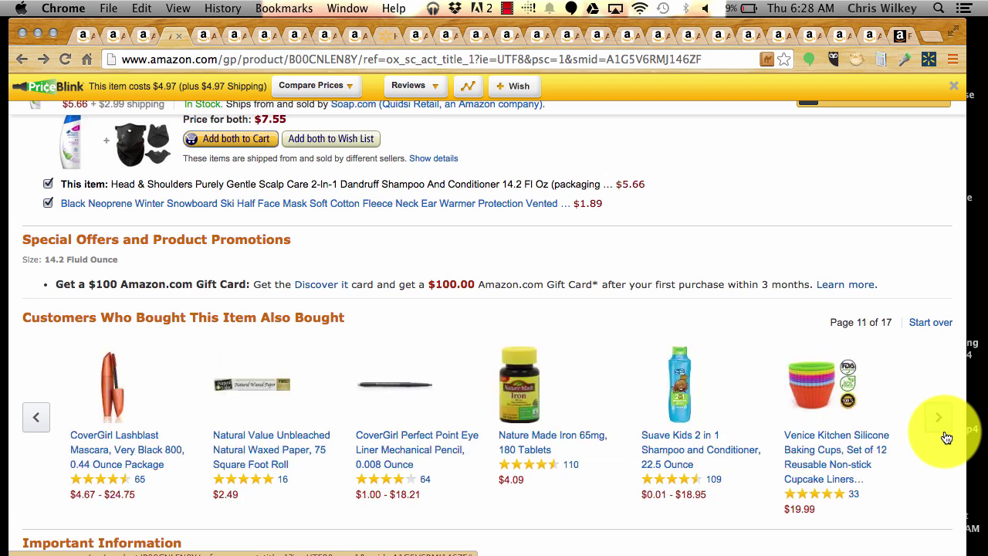
pyautogui.click(946, 437)
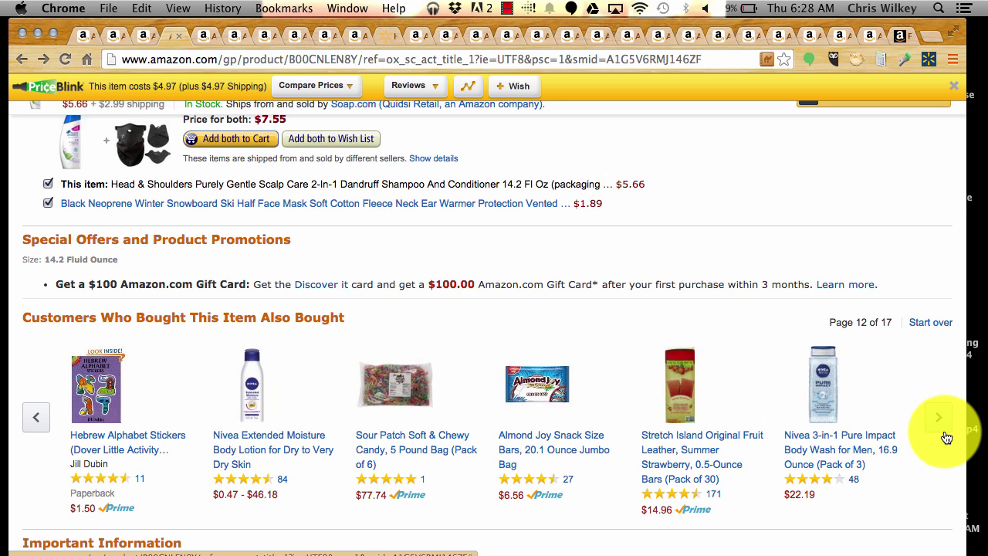
pyautogui.click(946, 438)
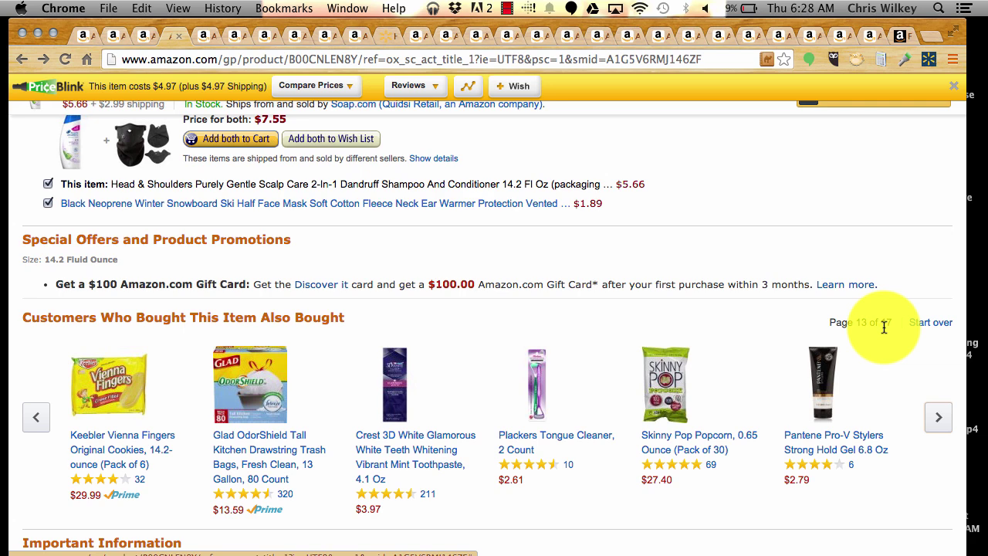
pyautogui.click(936, 416)
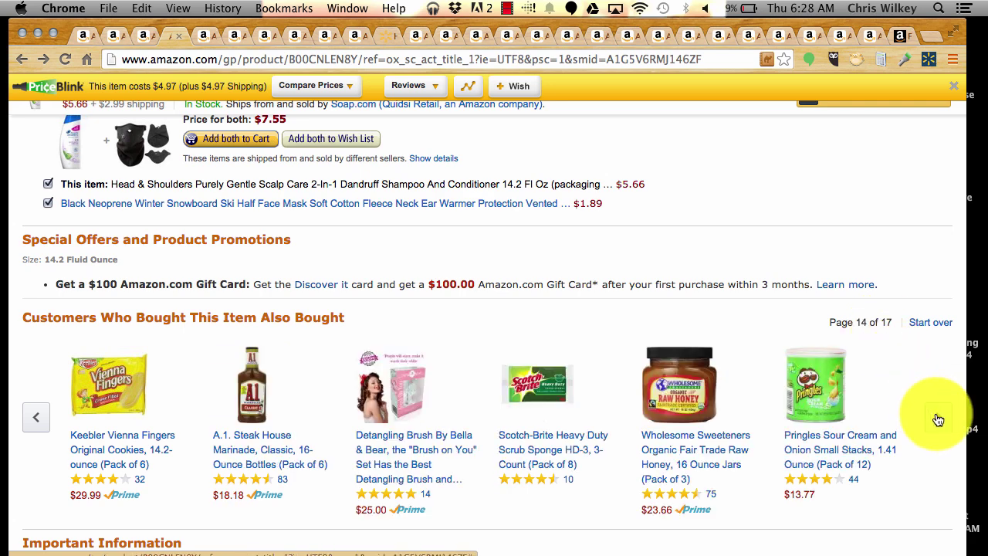
pyautogui.keyDown('super'); pyautogui.click(558, 444); pyautogui.keyUp('super')
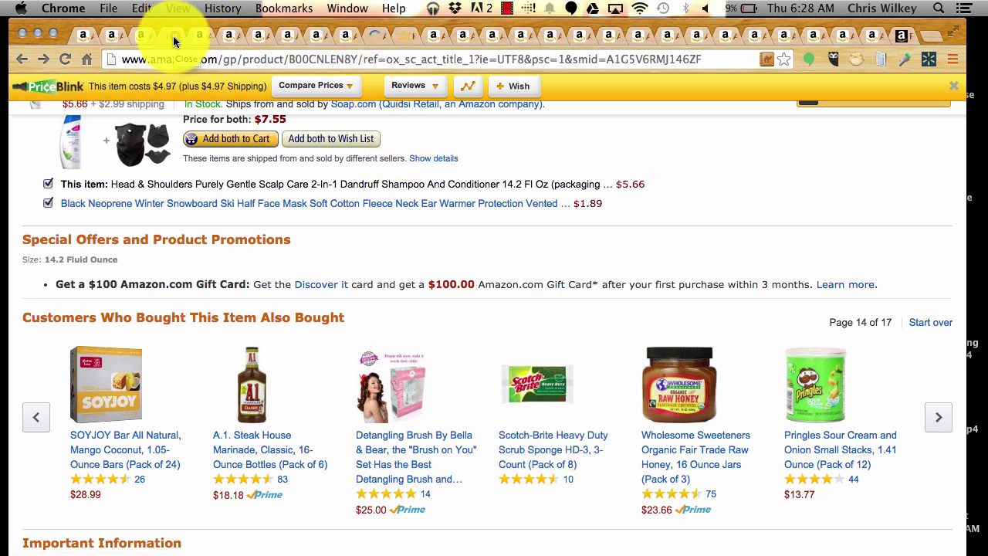
# Compare the Head & Shoulders shampoo's prices across retailers with PriceBlink and close its product page.
pyautogui.scroll(15, 247, 231)
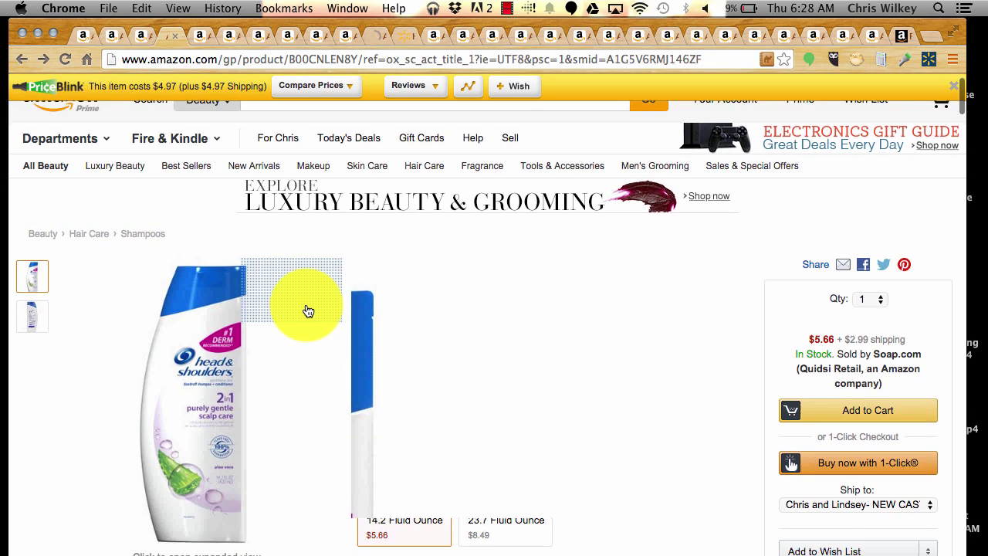
pyautogui.scroll(-1, 347, 324)
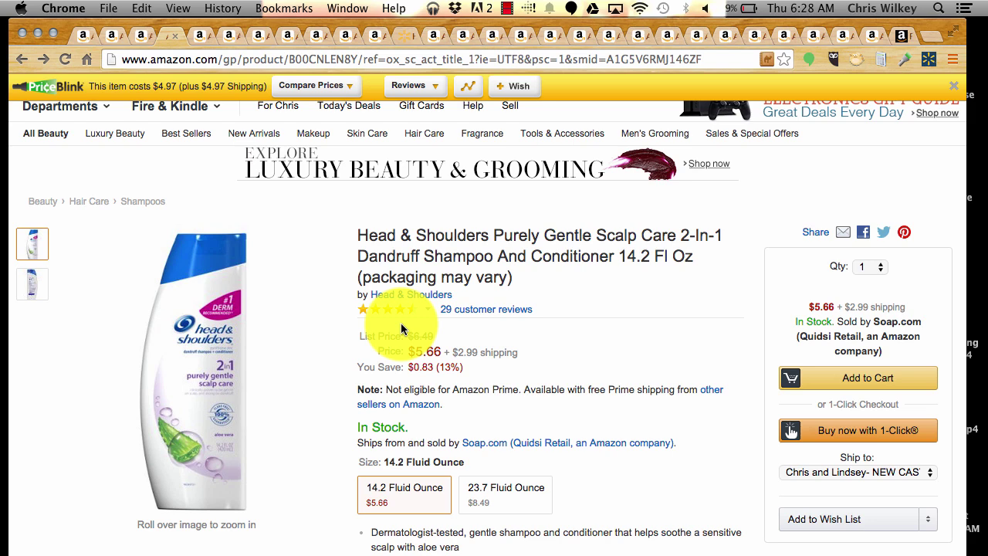
pyautogui.click(327, 85)
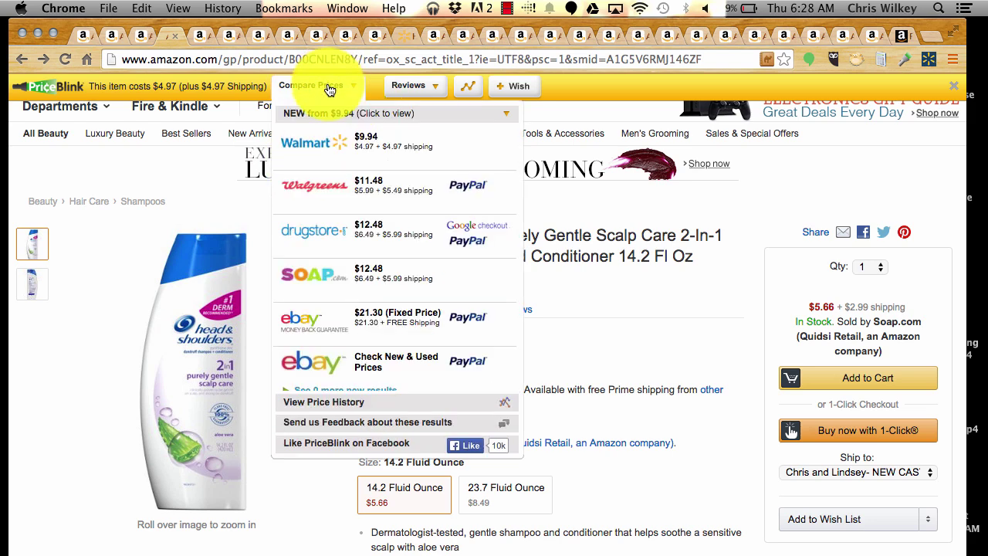
pyautogui.click(176, 36)
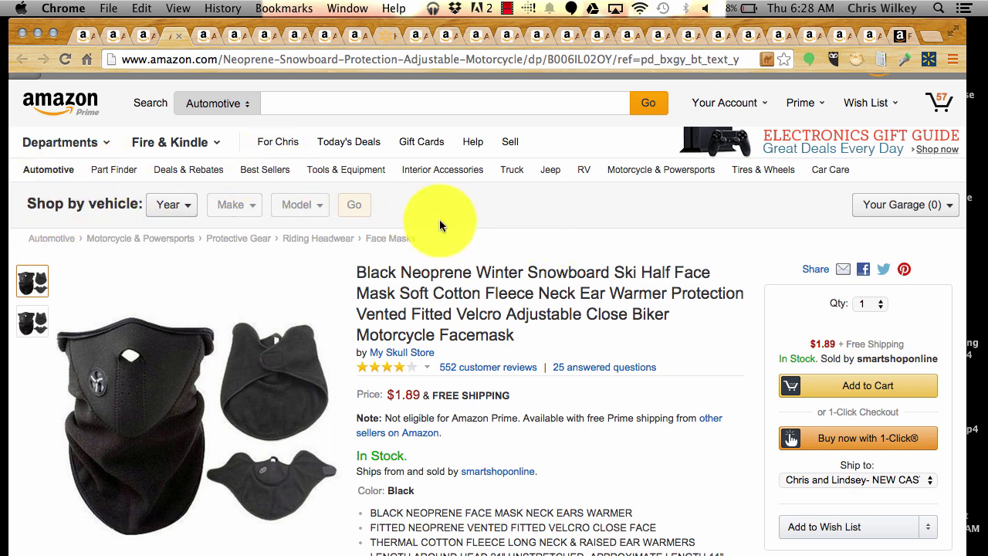
# Review the neoprene face mask's listing, price history and frequently bought together items, and close its page.
pyautogui.scroll(-10, 378, 267)
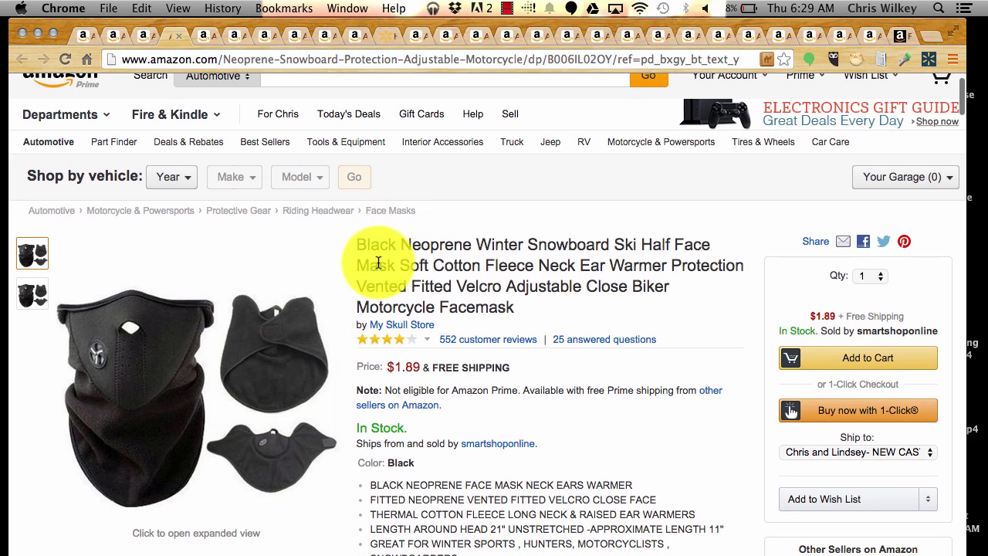
pyautogui.scroll(-13, 373, 278)
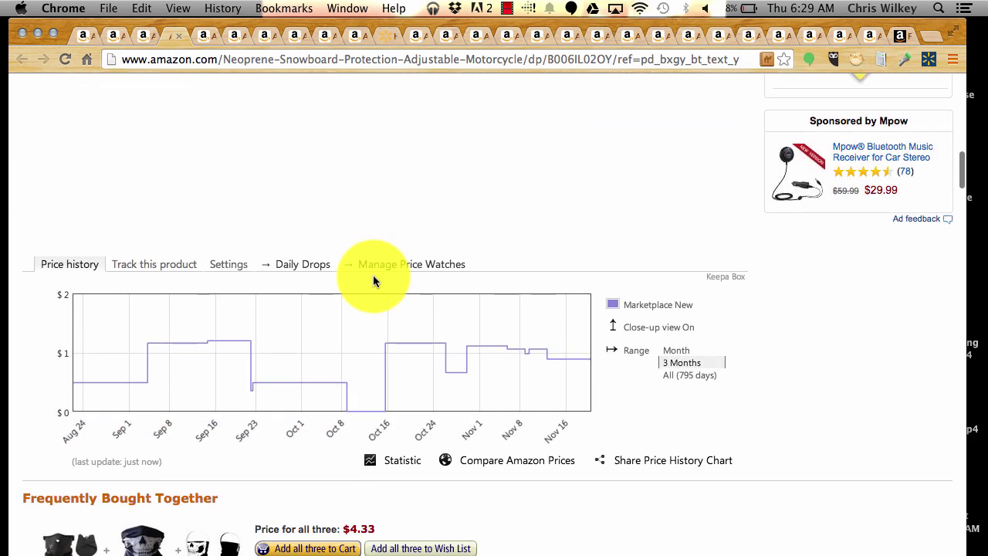
pyautogui.scroll(-11, 593, 374)
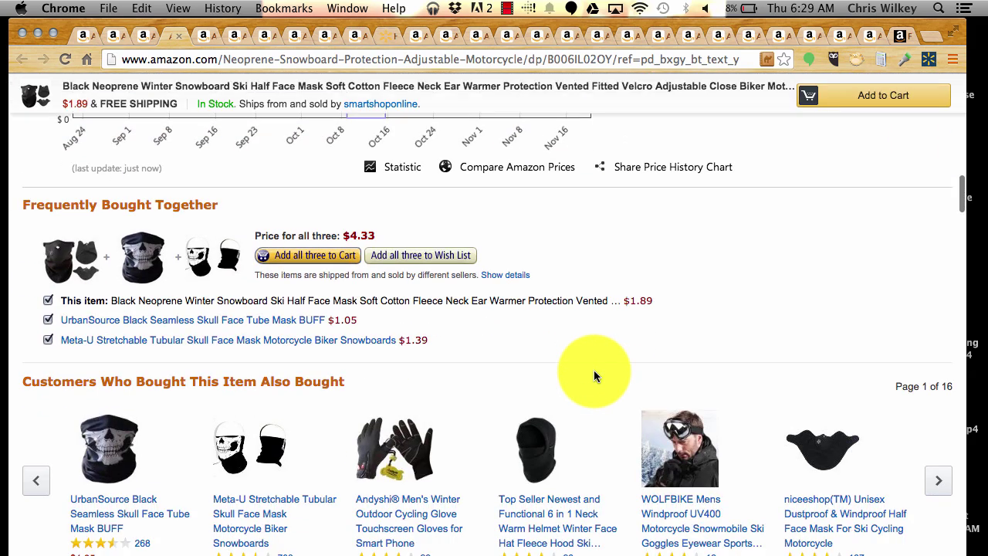
pyautogui.scroll(20, 594, 376)
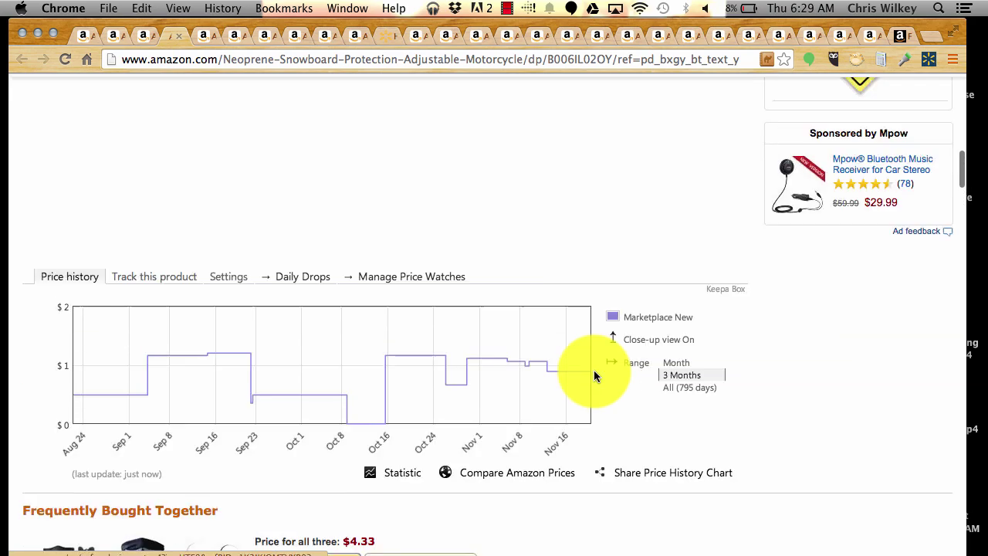
pyautogui.click(181, 35)
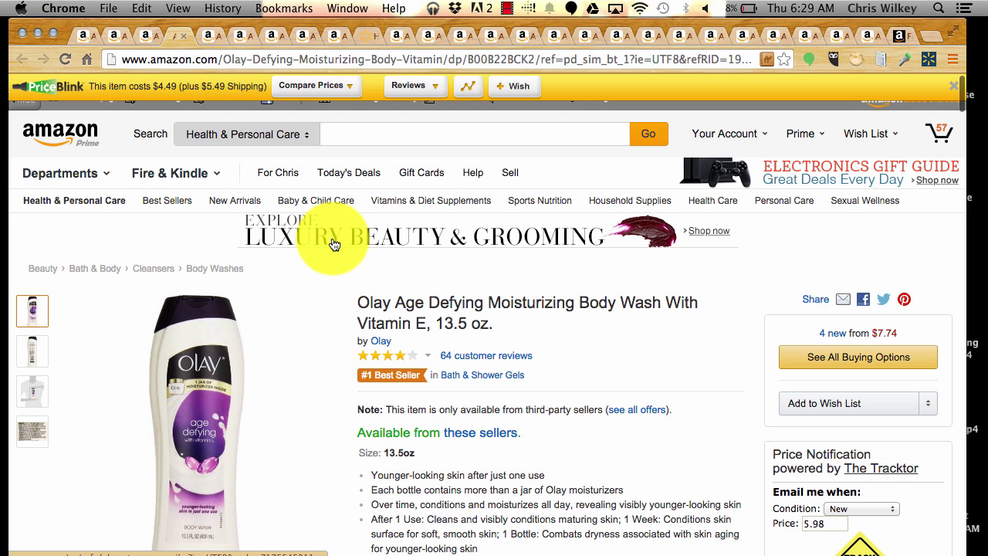
# Open the new offers for the Olay Age Defying body wash and review the sellers' prices and shipping.
pyautogui.scroll(-5, 333, 244)
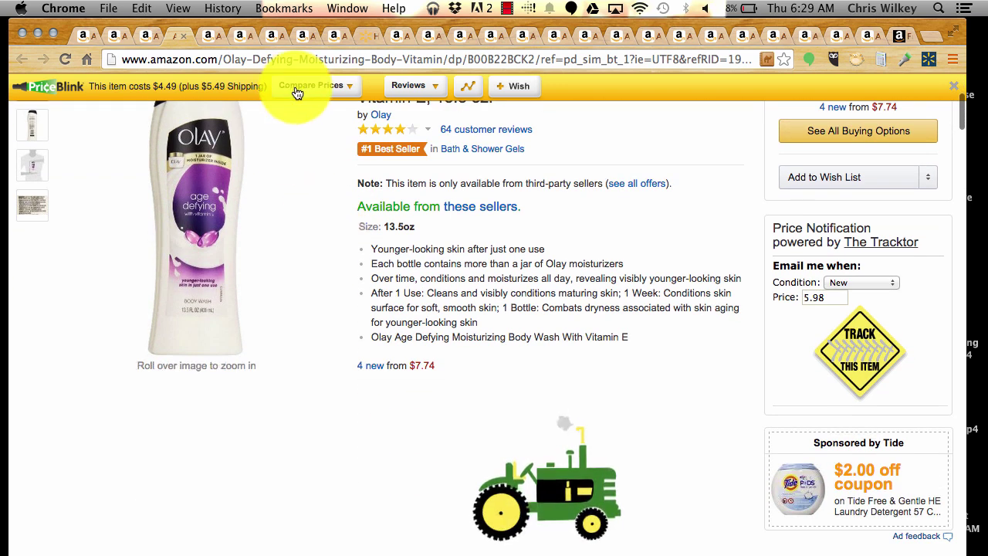
pyautogui.click(373, 365)
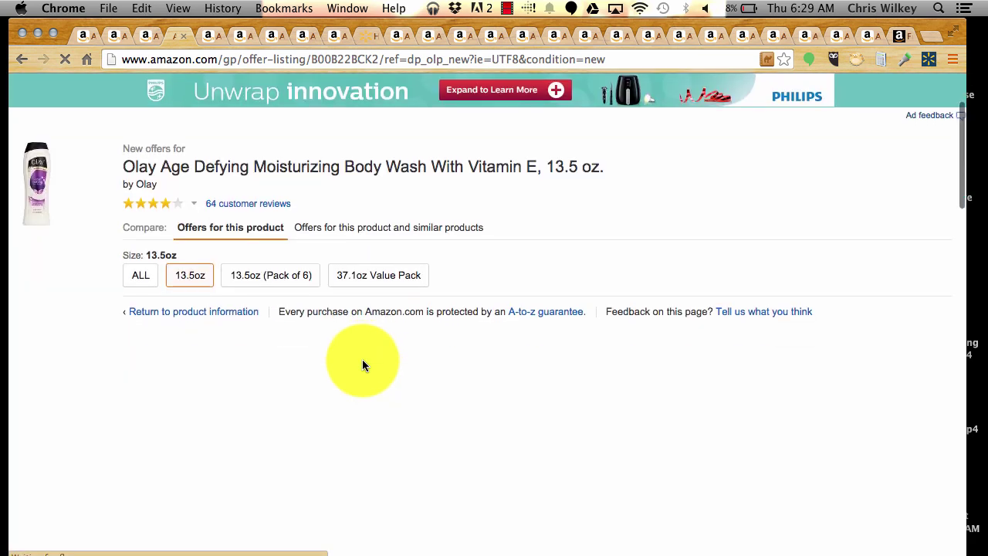
pyautogui.scroll(-8, 362, 365)
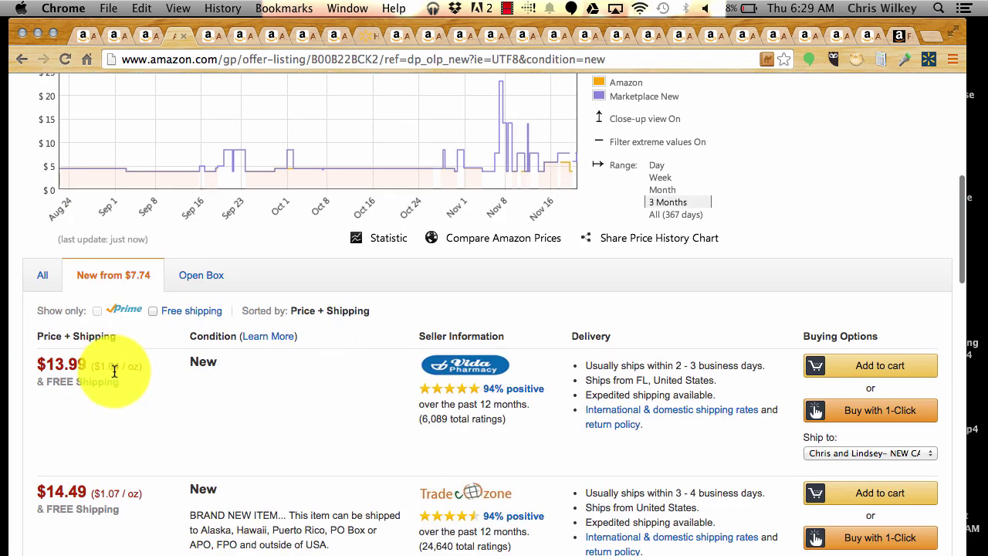
pyautogui.scroll(-2, 92, 371)
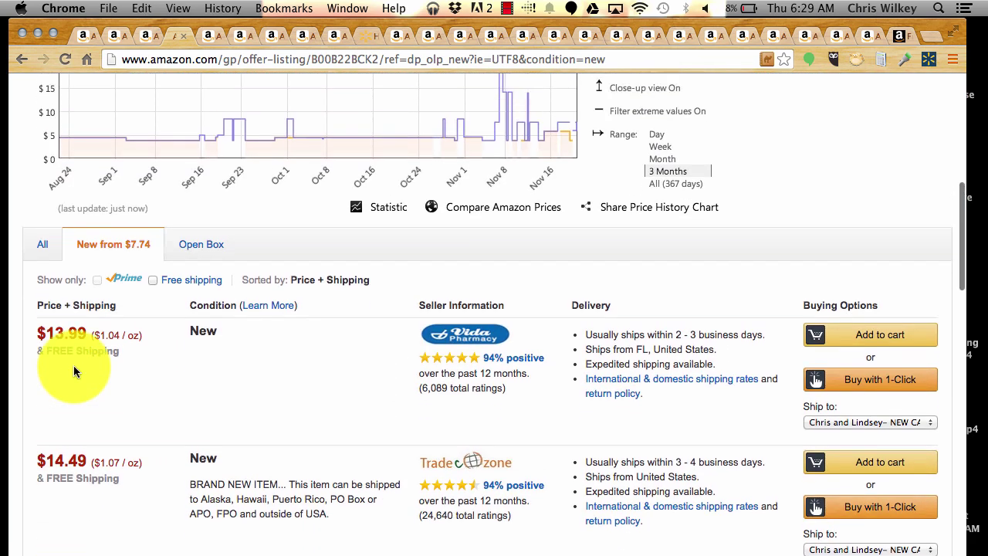
# Set the body wash's price history chart to the Week range, inspect the recent prices, and return to the product page.
pyautogui.scroll(4, 73, 371)
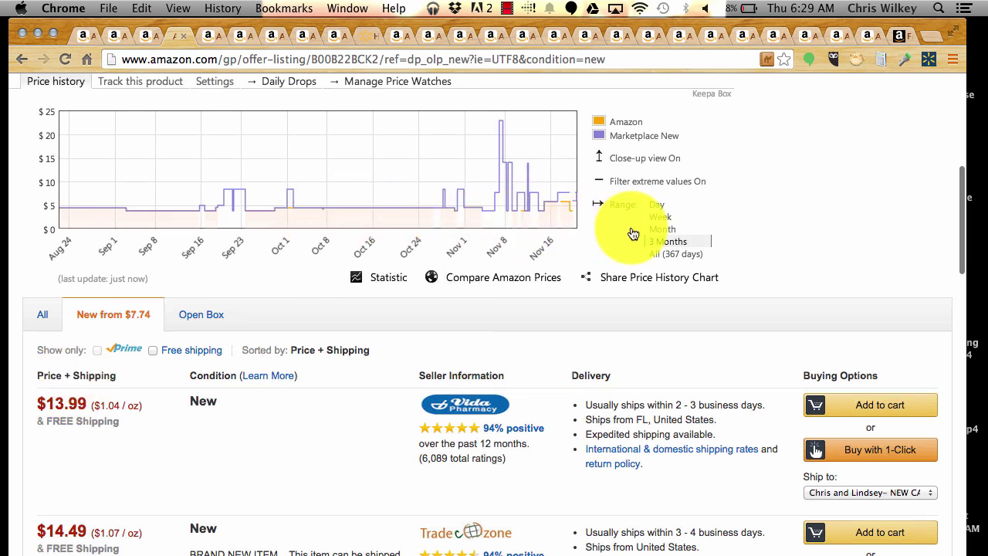
pyautogui.click(654, 216)
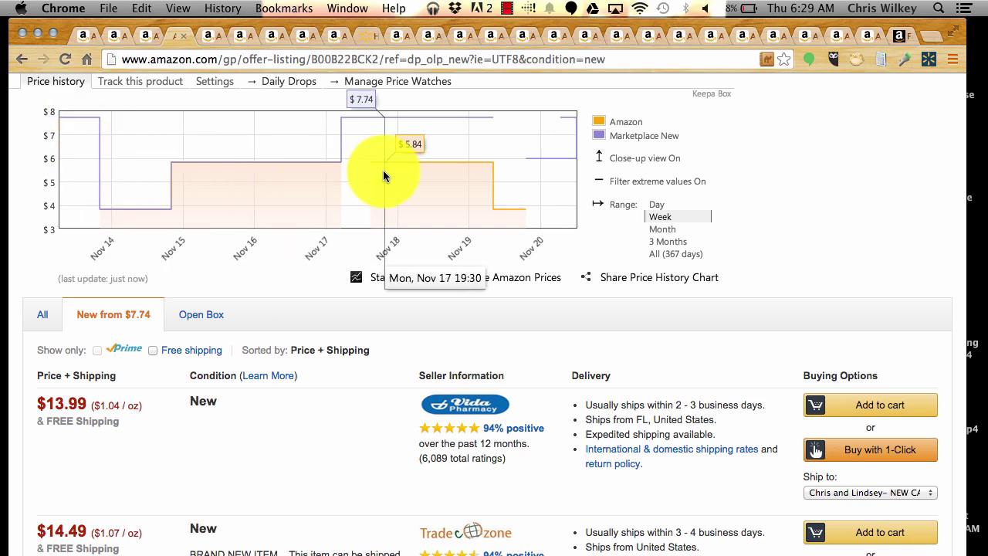
pyautogui.scroll(-3, 561, 174)
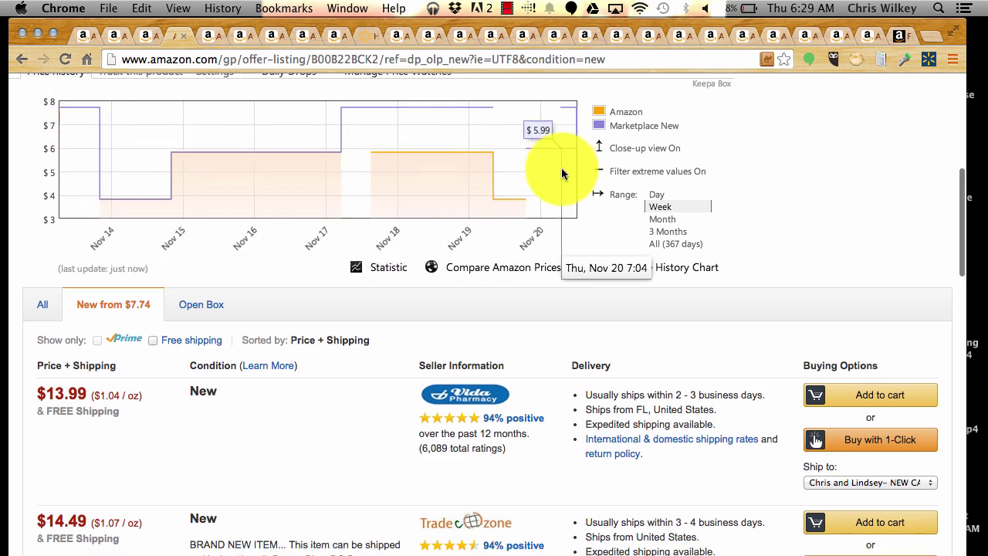
pyautogui.scroll(10, 561, 168)
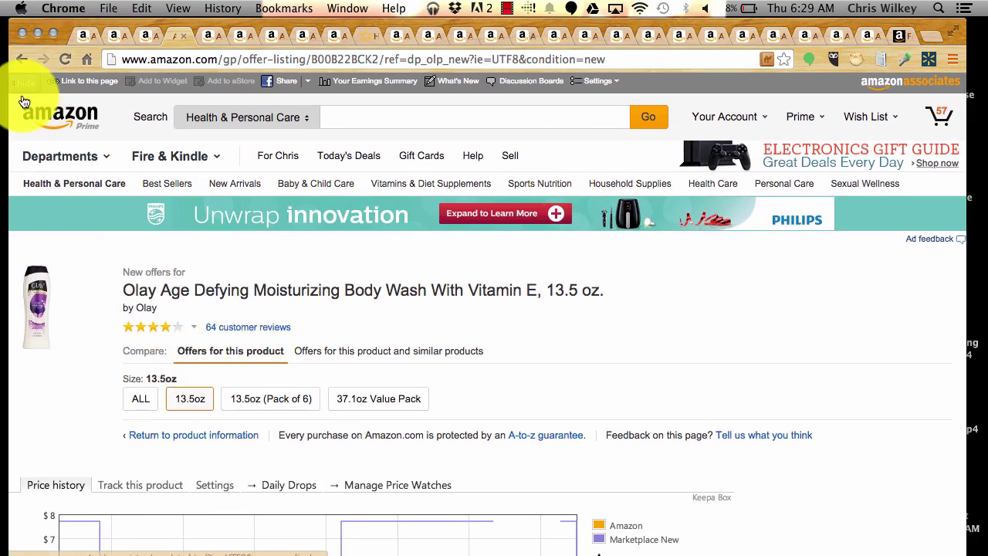
pyautogui.click(20, 59)
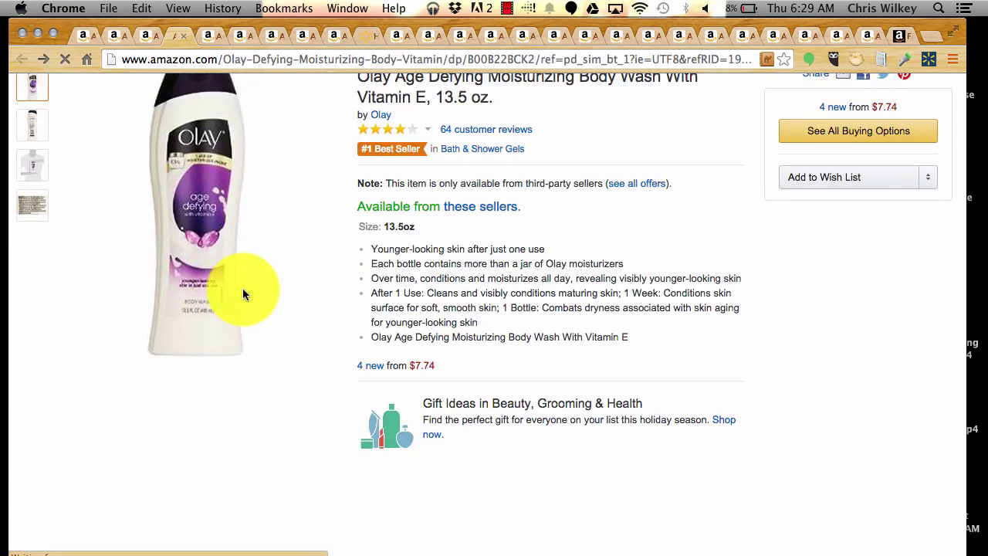
# Check the body wash's Camelizer price chart and open the product's page on camelcamelcamel.
pyautogui.moveTo(245, 296)
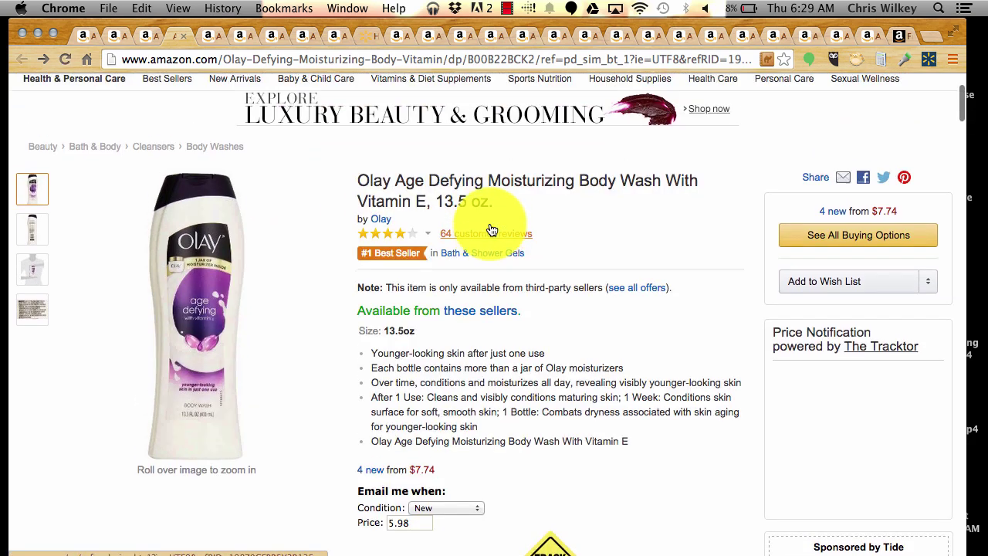
pyautogui.click(765, 58)
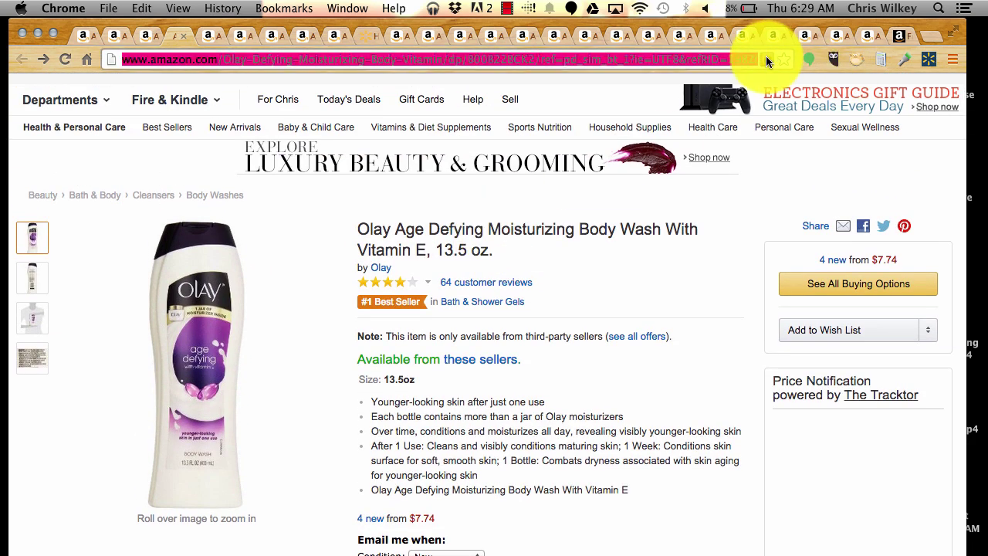
pyautogui.click(766, 59)
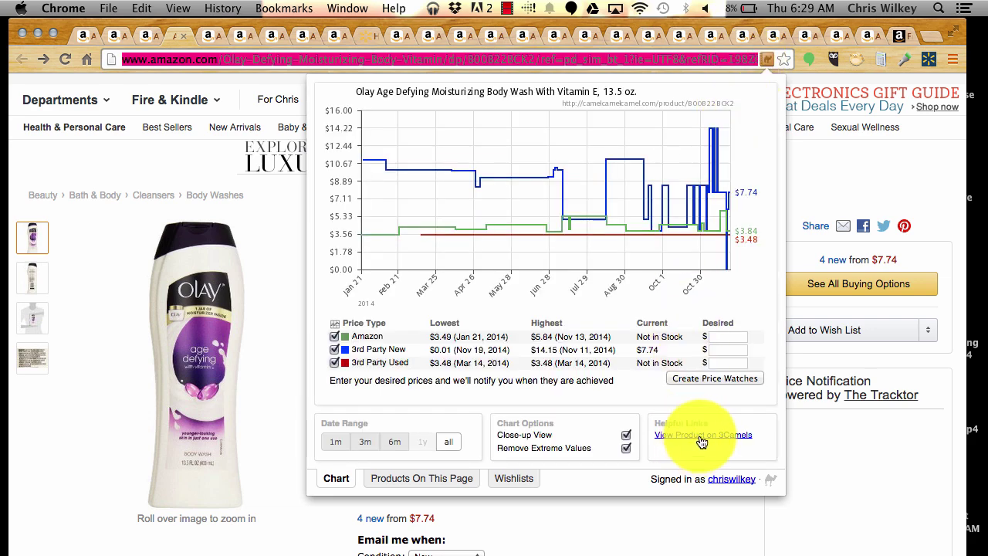
pyautogui.click(702, 437)
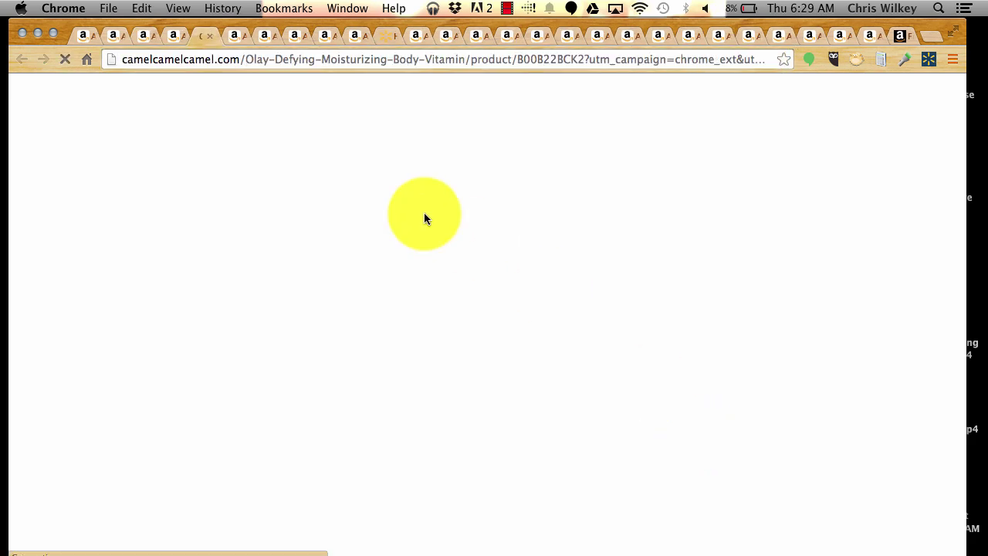
# Examine the body wash's sales rank history over a 1m date range and return to its Amazon page.
pyautogui.scroll(-3, 352, 254)
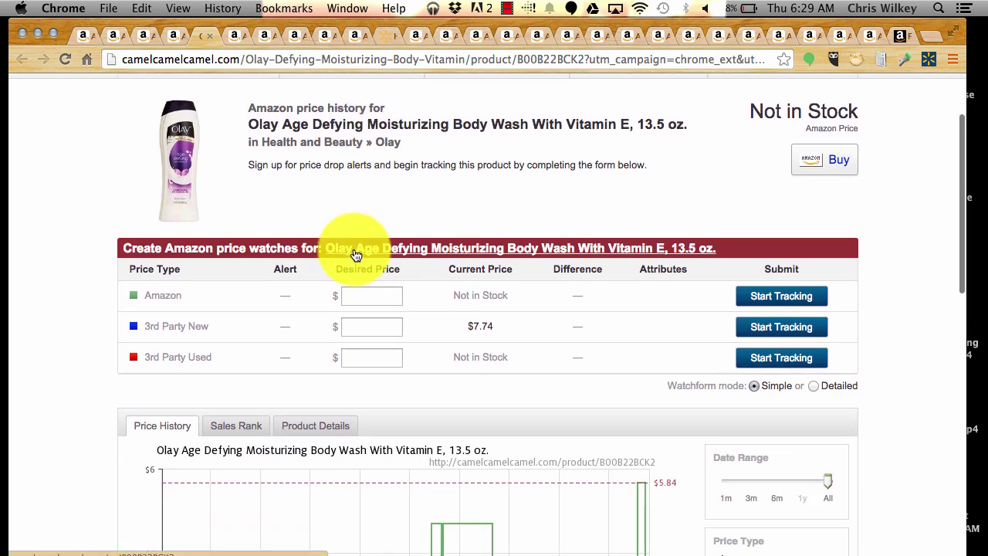
pyautogui.click(237, 428)
pyautogui.scroll(-3, 236, 424)
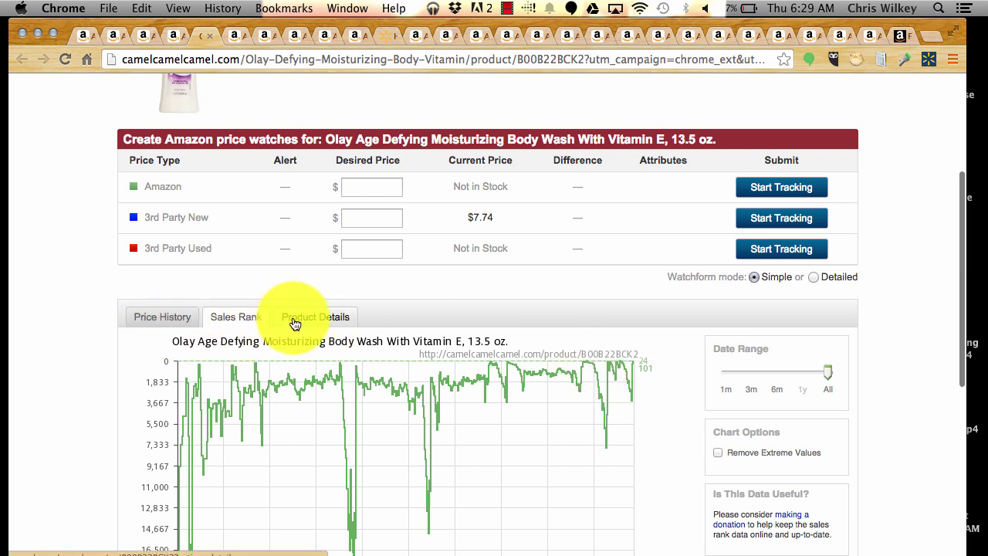
pyautogui.click(723, 370)
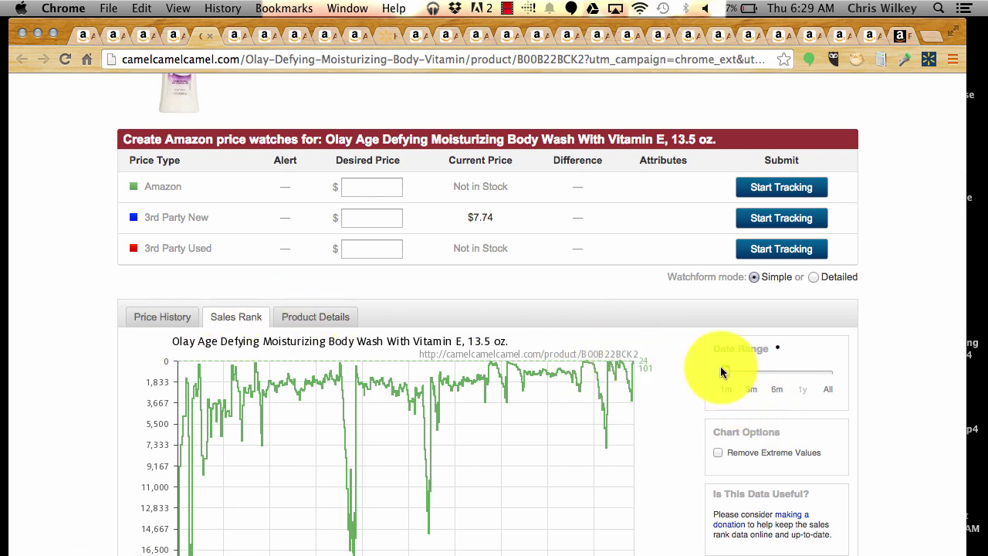
pyautogui.scroll(-3, 547, 345)
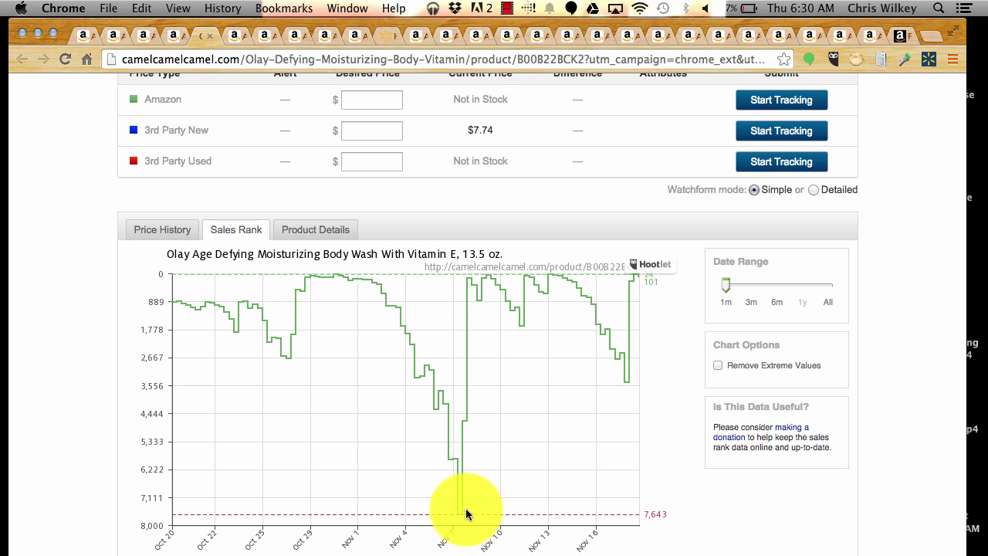
pyautogui.click(168, 35)
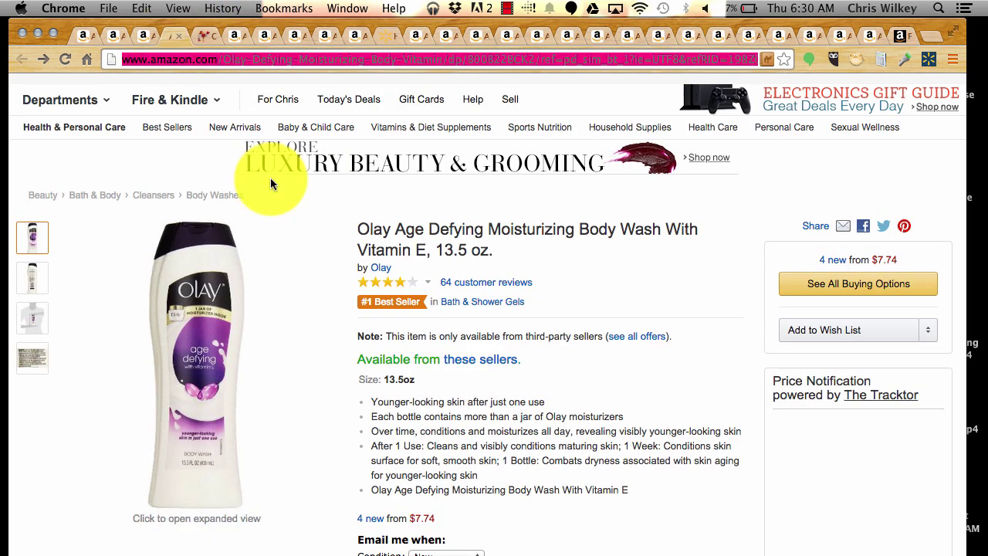
# Reload the Olay Age Defying body wash page and examine its Keepa price history for the early November price spike.
pyautogui.scroll(-15, 354, 275)
pyautogui.scroll(-4, 353, 281)
pyautogui.scroll(5, 353, 280)
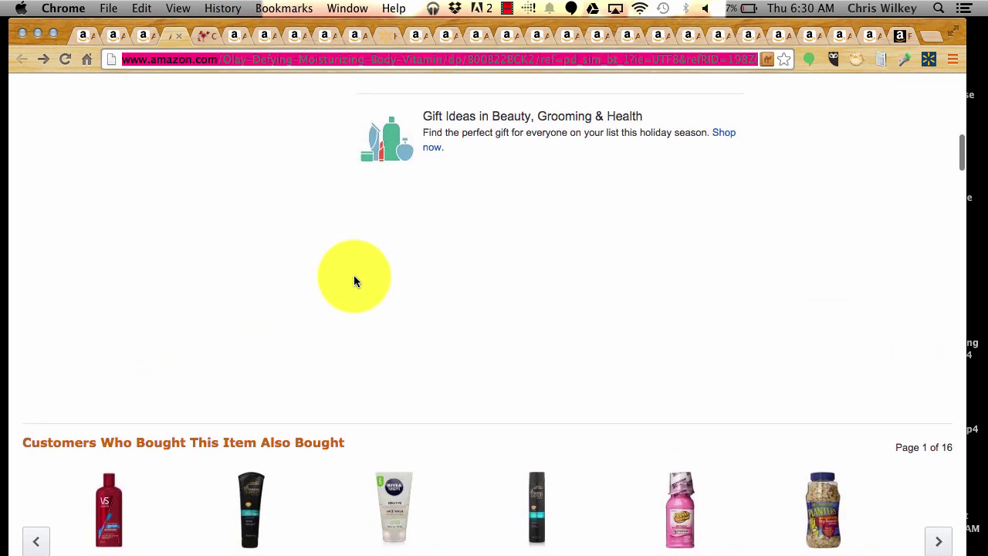
pyautogui.click(333, 60)
pyautogui.press('Return')
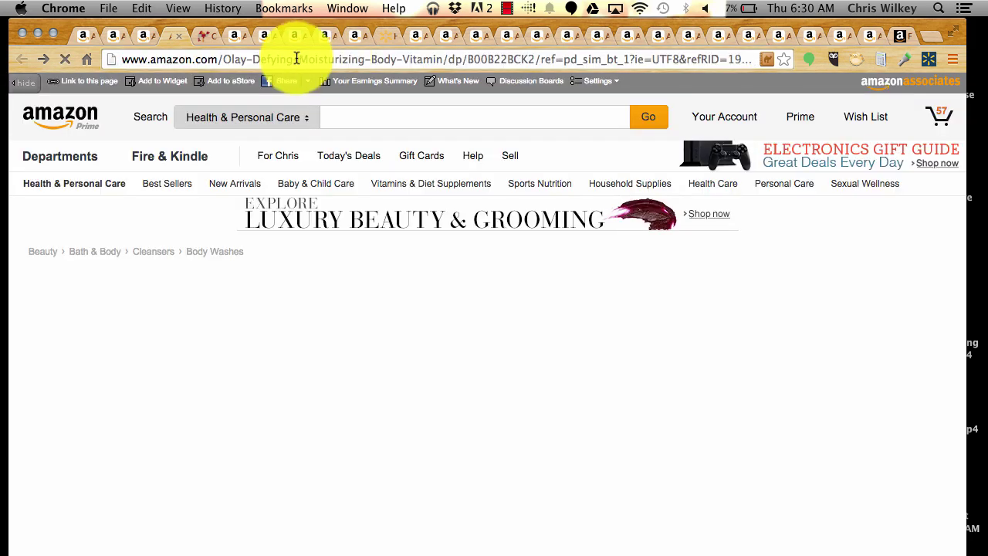
pyautogui.scroll(-1, 382, 237)
pyautogui.scroll(-10, 382, 237)
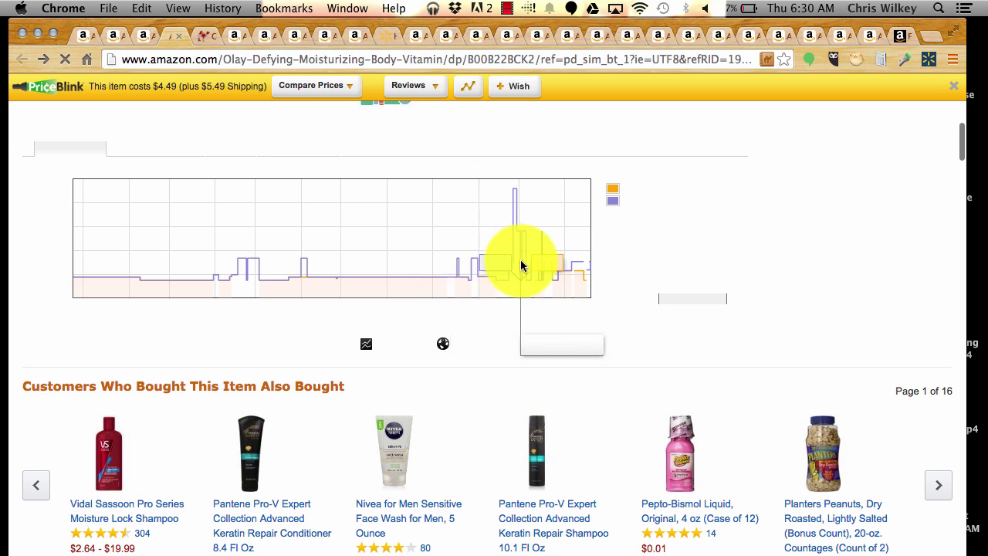
pyautogui.scroll(3, 515, 266)
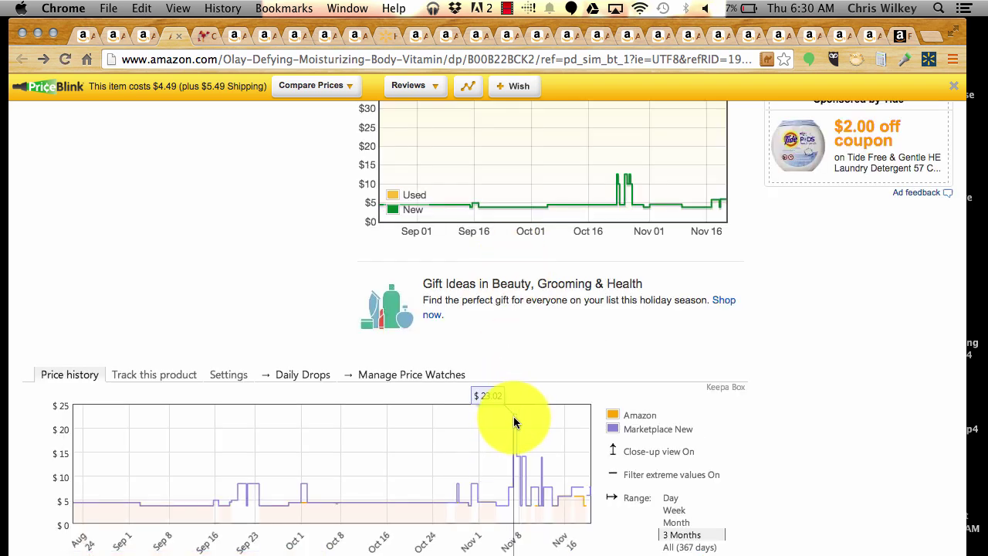
# Compare the price history with the body wash's sales rank chart on camelcamelcamel and return to its Amazon page.
pyautogui.click(205, 37)
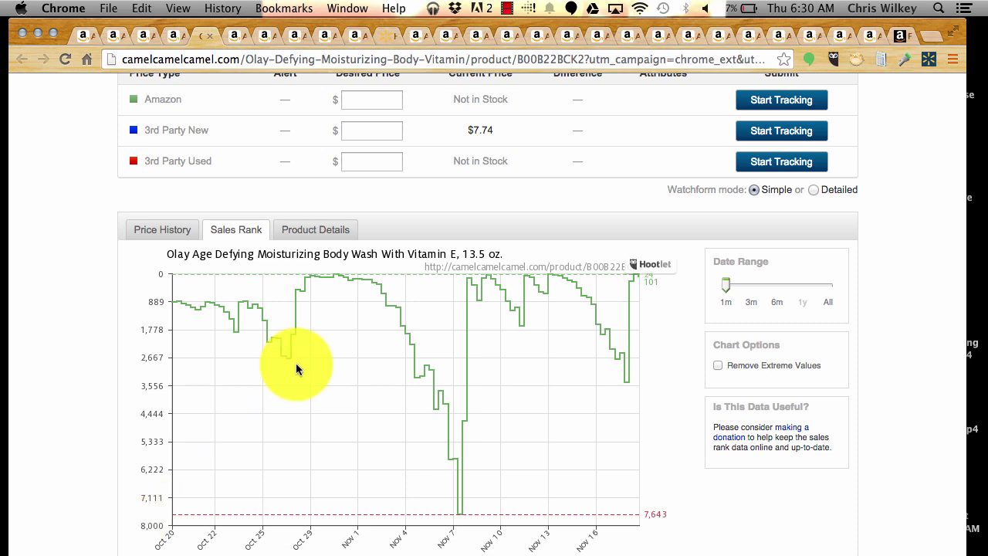
pyautogui.scroll(2, 295, 362)
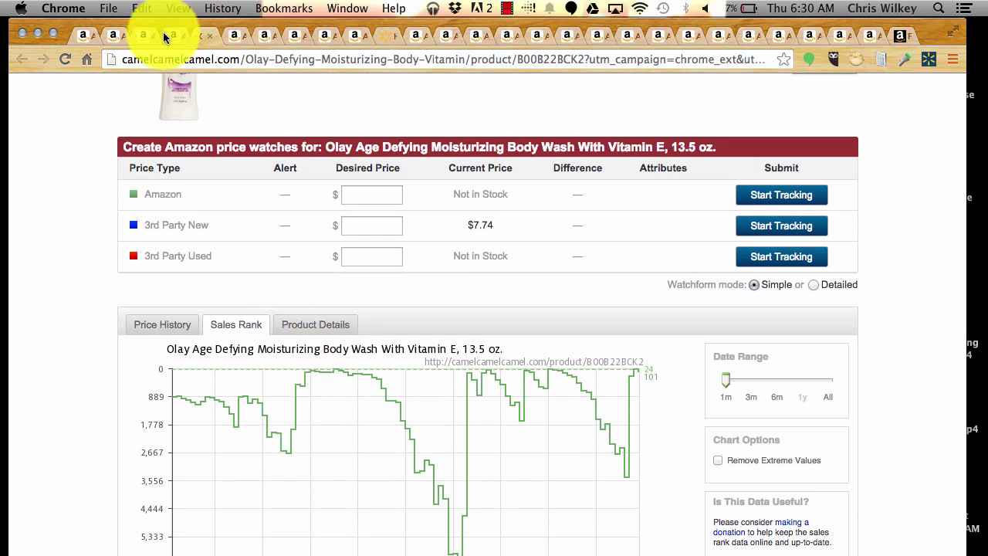
pyautogui.click(163, 32)
pyautogui.scroll(10, 301, 202)
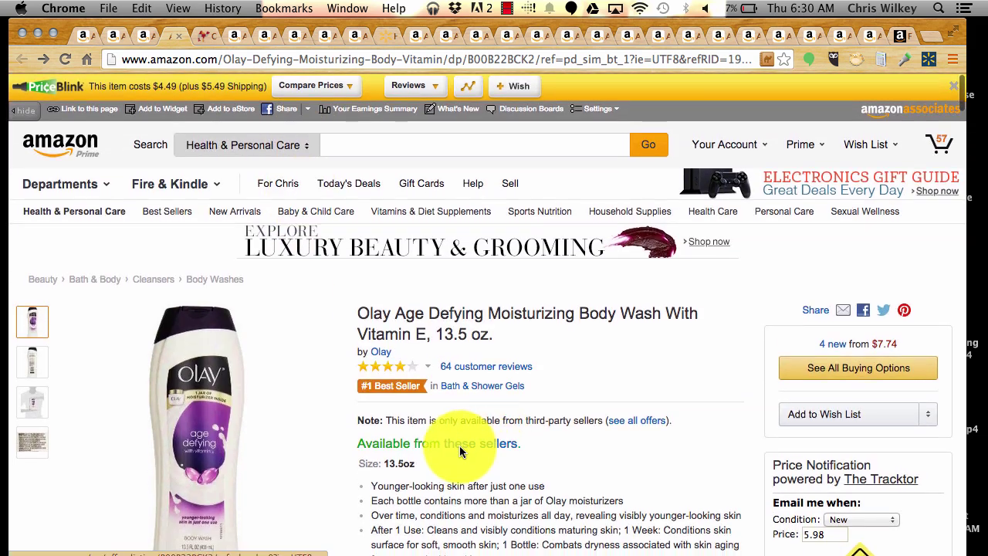
# Open the body wash's new offers and check the price history and listings for the 13.5oz (Pack of 6) size.
pyautogui.scroll(-1, 436, 388)
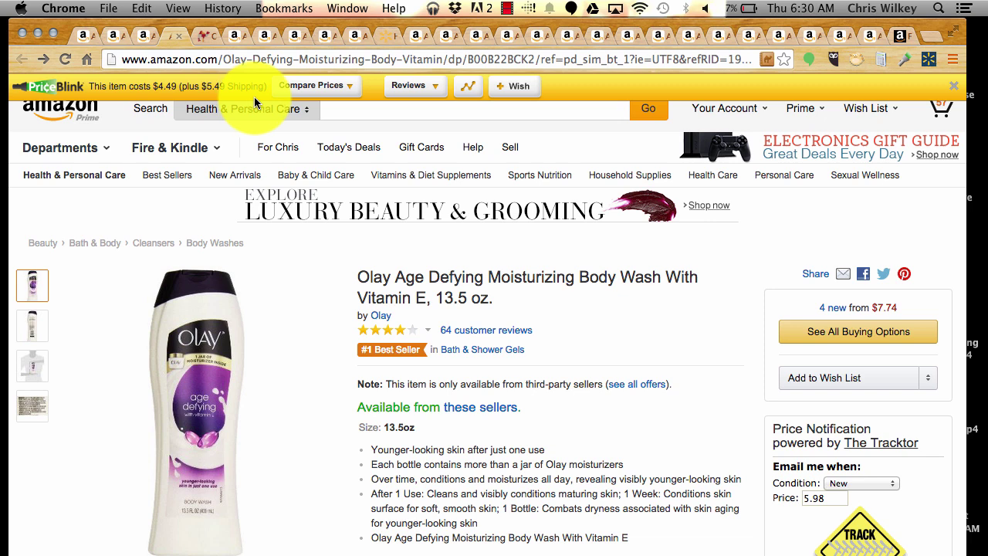
pyautogui.scroll(-7, 254, 97)
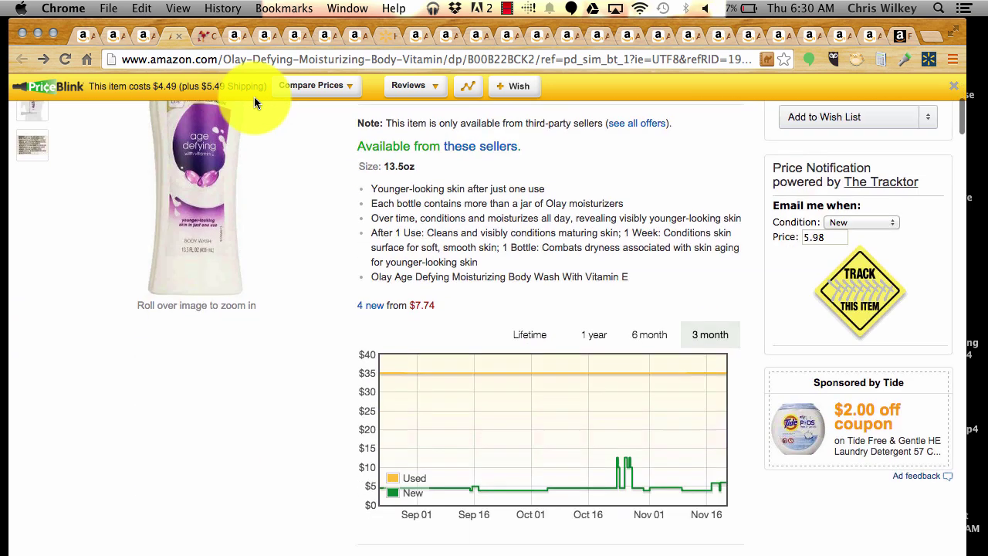
pyautogui.click(372, 298)
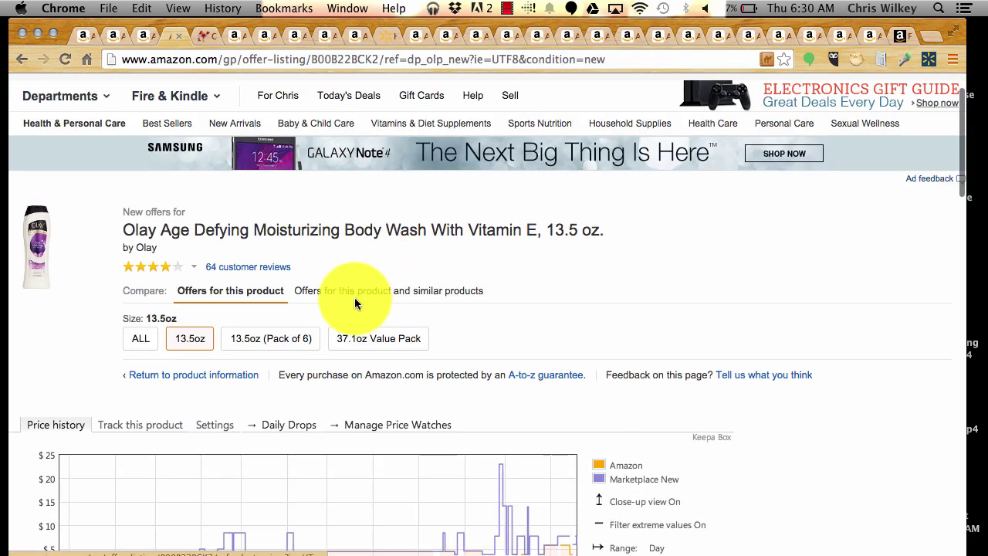
pyautogui.click(278, 347)
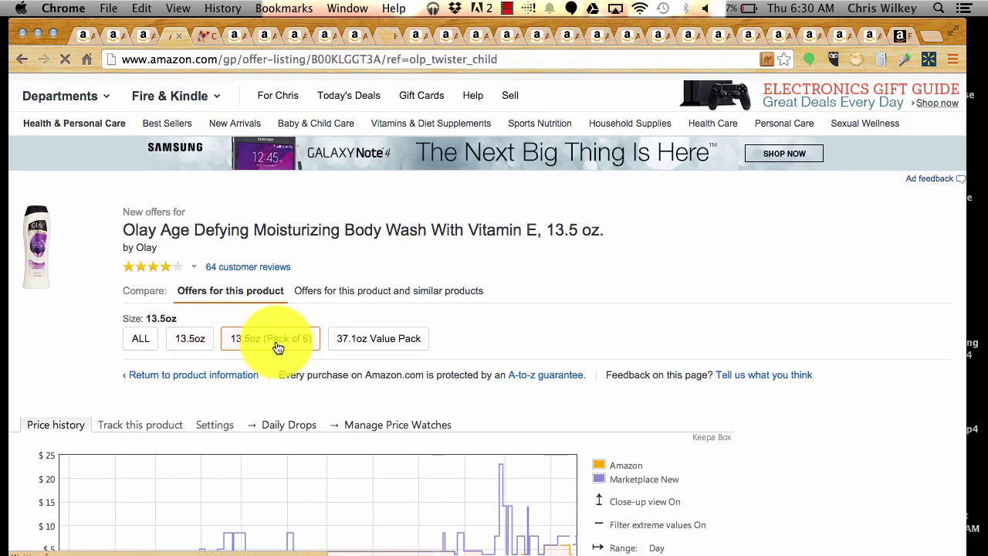
pyautogui.scroll(-3, 473, 302)
pyautogui.scroll(-5, 473, 306)
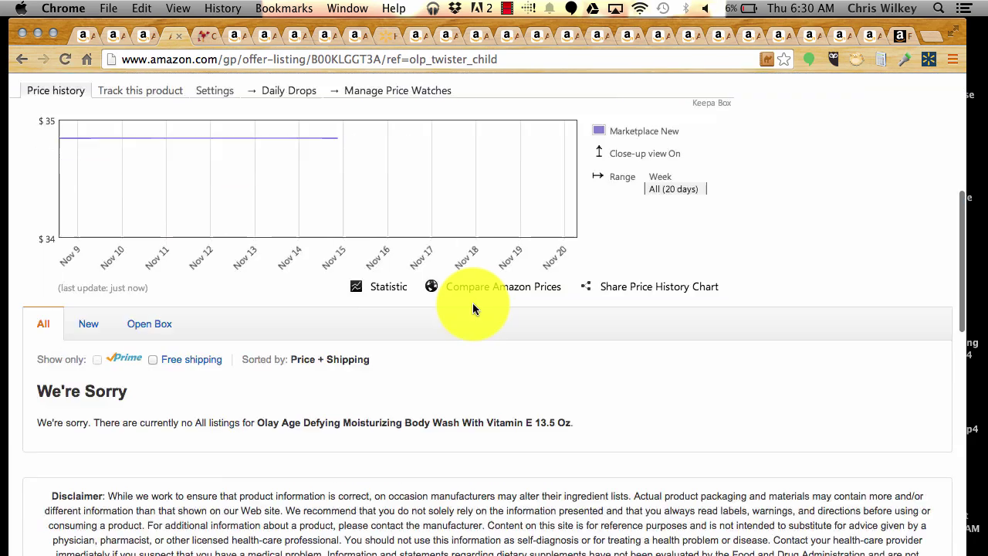
pyautogui.scroll(3, 473, 306)
pyautogui.scroll(5, 474, 304)
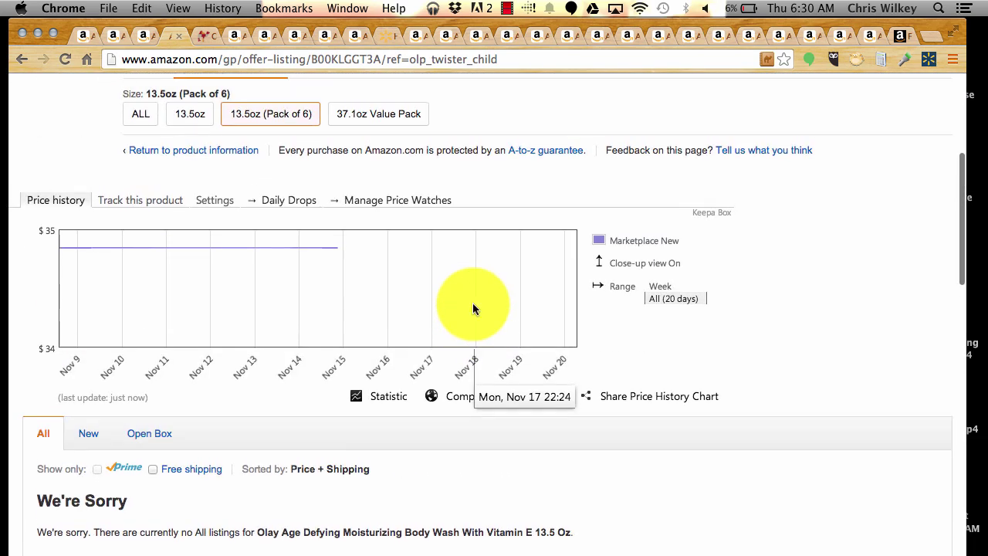
pyautogui.scroll(4, 237, 162)
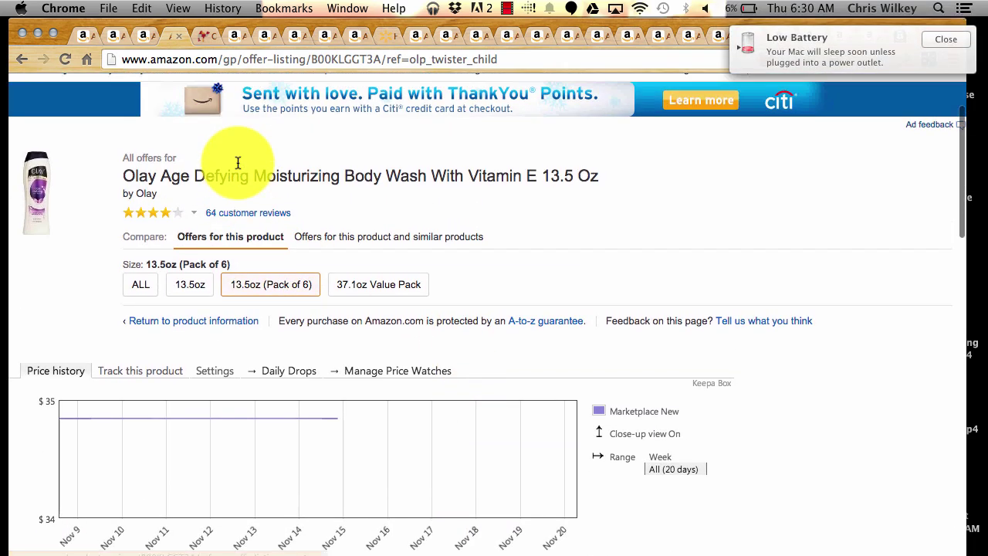
# Dismiss the low battery notification and close the body wash's Amazon and camelcamelcamel pages.
pyautogui.click(949, 41)
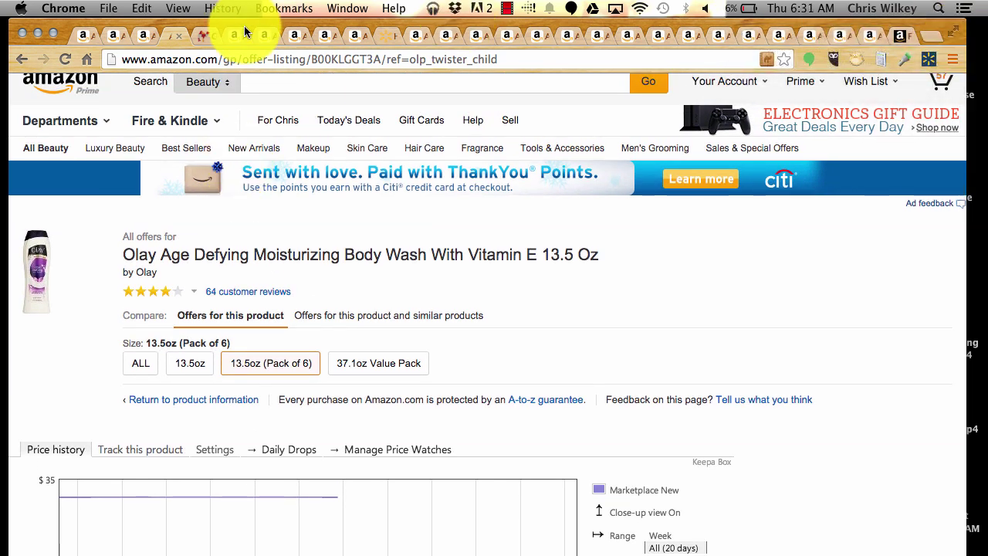
pyautogui.click(183, 40)
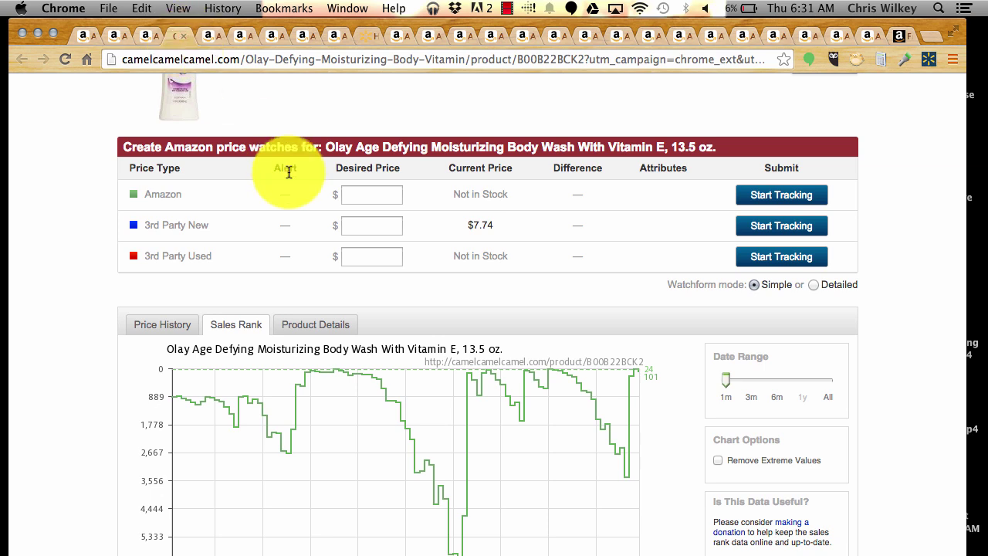
pyautogui.scroll(3, 282, 170)
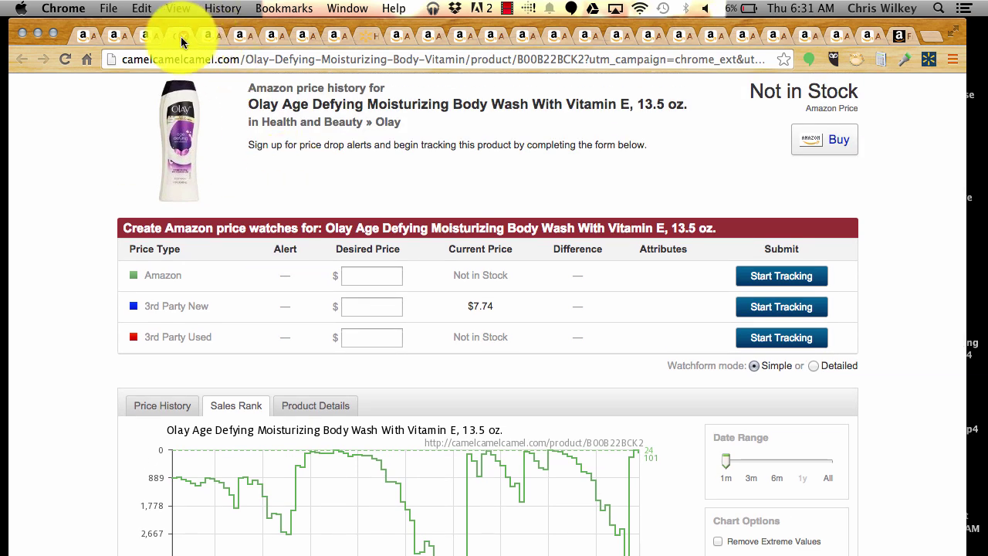
pyautogui.click(180, 37)
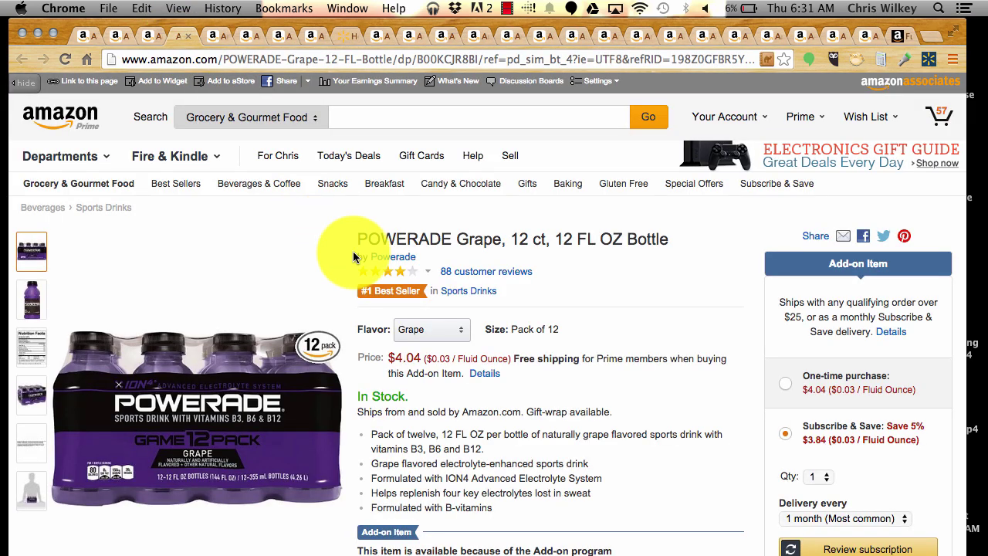
# Review the POWERADE Grape 12-pack's price, Add-on Item terms and other sellers' offers.
pyautogui.scroll(-1, 352, 256)
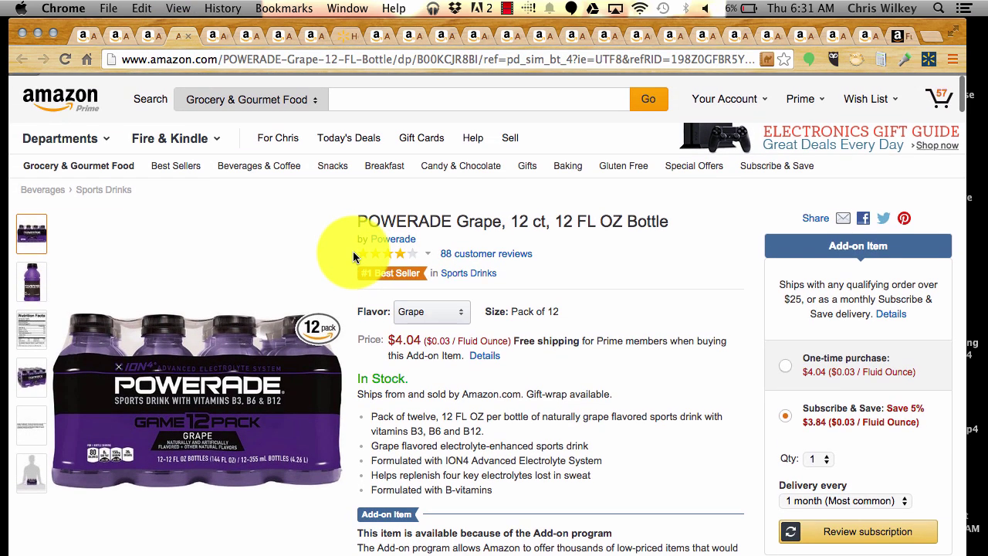
pyautogui.scroll(-2, 353, 256)
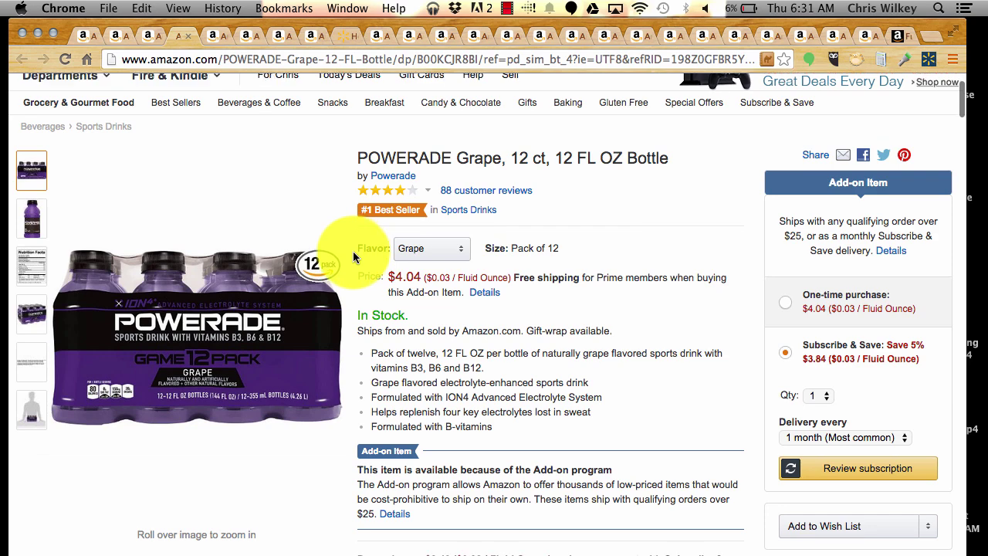
pyautogui.scroll(-8, 353, 257)
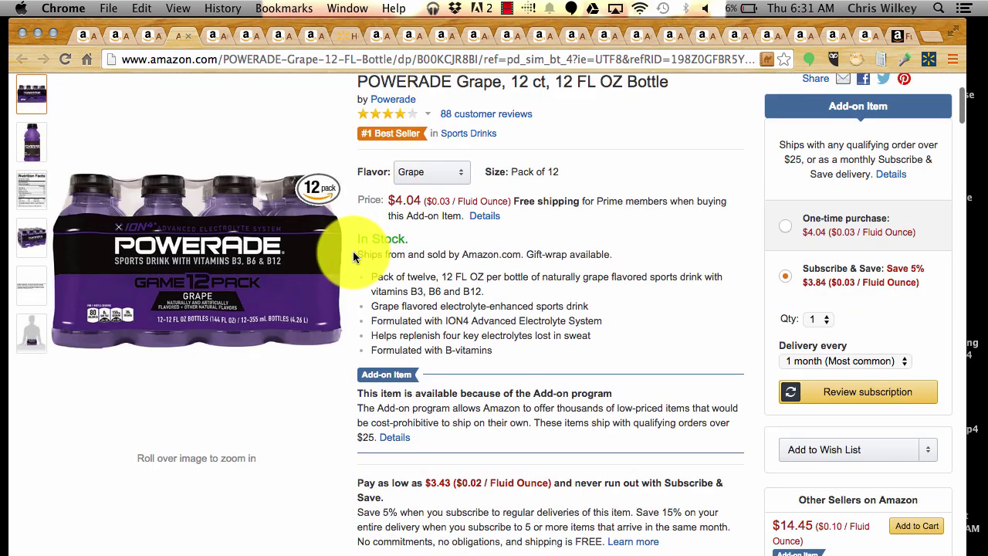
pyautogui.scroll(4, 353, 256)
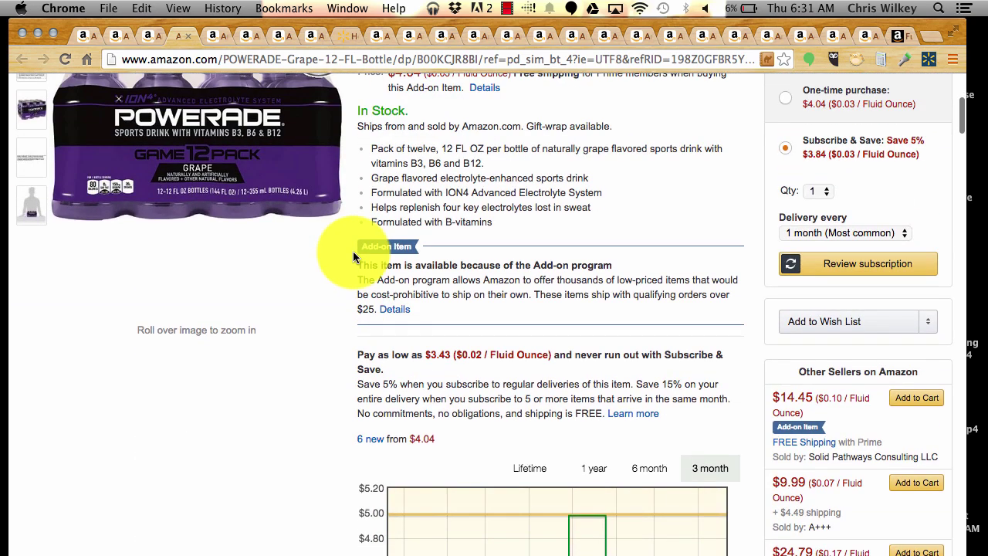
pyautogui.scroll(-1, 353, 256)
pyautogui.scroll(2, 354, 256)
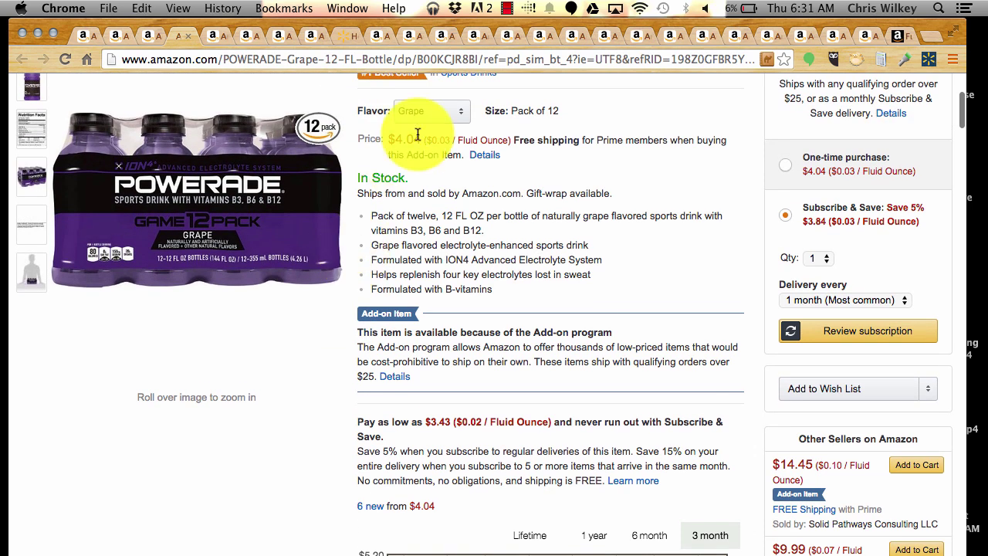
pyautogui.moveTo(793, 470)
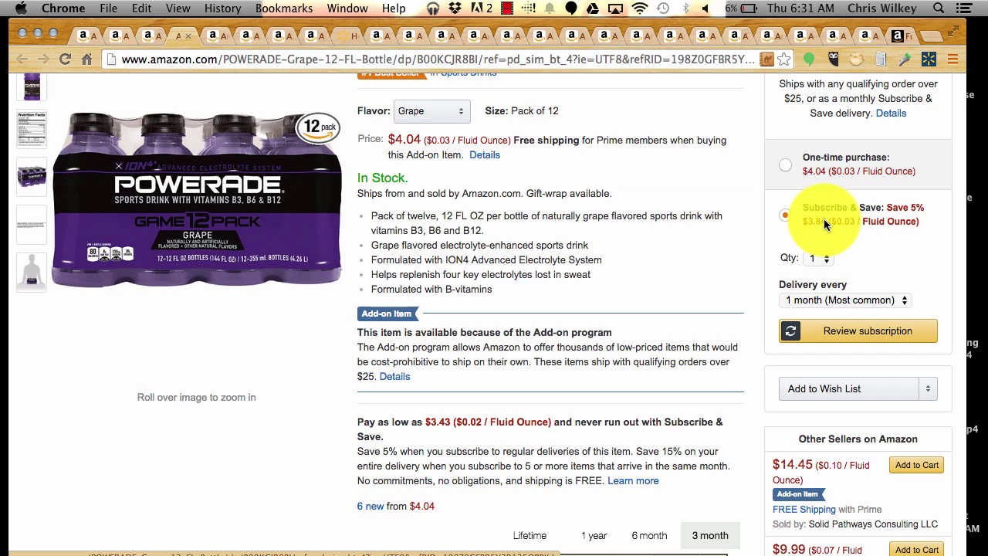
# Examine the Powerade 12-pack's price history charts over the 3-month range.
pyautogui.scroll(-1, 824, 217)
pyautogui.scroll(-15, 682, 165)
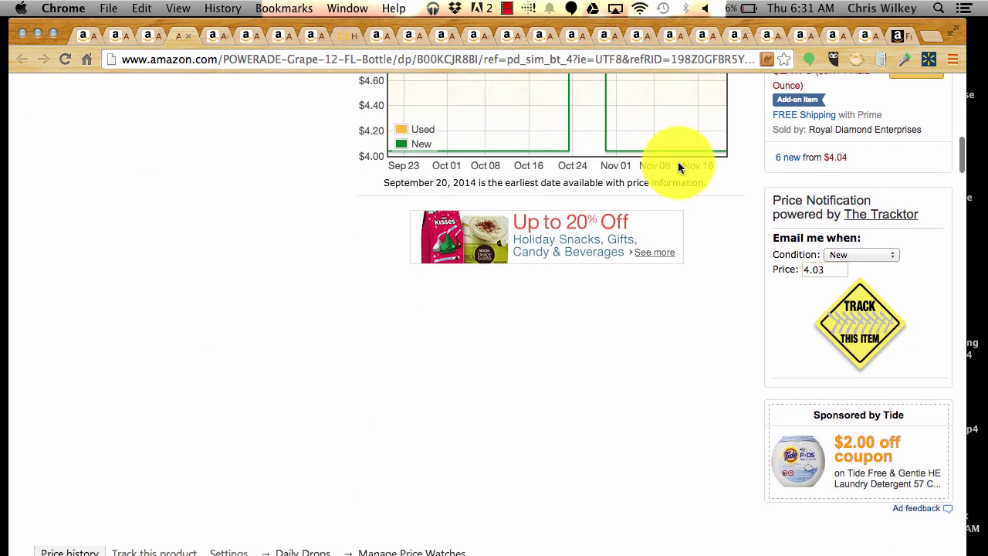
pyautogui.scroll(-10, 678, 162)
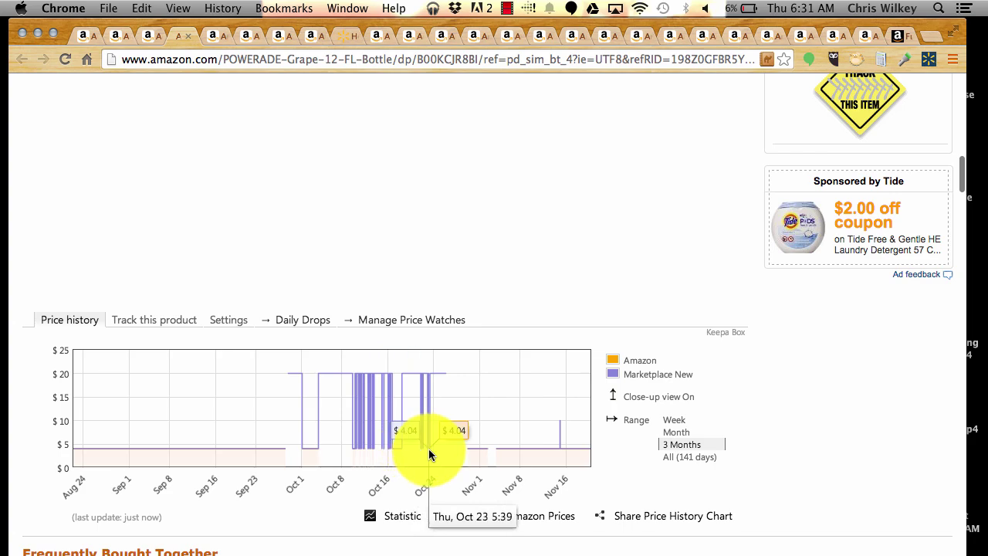
# Check the Powerade's related products, shipping weight and Best Sellers Rank in its product details.
pyautogui.scroll(-10, 605, 432)
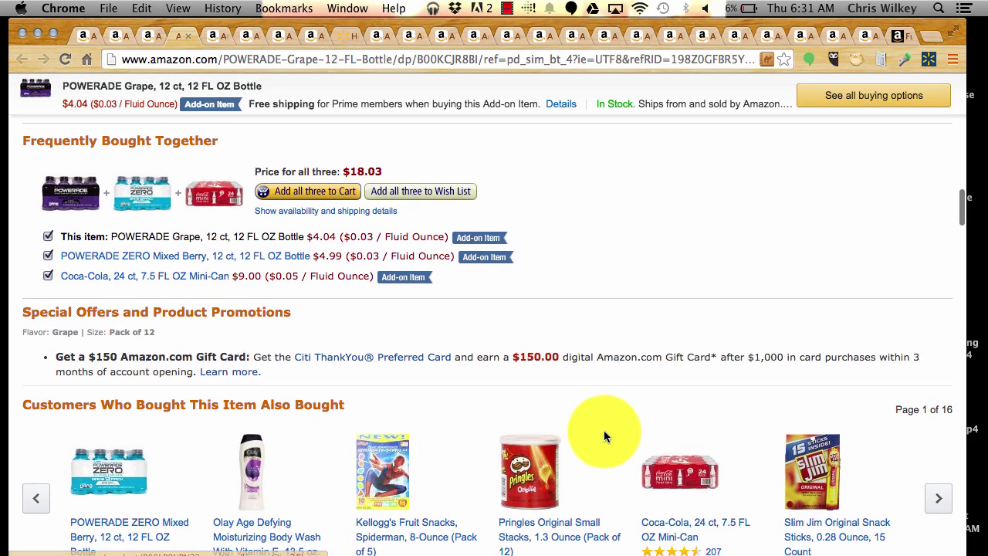
pyautogui.scroll(-20, 604, 432)
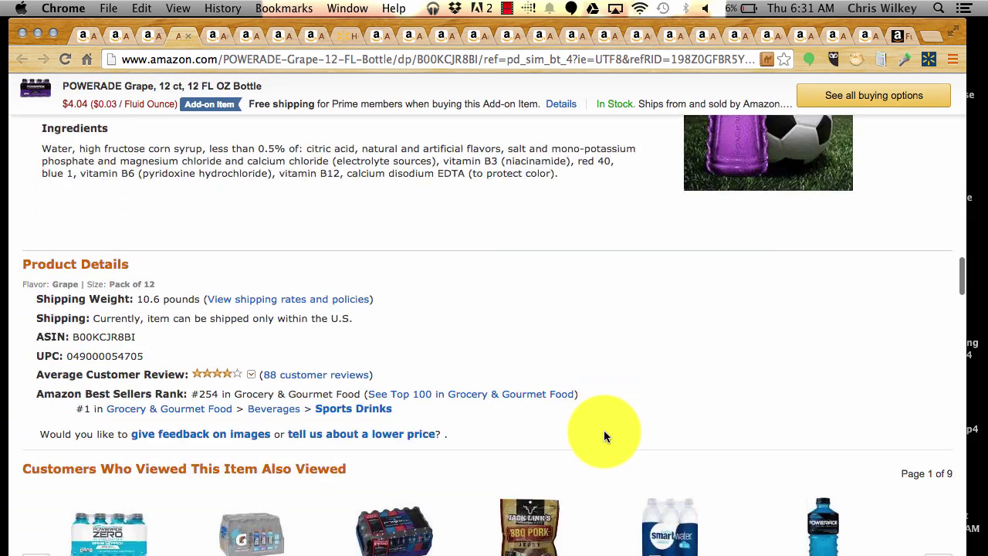
pyautogui.scroll(-3, 604, 436)
pyautogui.scroll(-2, 223, 287)
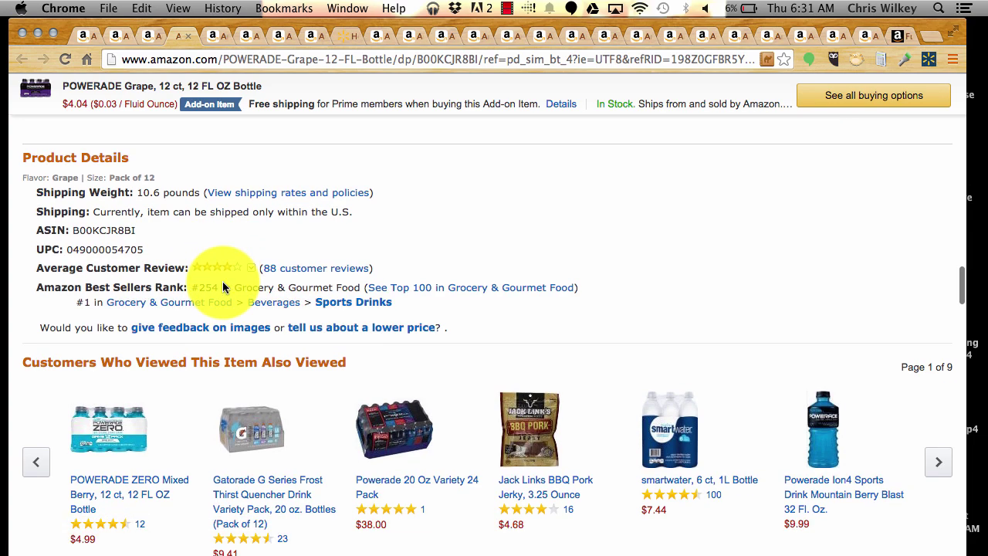
pyautogui.scroll(-2, 223, 287)
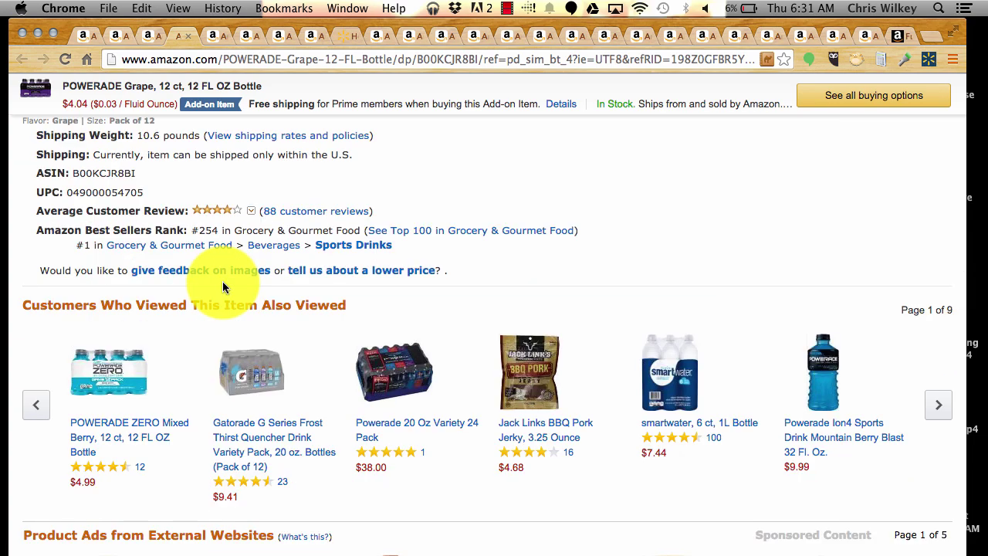
# Return to the Powerade's purchase options and recheck the one-time and Subscribe & Save prices.
pyautogui.scroll(12, 222, 287)
pyautogui.scroll(10, 223, 281)
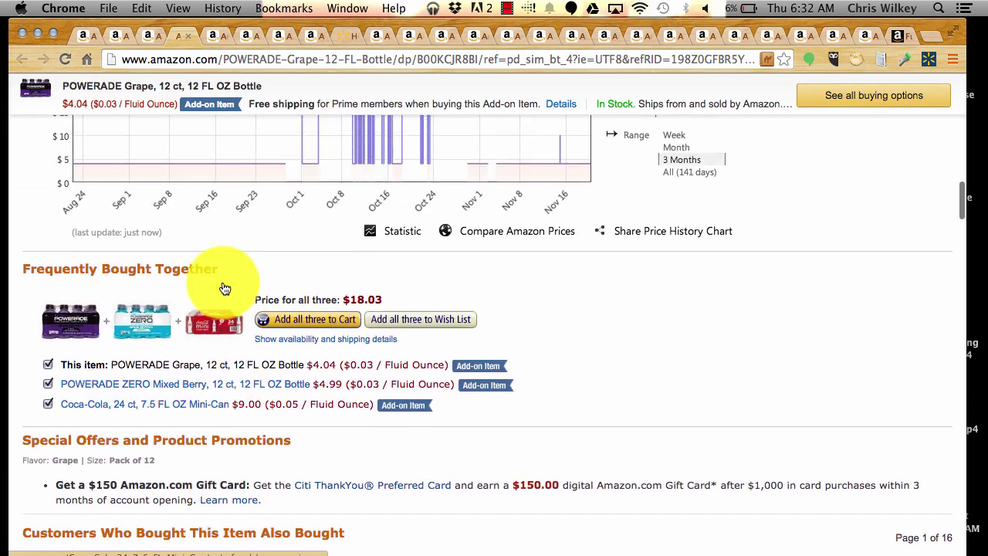
pyautogui.scroll(10, 223, 287)
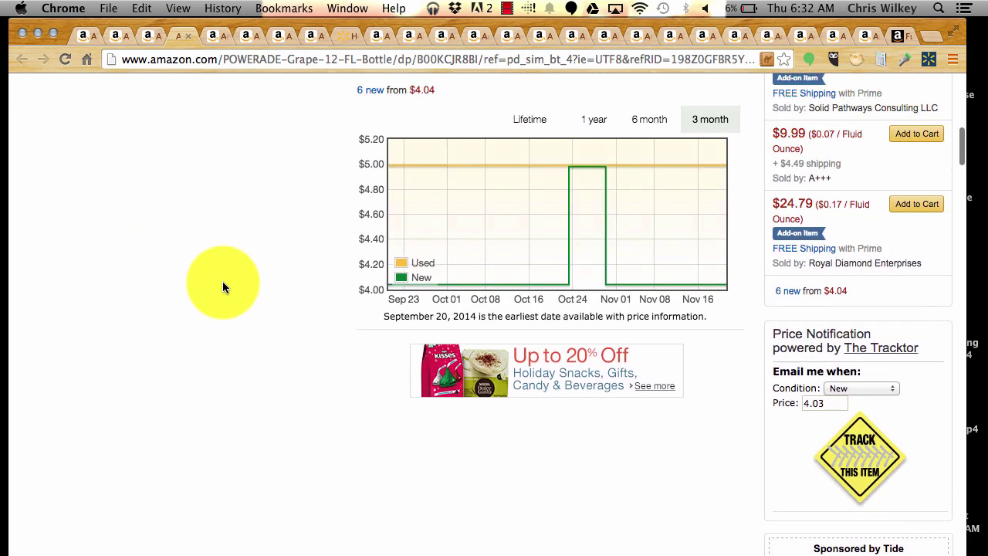
pyautogui.scroll(5, 222, 287)
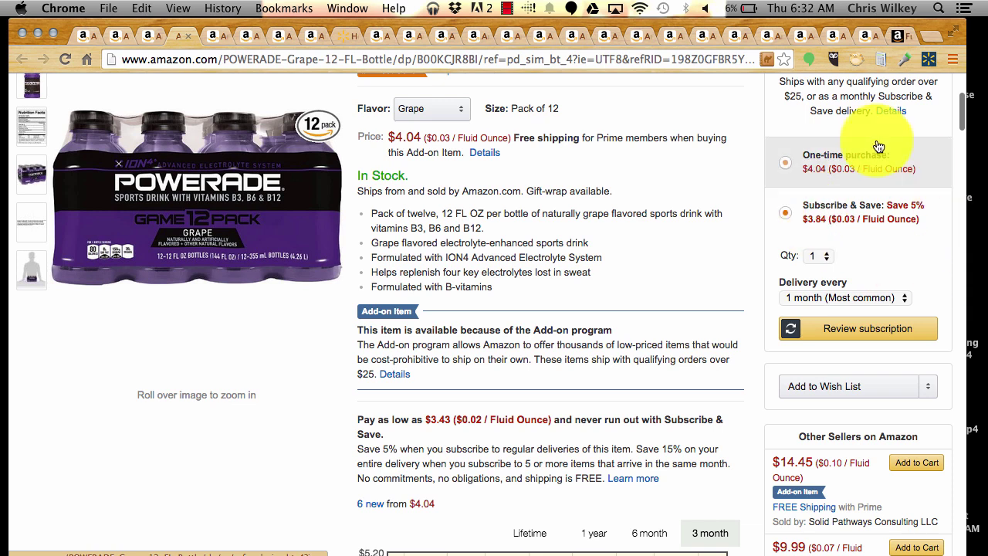
pyautogui.scroll(3, 876, 148)
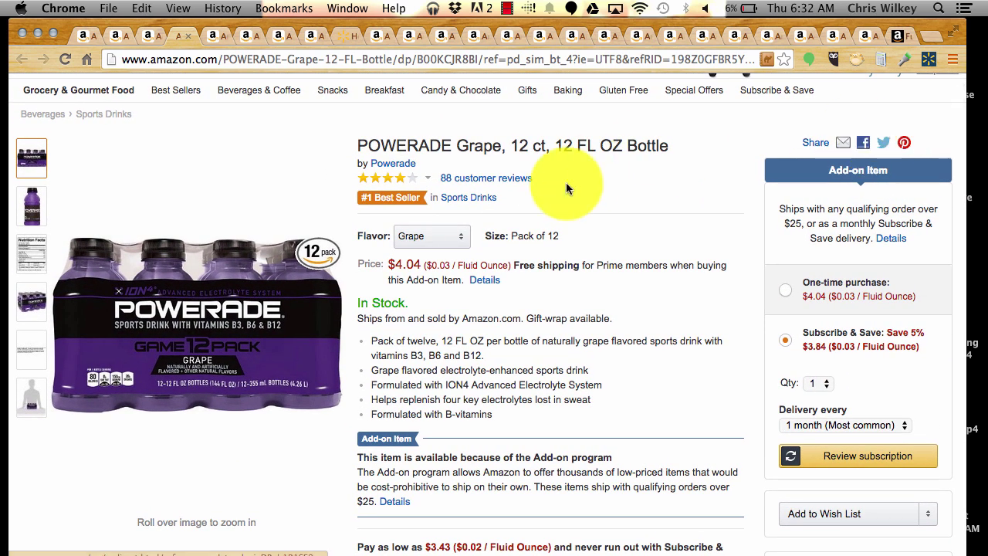
pyautogui.scroll(1, 566, 182)
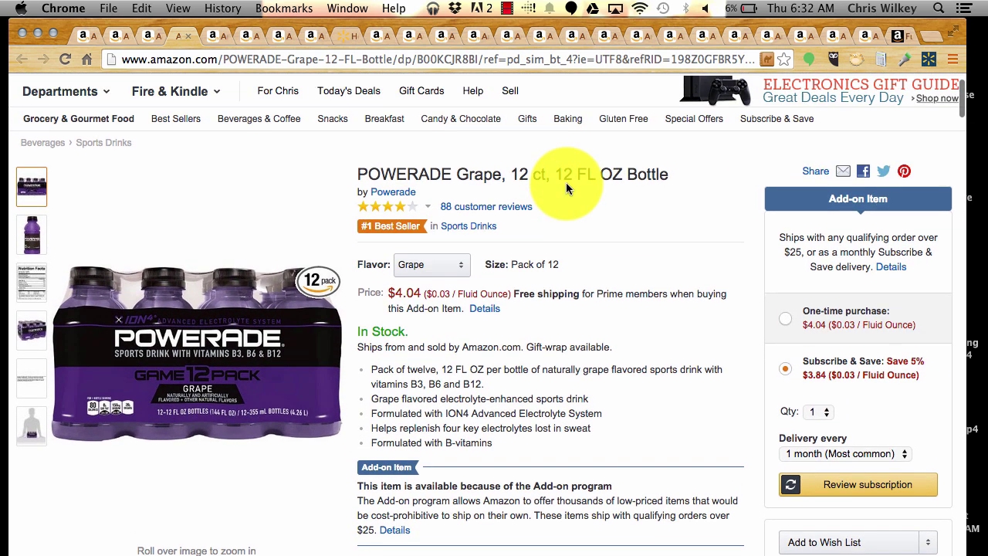
# Close the Powerade listing and review the 4 oz Pepto-Bismol case's price, other sellers' offers, price history and also-bought products.
pyautogui.click(185, 39)
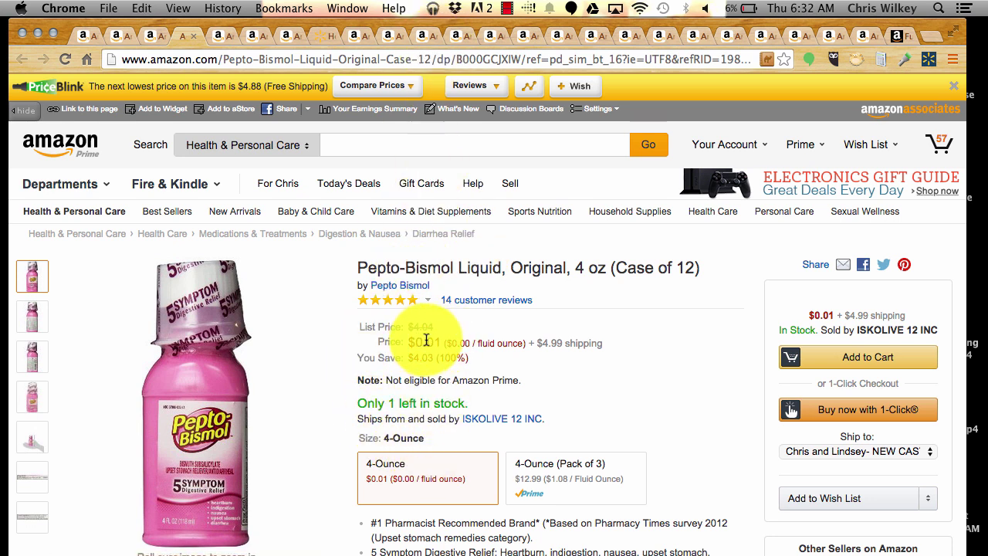
pyautogui.scroll(-2, 565, 327)
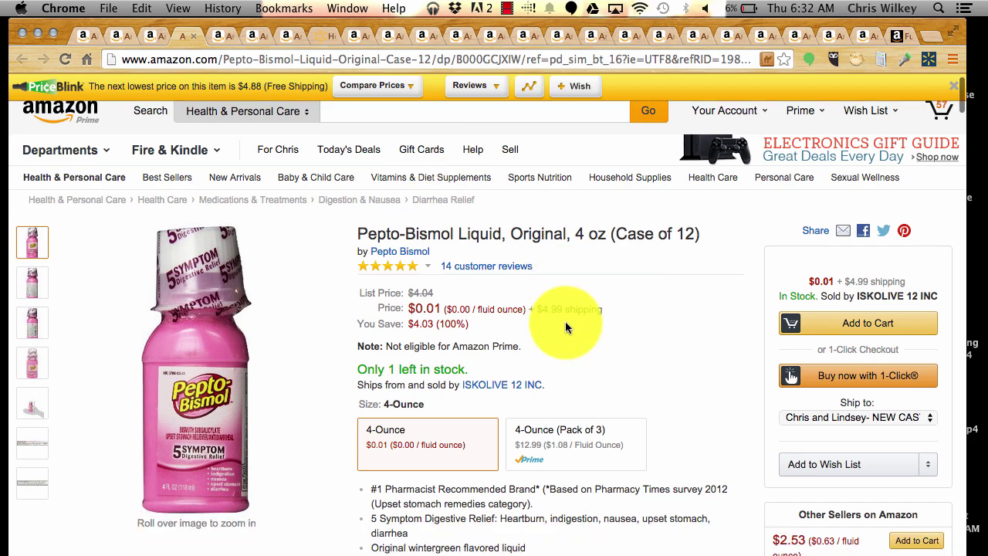
pyautogui.scroll(-3, 565, 324)
pyautogui.scroll(-6, 805, 456)
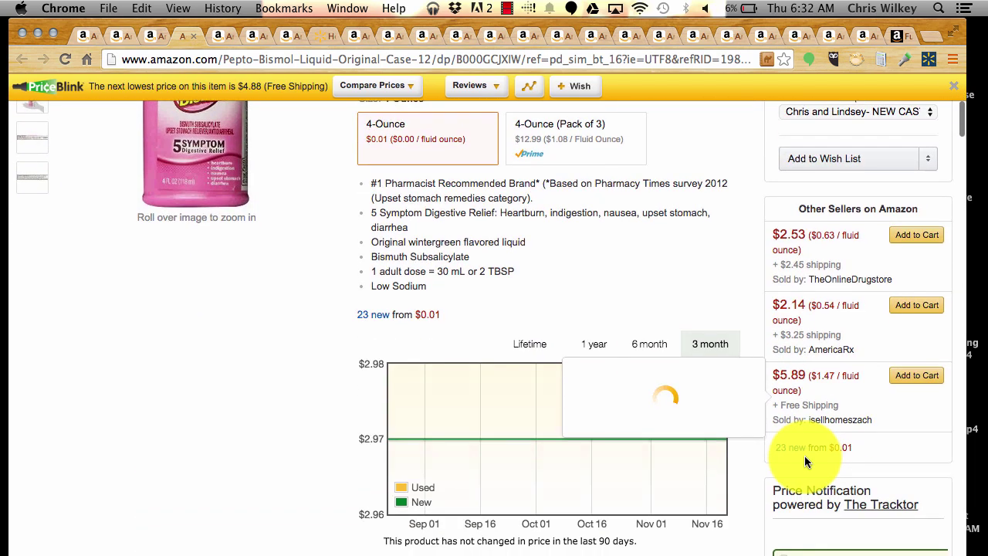
pyautogui.scroll(-15, 805, 461)
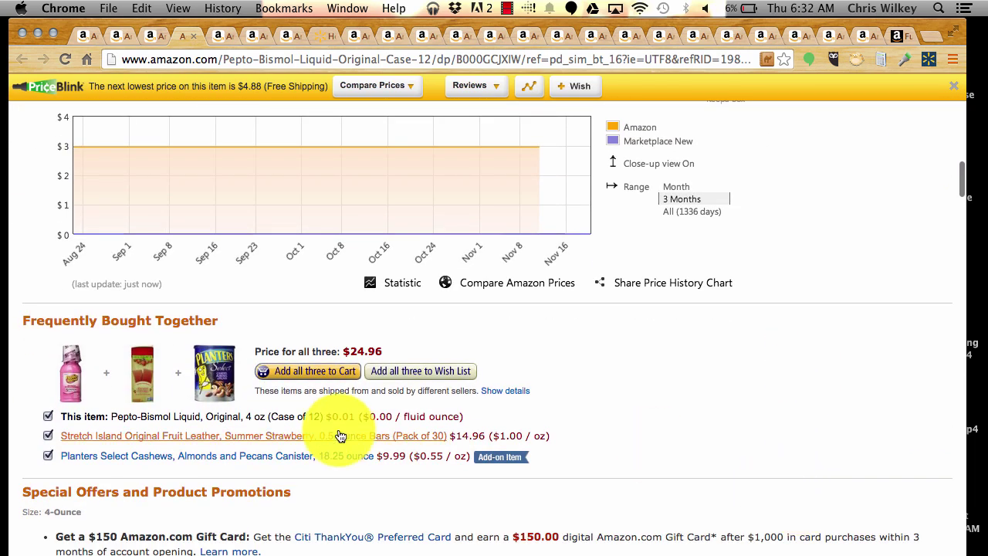
pyautogui.scroll(-8, 167, 397)
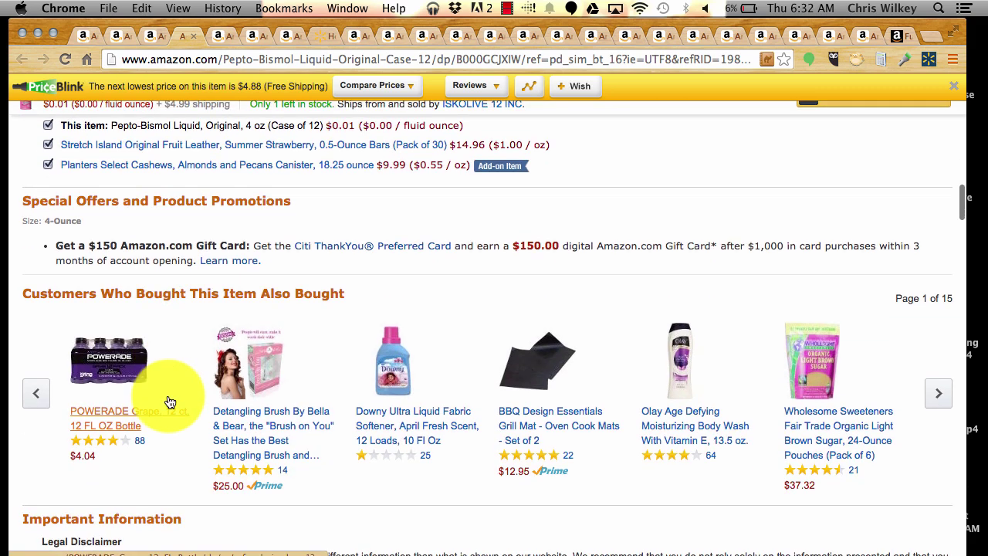
# Recheck the Pepto-Bismol's 3-month price history, then compare its current price and pack size options against the listing title.
pyautogui.scroll(4, 170, 402)
pyautogui.scroll(1, 201, 370)
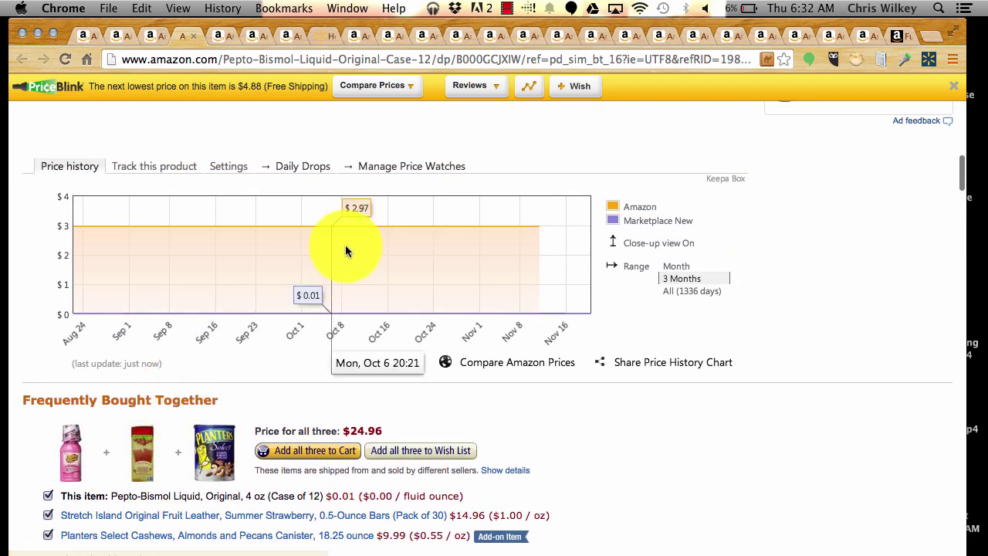
pyautogui.scroll(10, 484, 249)
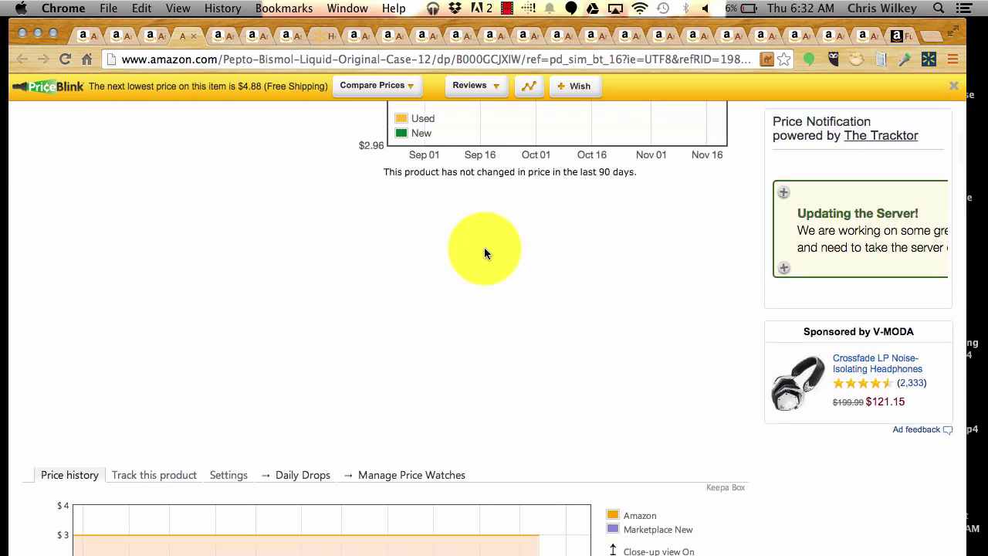
pyautogui.scroll(6, 485, 253)
pyautogui.scroll(2, 486, 255)
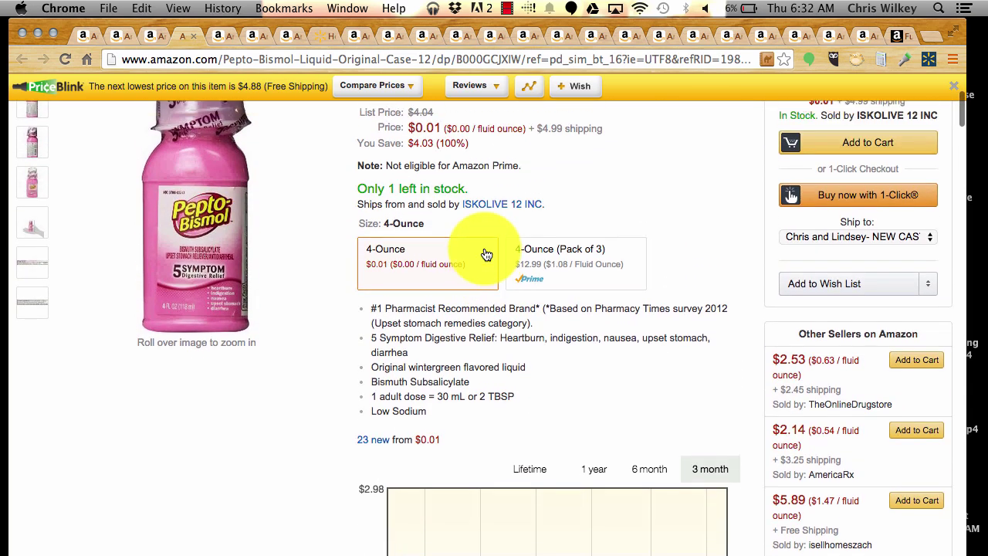
pyautogui.scroll(4, 557, 160)
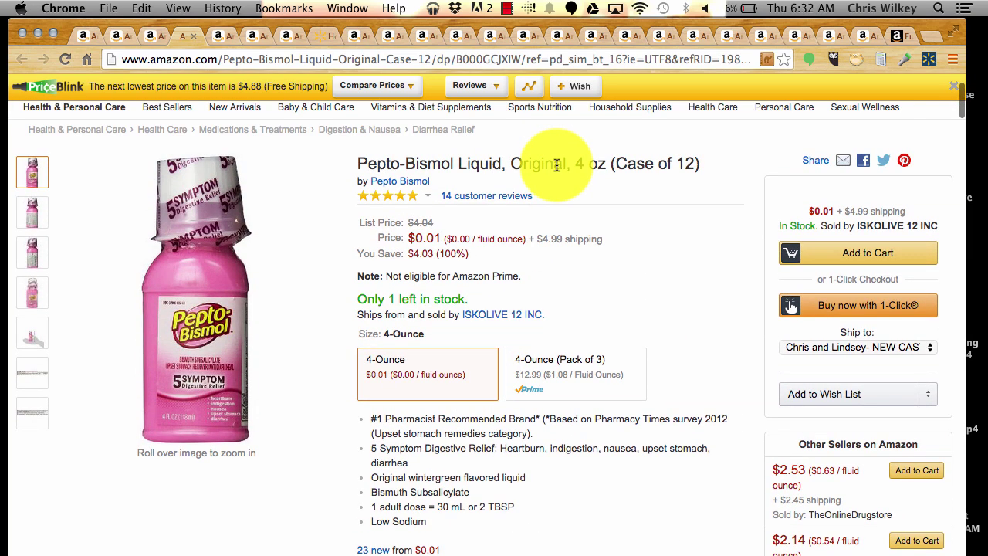
# Close the Pepto-Bismol listing and go past the other open product pages to the Movers & Shakers list for Electronics.
pyautogui.click(191, 36)
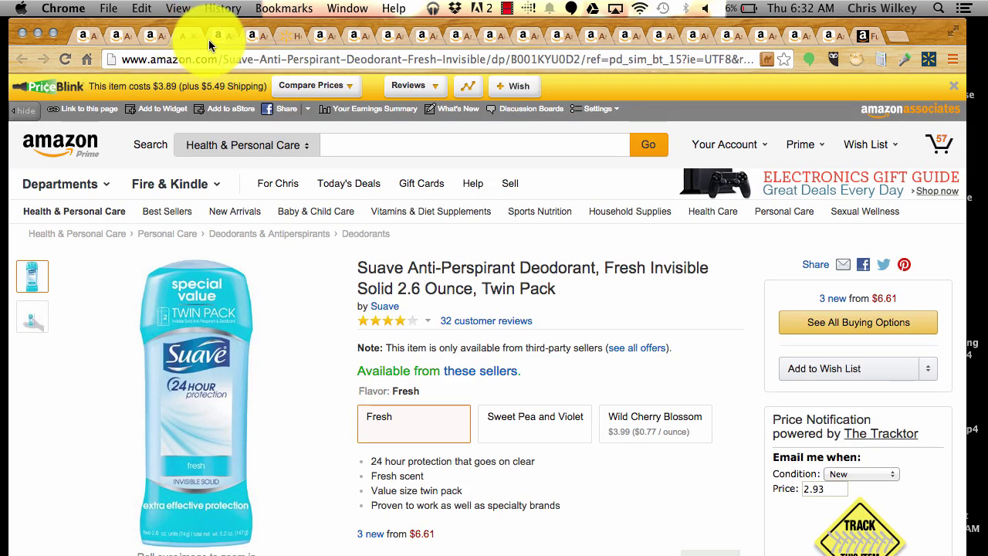
pyautogui.click(208, 40)
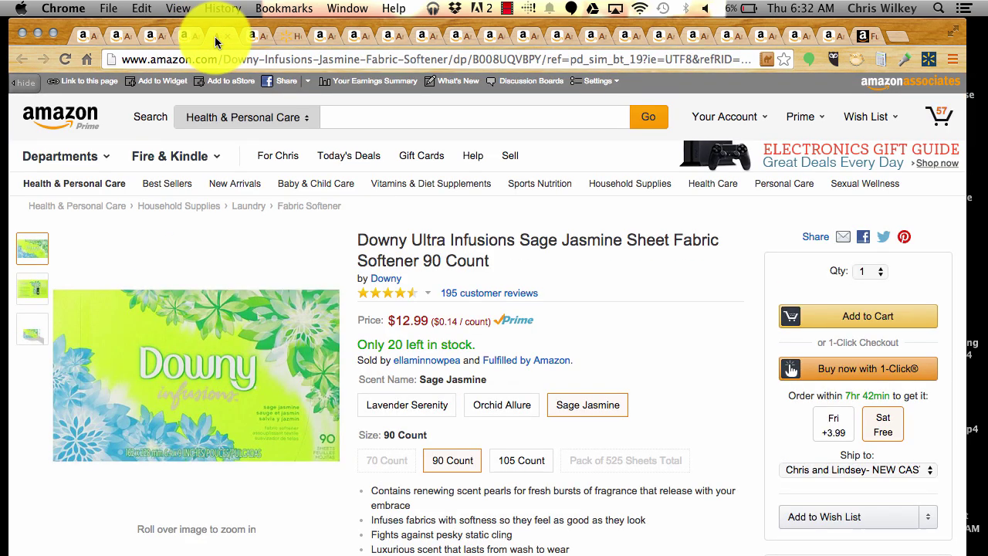
pyautogui.click(278, 38)
pyautogui.click(316, 39)
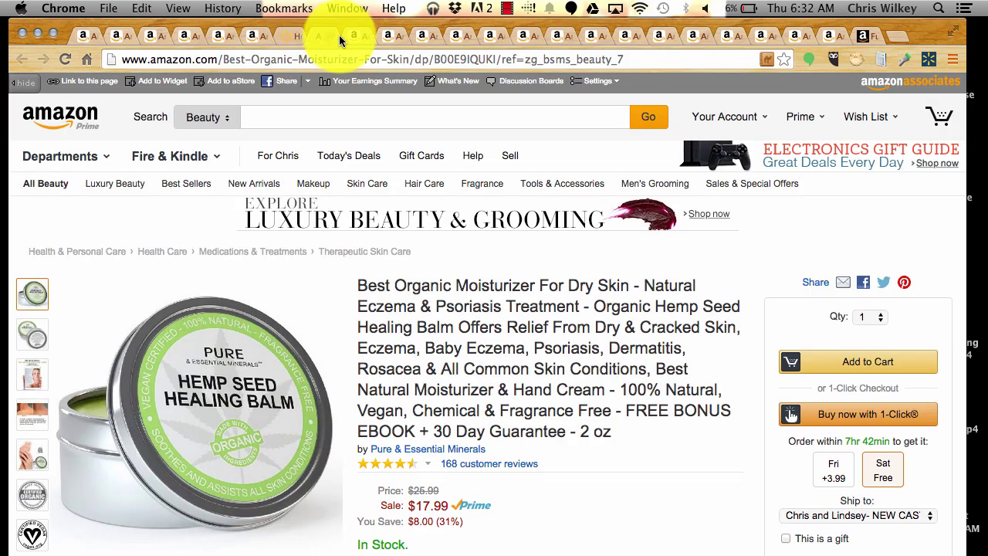
pyautogui.click(354, 37)
pyautogui.click(457, 38)
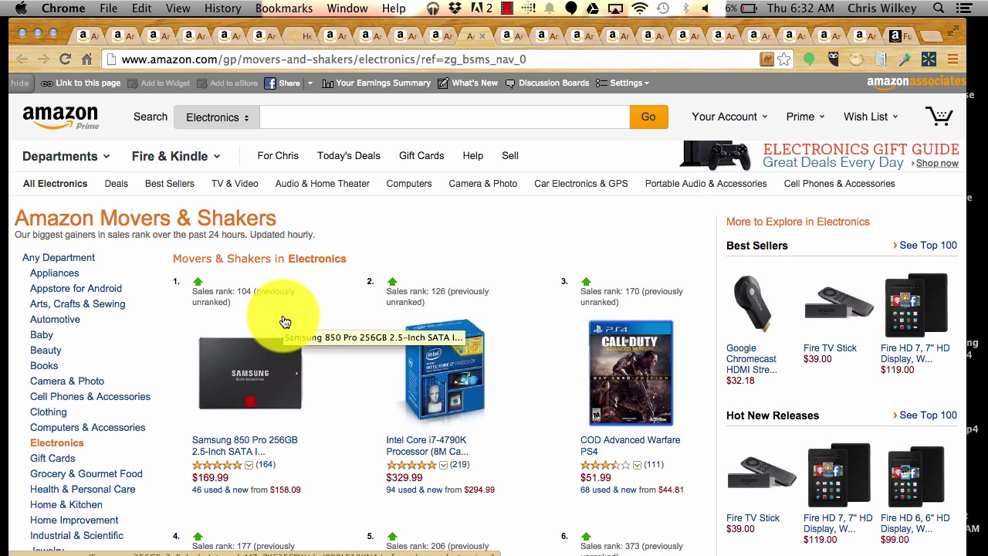
# Browse the Electronics Movers & Shakers for sales rank gains and prices, and return to the start of the list.
pyautogui.scroll(-10, 284, 321)
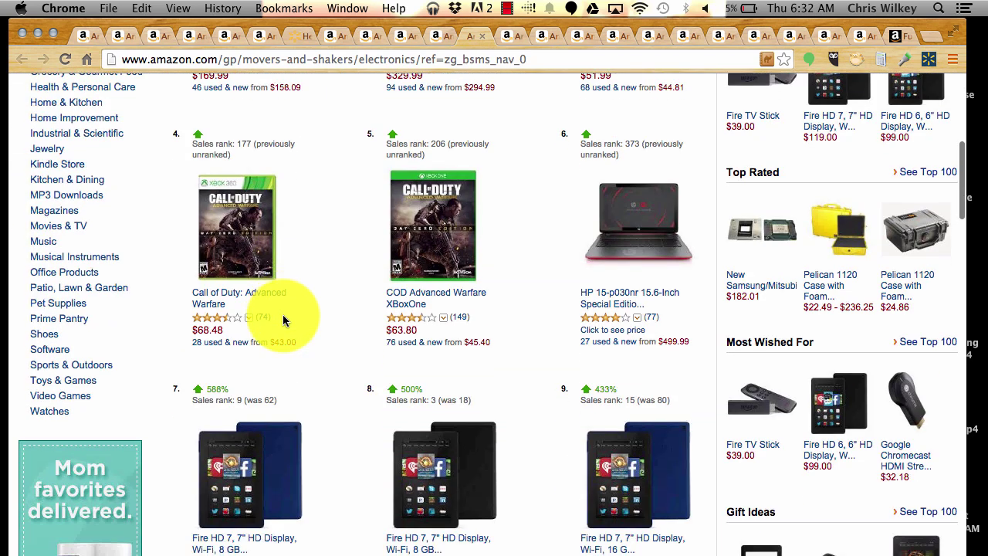
pyautogui.scroll(-15, 283, 314)
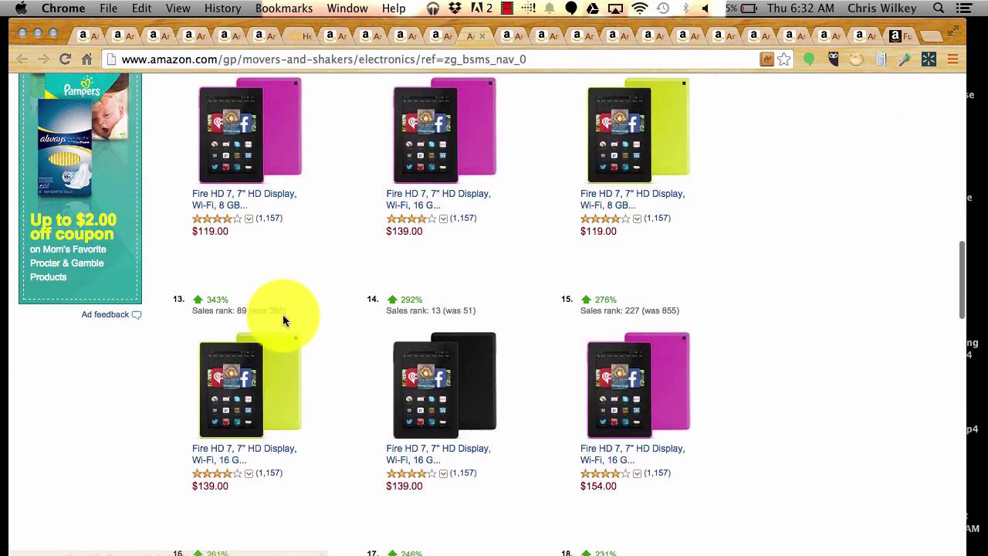
pyautogui.scroll(-10, 283, 314)
pyautogui.scroll(20, 283, 314)
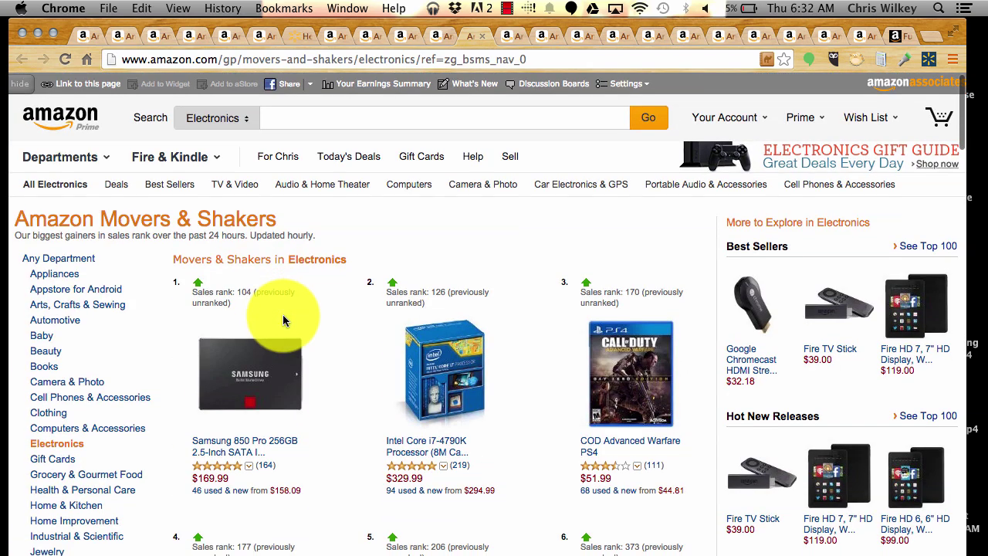